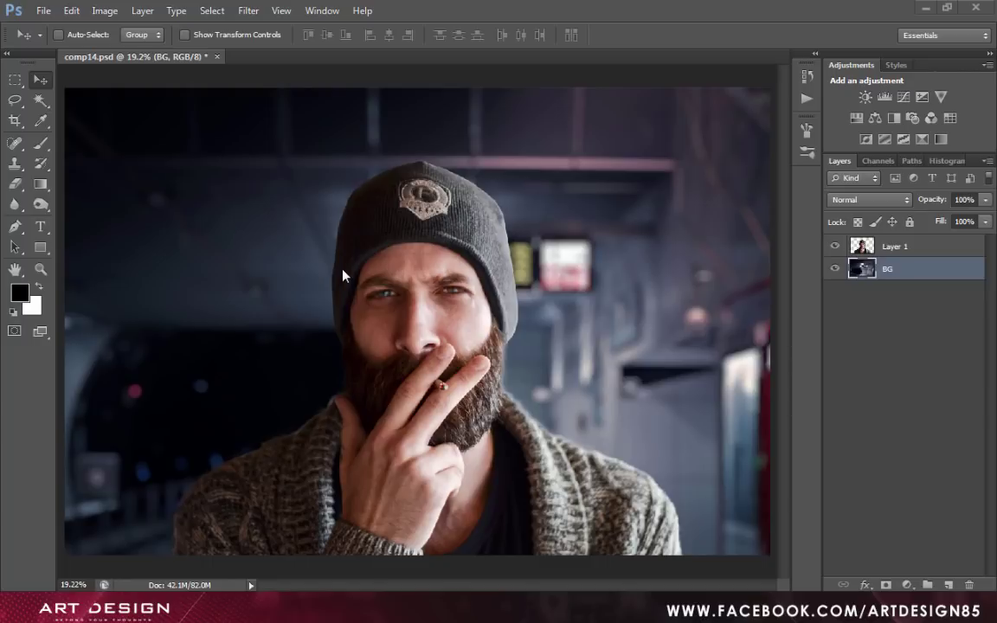
Add a Curves adjustment layer above the BG layer, with on-image adjustment active and the curve settings moved clear of the background
{"action": "left_click", "coordinate": [906, 586]}
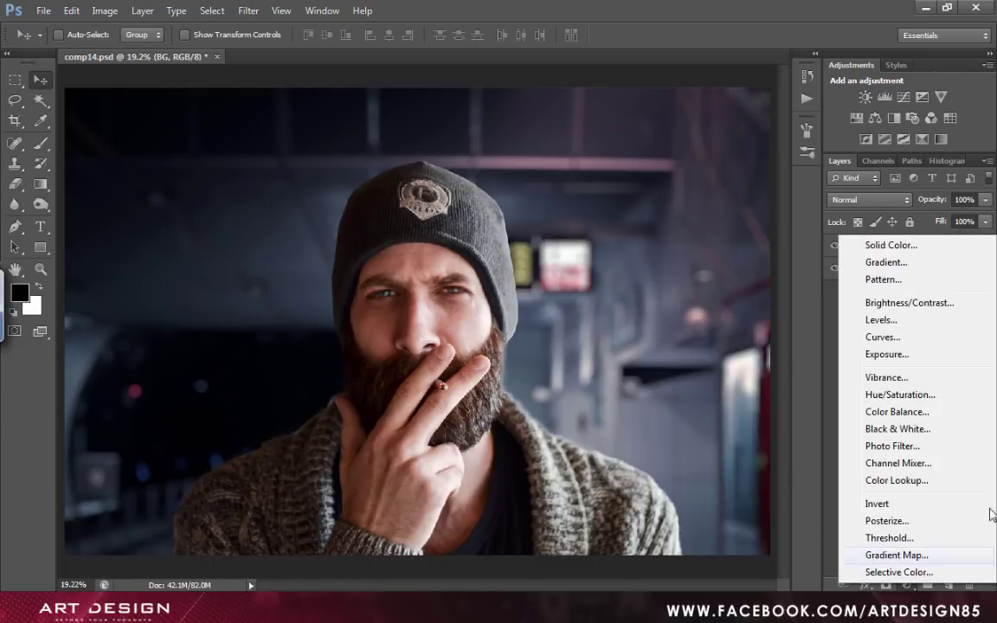
{"action": "left_click", "coordinate": [901, 340]}
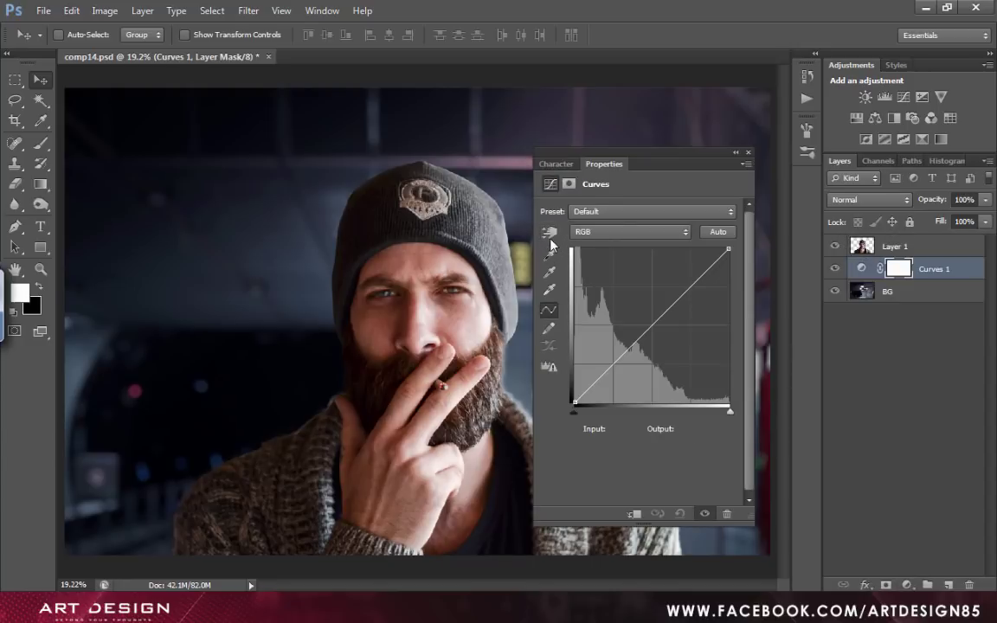
{"action": "left_click", "coordinate": [551, 234]}
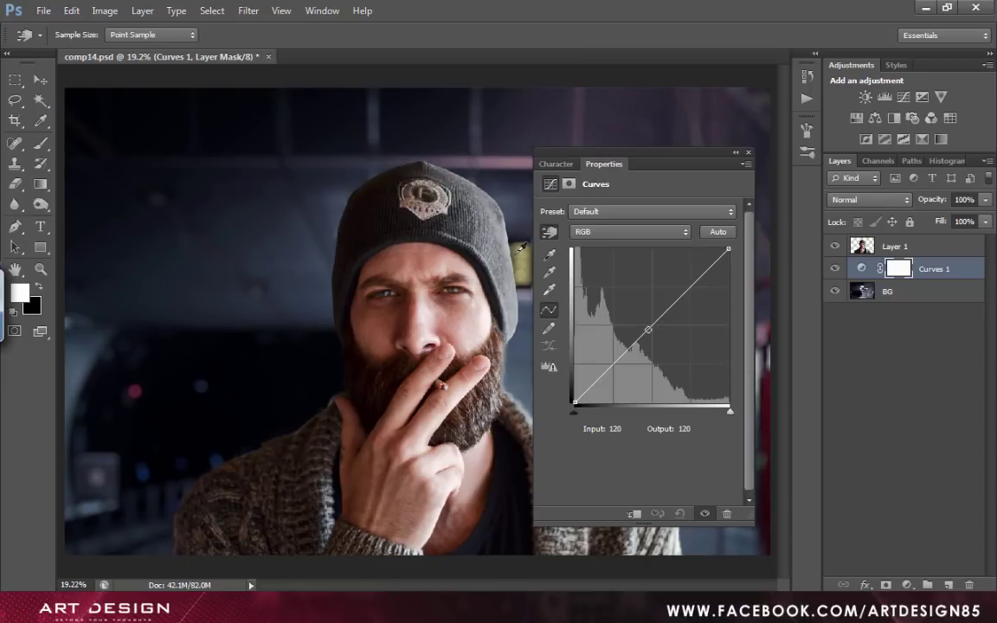
{"action": "left_click_drag", "start_coordinate": [589, 162], "coordinate": [187, 170]}
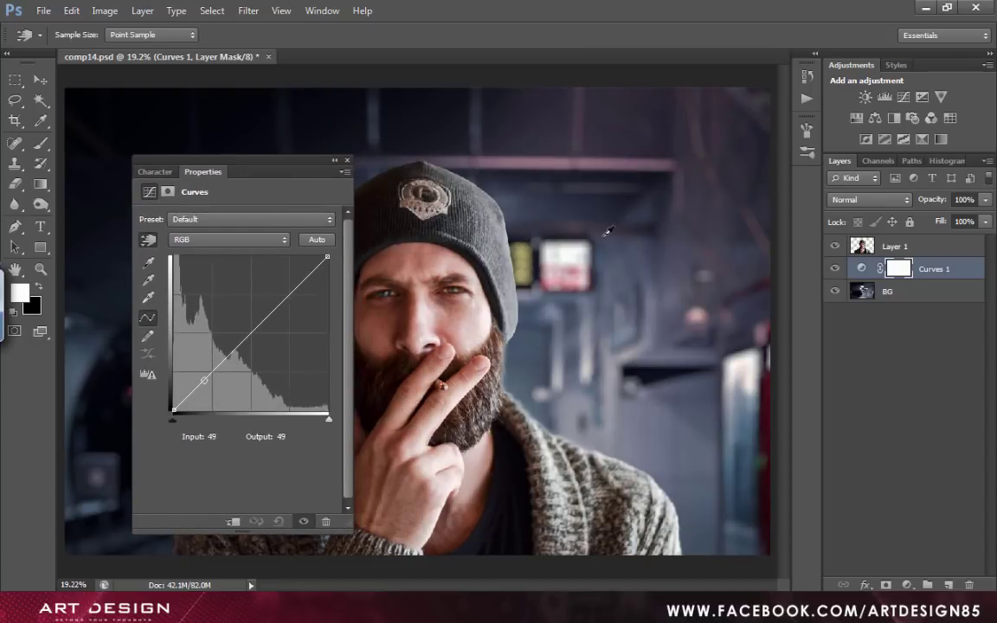
Darken the RGB curve's midtones using a point sampled from the background, and switch the curve to the Red channel
{"action": "left_click", "coordinate": [596, 305]}
{"action": "left_click_drag", "start_coordinate": [596, 305], "coordinate": [597, 316]}
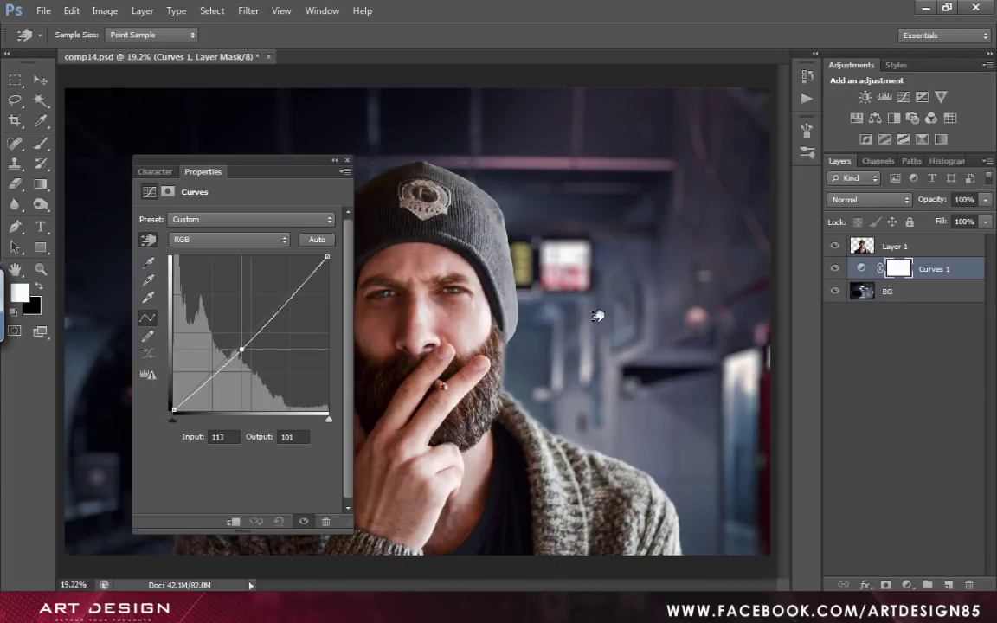
{"action": "left_click_drag", "start_coordinate": [245, 349], "coordinate": [262, 334]}
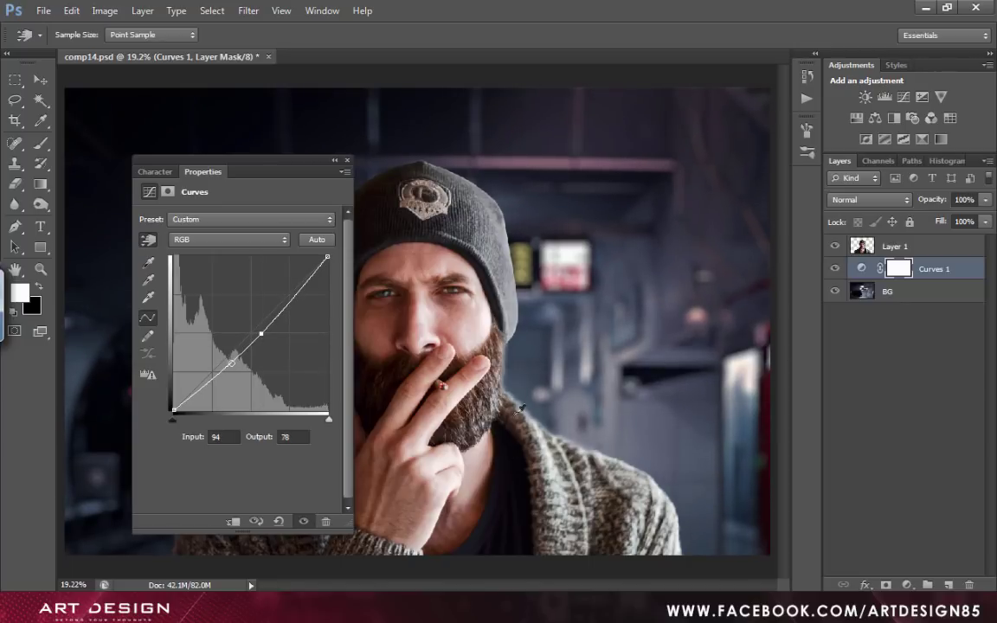
{"action": "left_click", "coordinate": [253, 244]}
{"action": "left_click", "coordinate": [206, 265]}
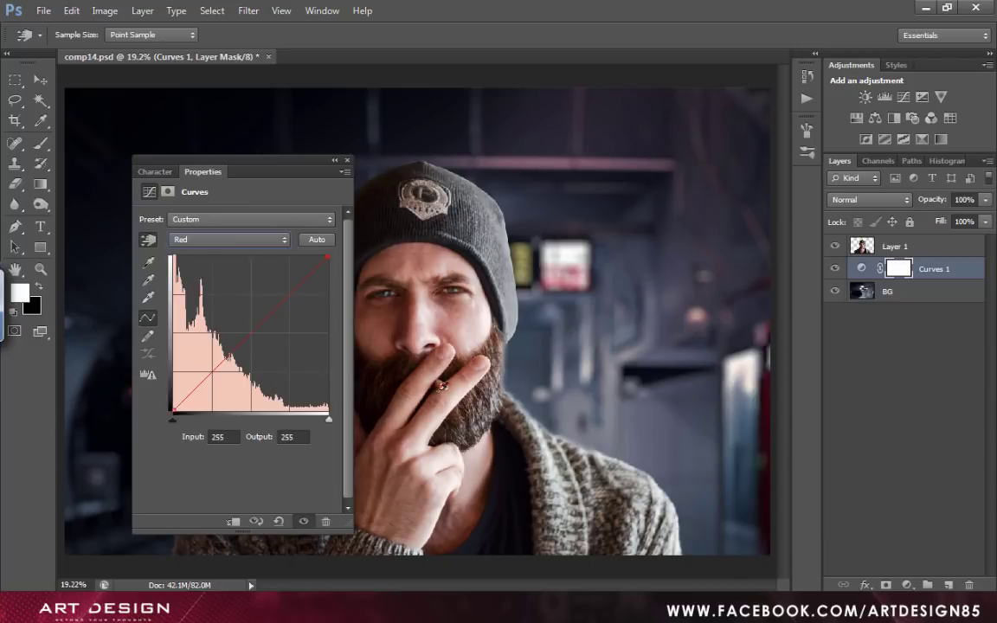
{"action": "key", "text": "shift+Down"}
{"action": "key", "text": "shift+Down"}
{"action": "key", "text": "shift+Down"}
{"action": "key", "text": "shift+Down"}
{"action": "key", "text": "shift+Down"}
{"action": "key", "text": "shift+Down"}
{"action": "key", "text": "shift+Down"}
{"action": "key", "text": "Down"}
{"action": "key", "text": "Down"}
{"action": "key", "text": "Down"}
{"action": "key", "text": "Down"}
{"action": "key", "text": "Down"}
{"action": "key", "text": "Down"}
{"action": "left_click_drag", "start_coordinate": [343, 271], "coordinate": [271, 241]}
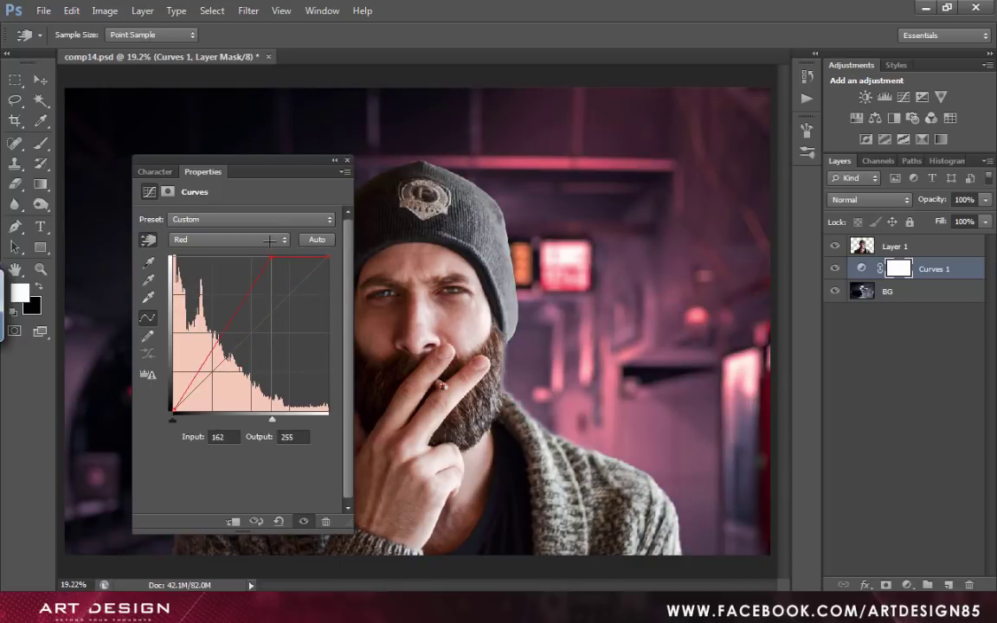
{"action": "key", "text": "ctrl+z"}
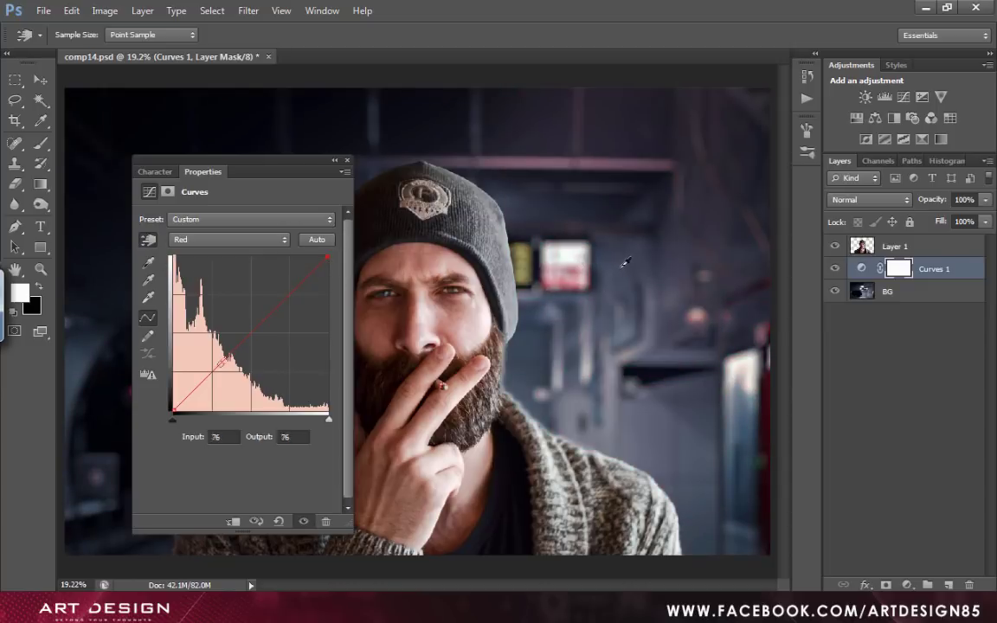
Lower the Red curve at input 76 to output 62 from a background sample, and switch to the Blue channel
{"action": "key", "text": "v"}
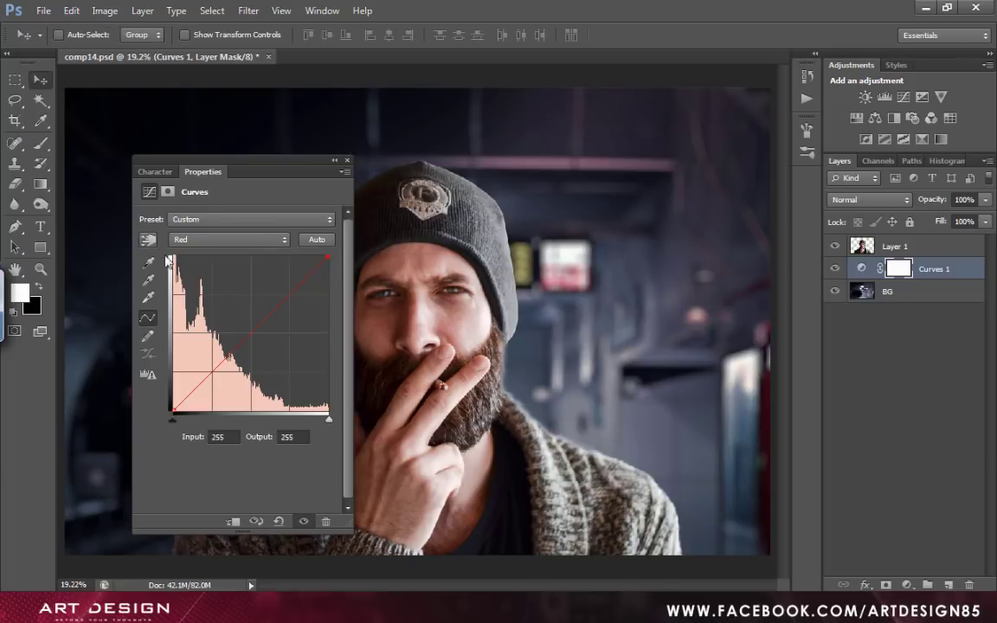
{"action": "left_click", "coordinate": [149, 240]}
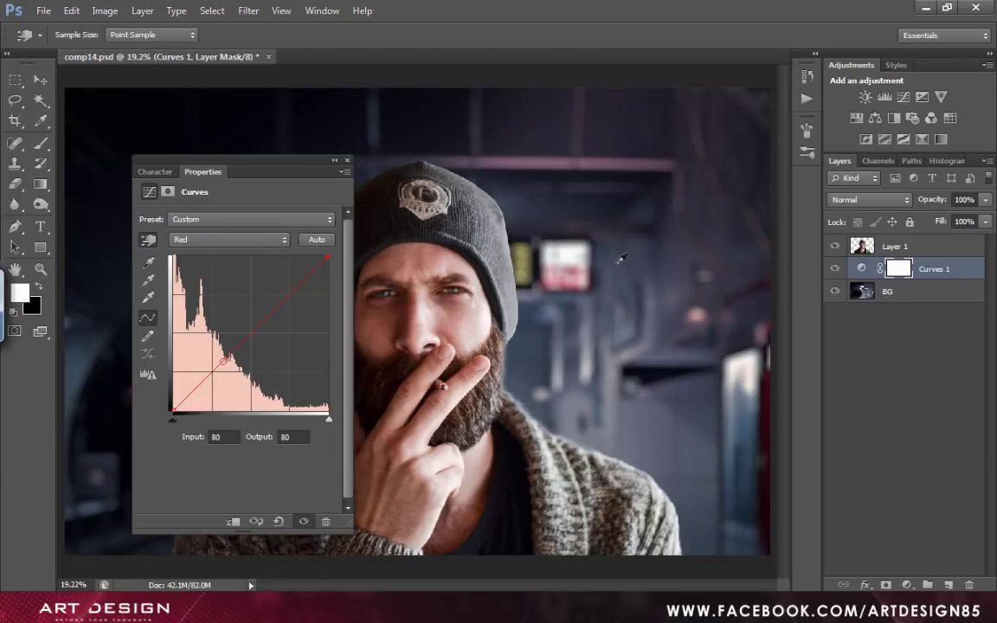
{"action": "left_click_drag", "start_coordinate": [614, 264], "coordinate": [612, 274]}
{"action": "left_click", "coordinate": [176, 242]}
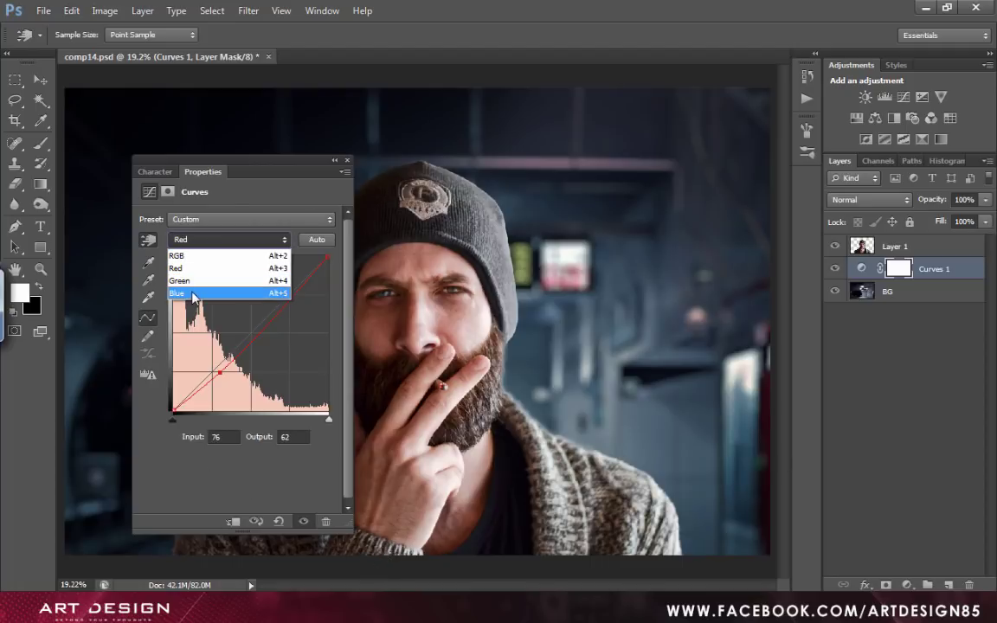
{"action": "left_click", "coordinate": [187, 293]}
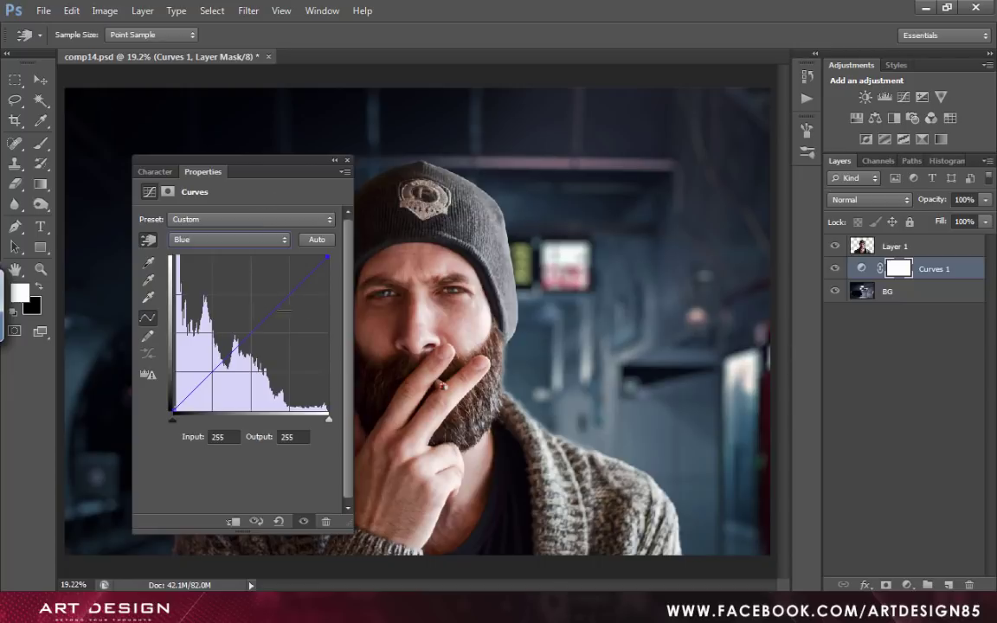
{"action": "left_click_drag", "start_coordinate": [250, 332], "coordinate": [159, 346]}
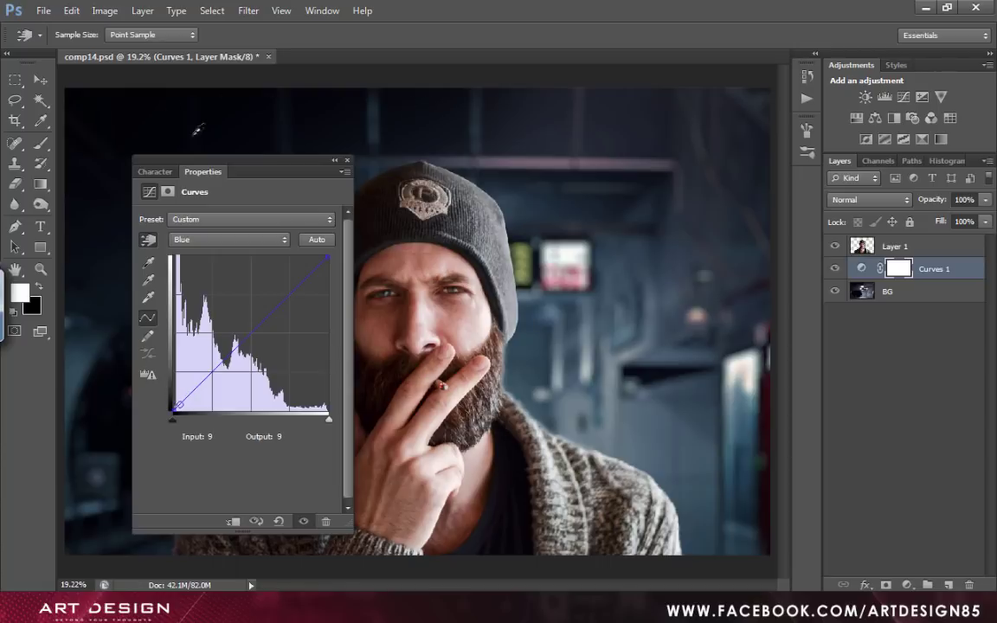
{"action": "left_click", "coordinate": [629, 202], "text": "ctrl"}
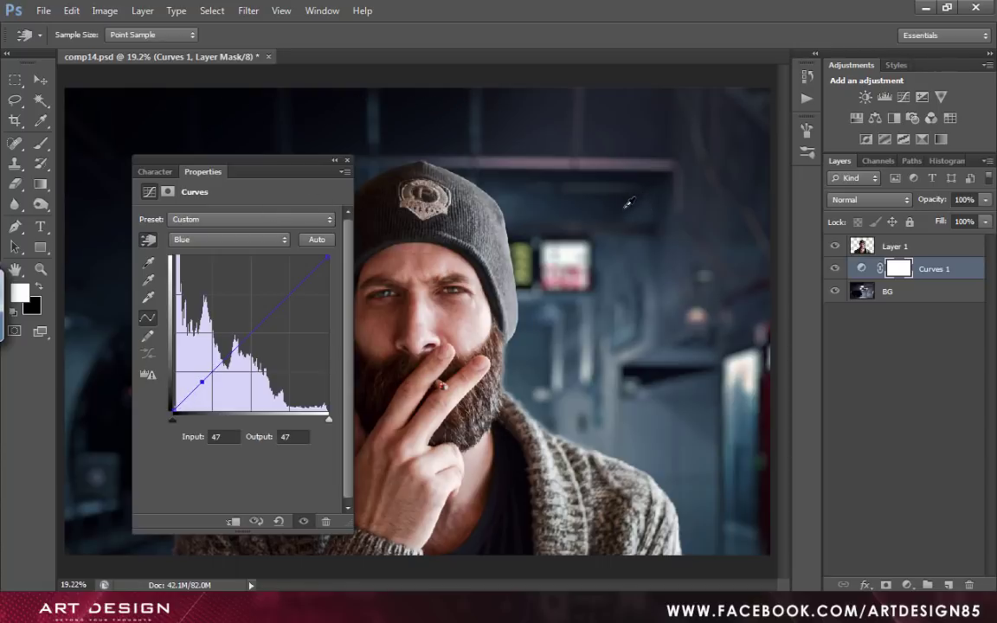
{"action": "left_click_drag", "start_coordinate": [630, 202], "coordinate": [630, 202]}
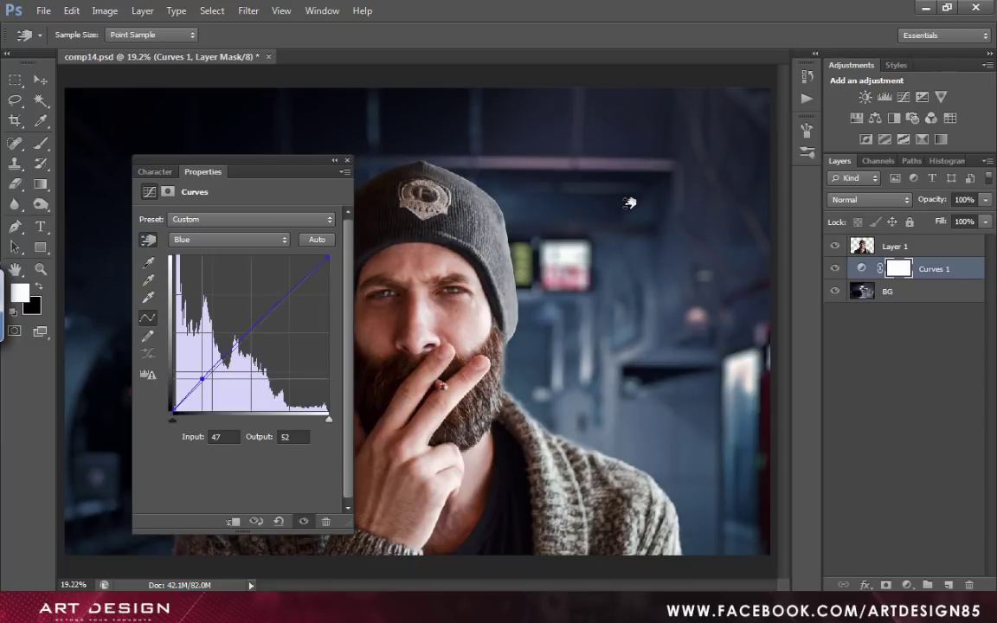
{"action": "left_click_drag", "start_coordinate": [567, 182], "coordinate": [567, 194]}
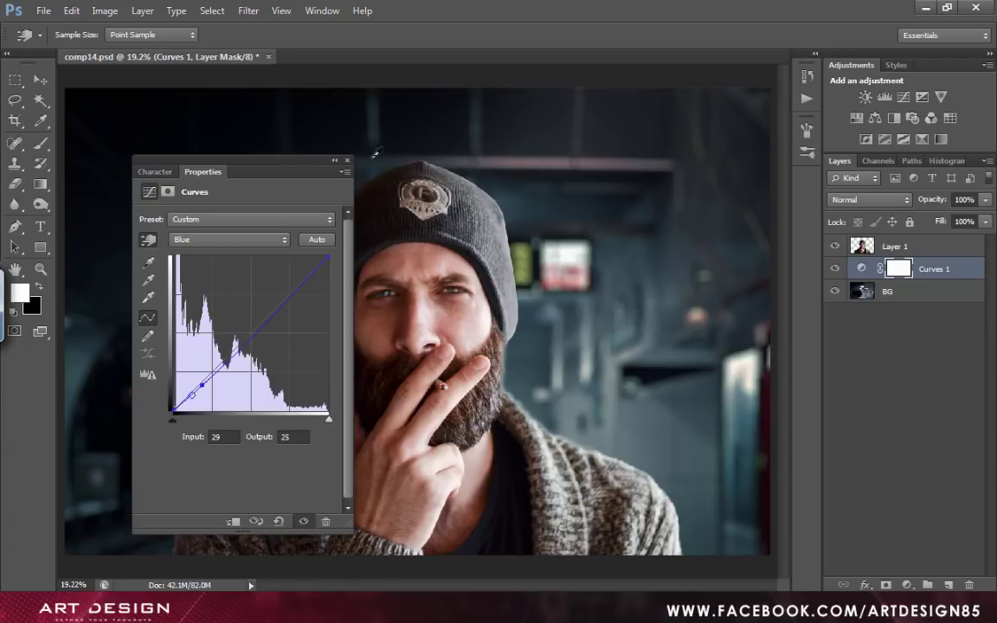
{"action": "left_click_drag", "start_coordinate": [207, 389], "coordinate": [346, 390]}
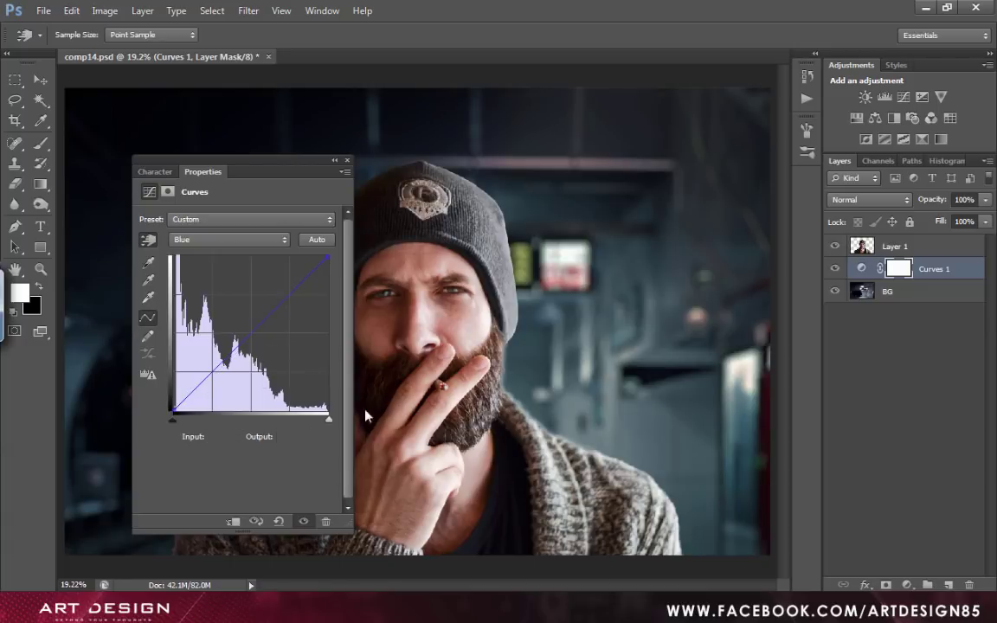
Add a point in the Blue curve's darker tones, fine-tune it to a slight blue boost, and close the curve settings
{"action": "left_click_drag", "start_coordinate": [628, 205], "coordinate": [629, 201]}
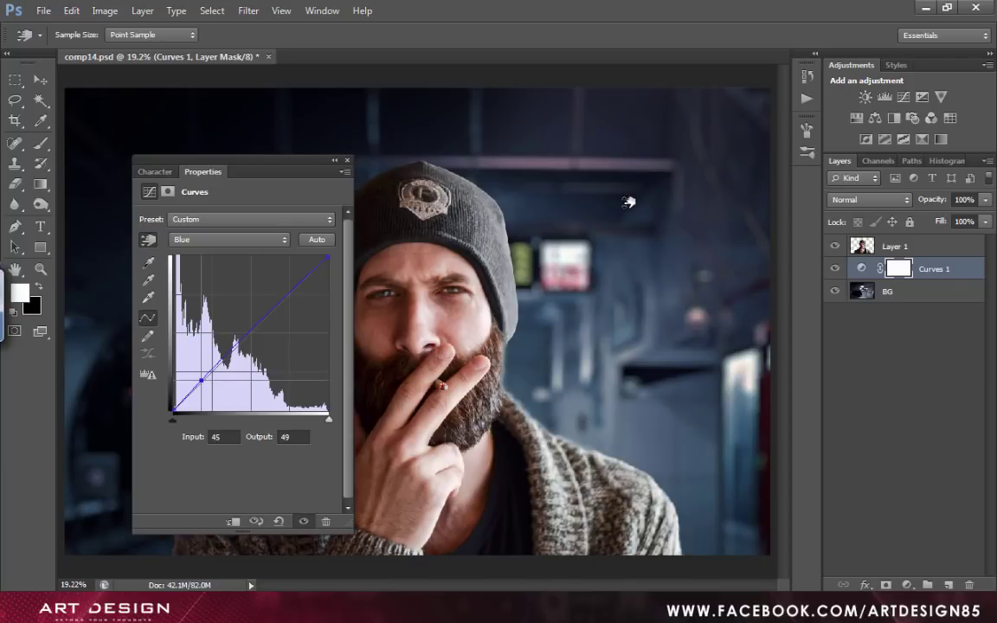
{"action": "left_click_drag", "start_coordinate": [629, 202], "coordinate": [555, 213]}
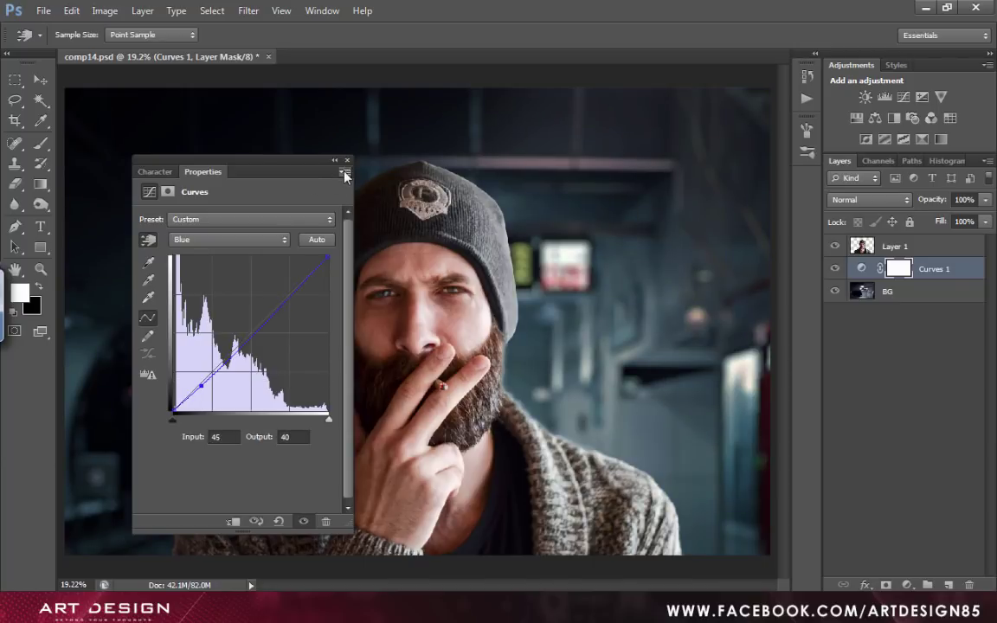
{"action": "left_click_drag", "start_coordinate": [201, 385], "coordinate": [198, 383]}
{"action": "left_click", "coordinate": [343, 161]}
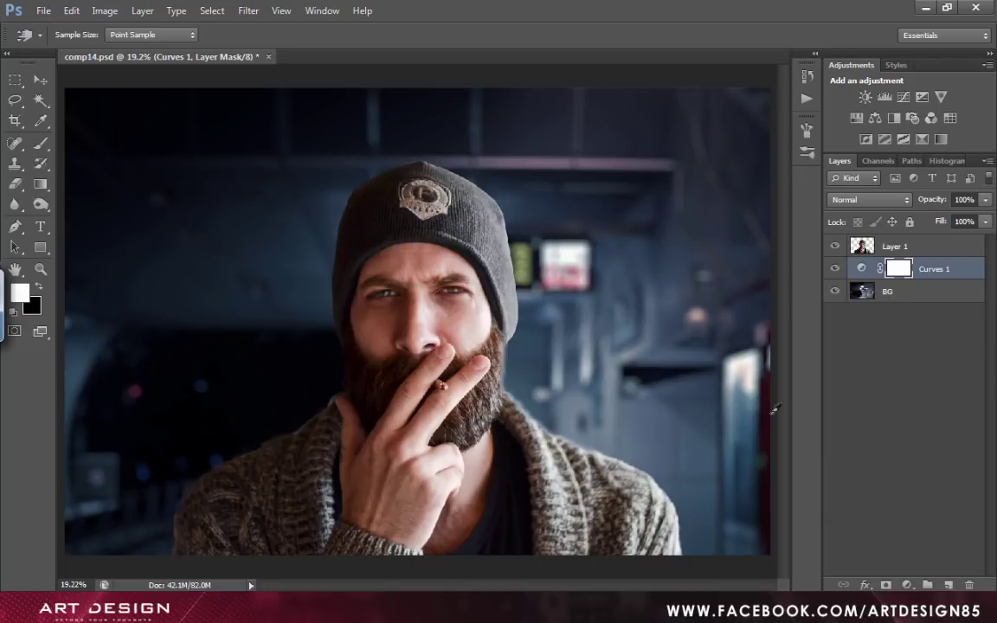
Add a Color Lookup adjustment layer directly above the BG layer using the FuturisticBleak.3DL 3D LUT
{"action": "left_click", "coordinate": [876, 294]}
{"action": "key", "text": "v"}
{"action": "key", "text": "d"}
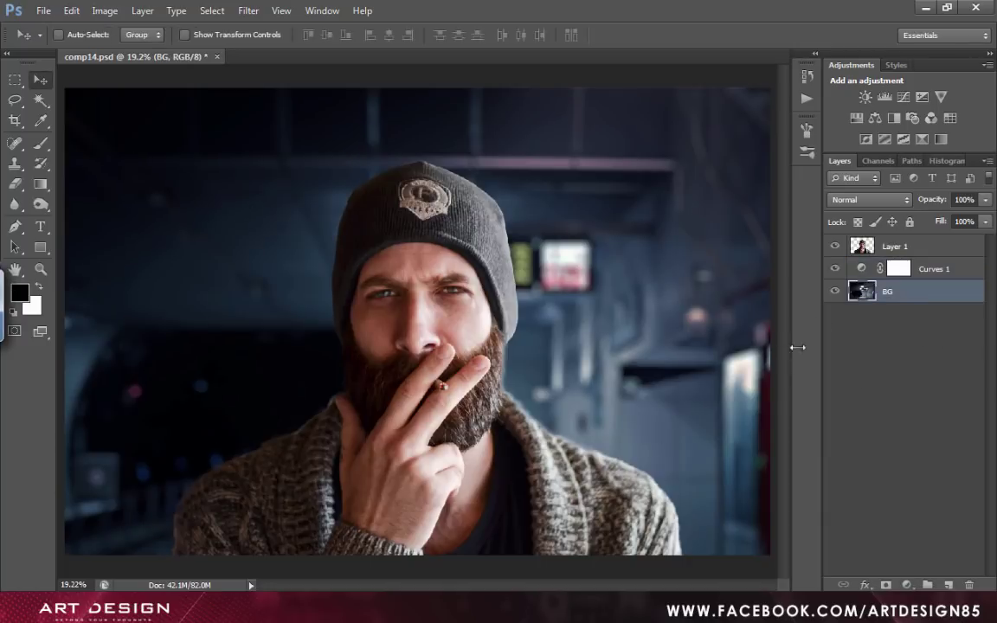
{"action": "left_click", "coordinate": [907, 585]}
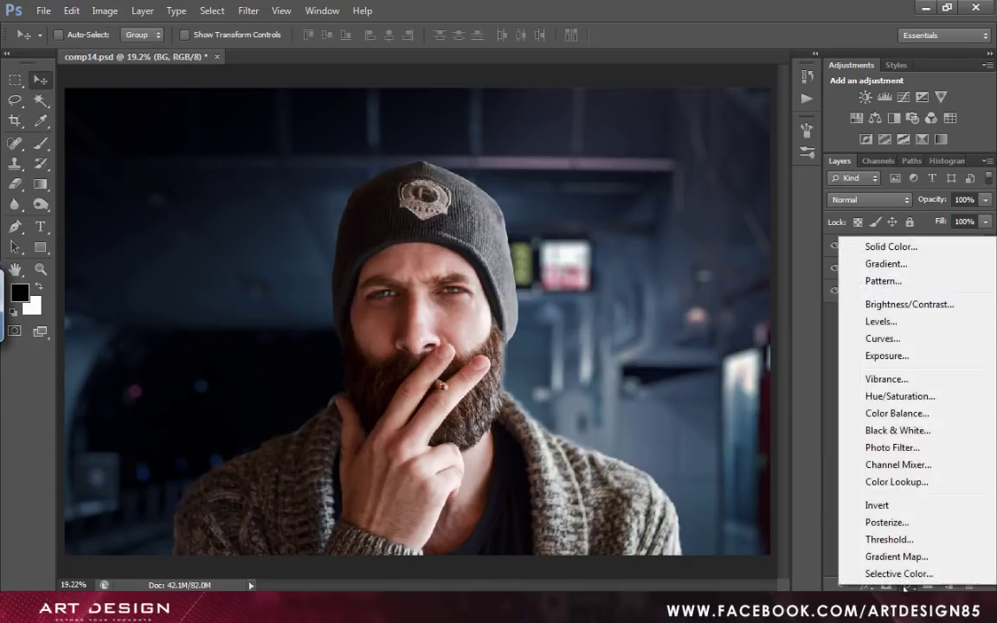
{"action": "left_click", "coordinate": [896, 482]}
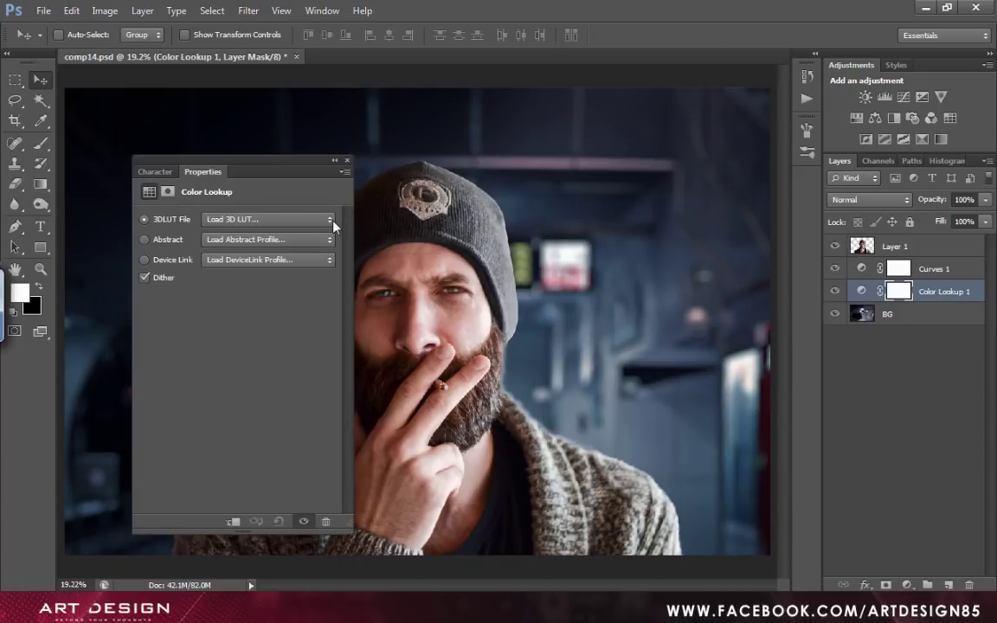
{"action": "left_click", "coordinate": [333, 222]}
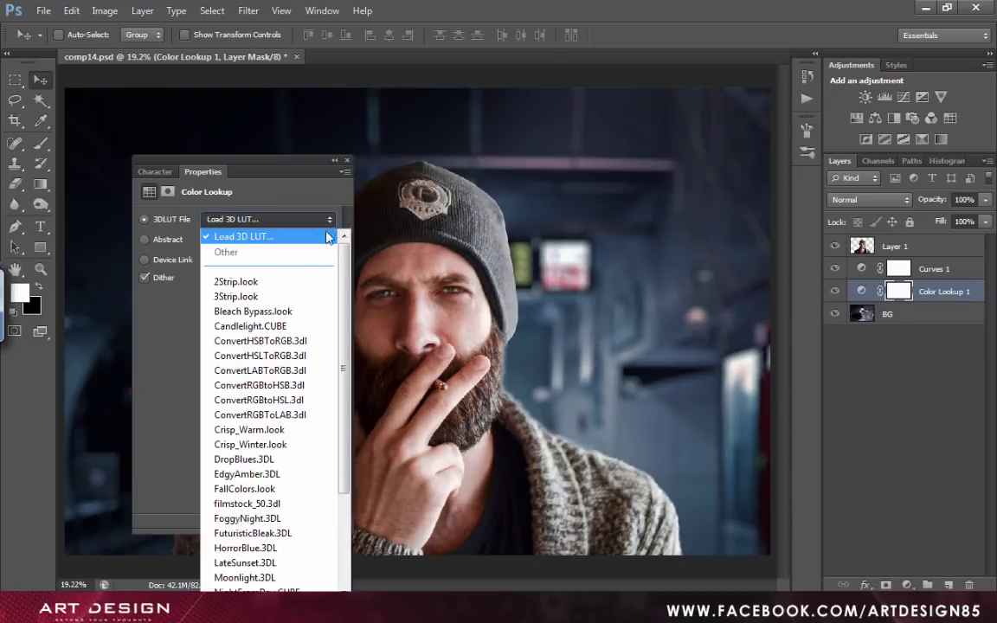
{"action": "left_click", "coordinate": [271, 534]}
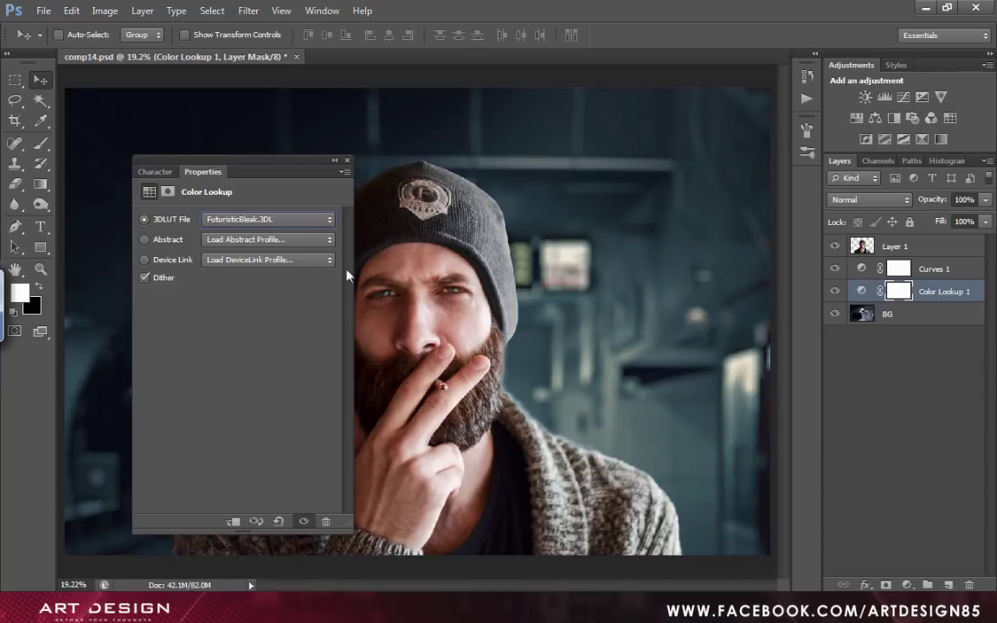
{"action": "left_click", "coordinate": [346, 162]}
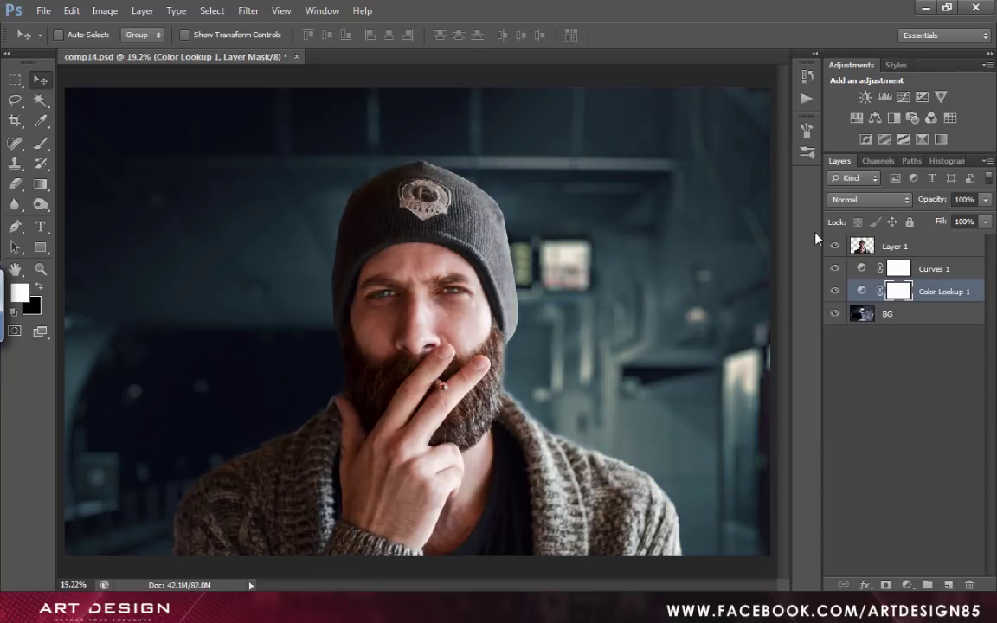
Set the Color Lookup 1 layer's blend mode to Color and its opacity to 50%
{"action": "left_click", "coordinate": [848, 201]}
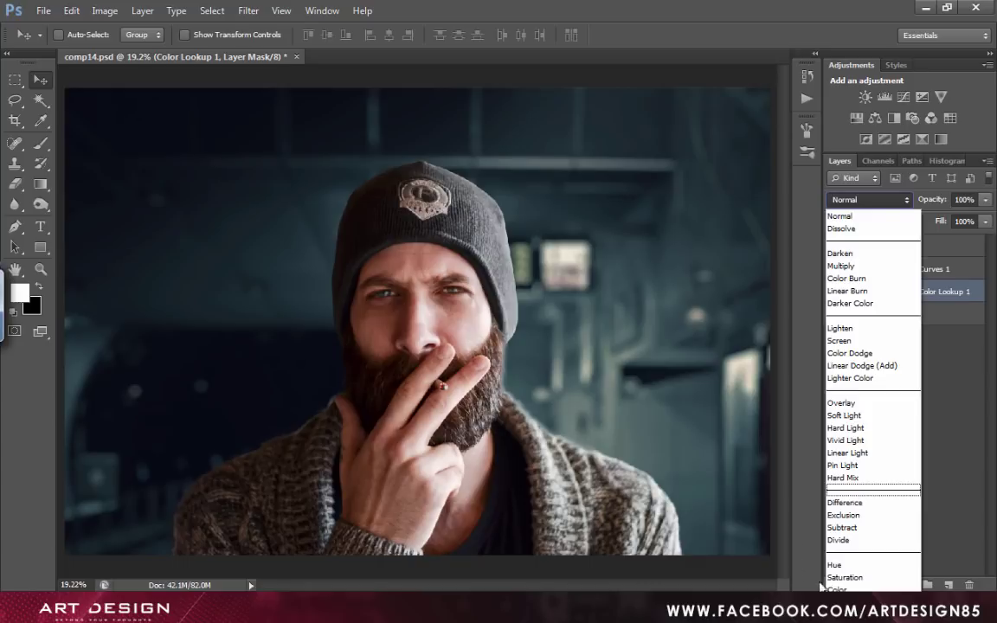
{"action": "left_click", "coordinate": [836, 589]}
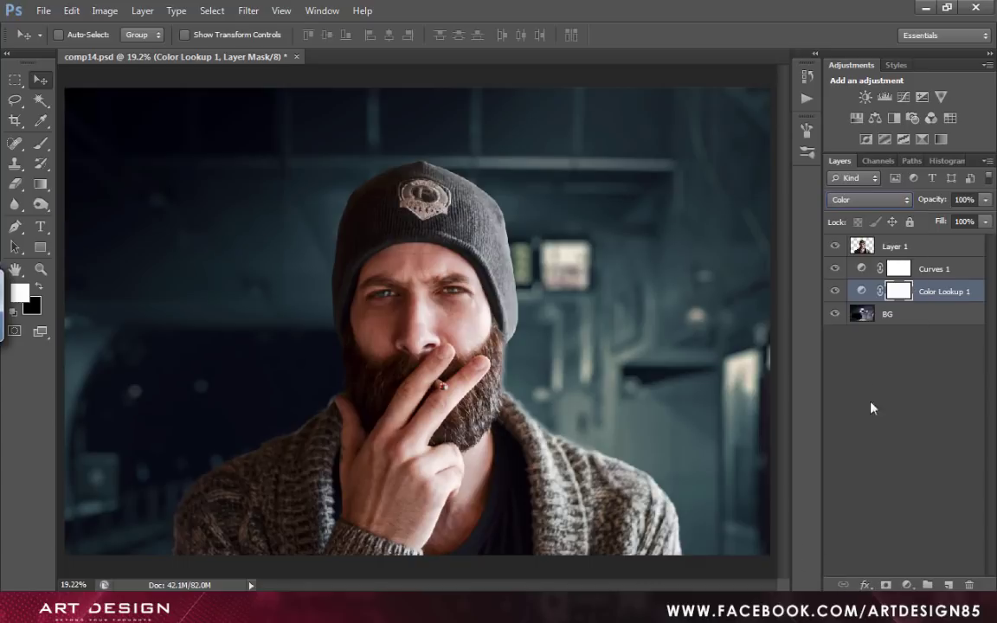
{"action": "left_click", "coordinate": [985, 200]}
{"action": "left_click", "coordinate": [973, 201]}
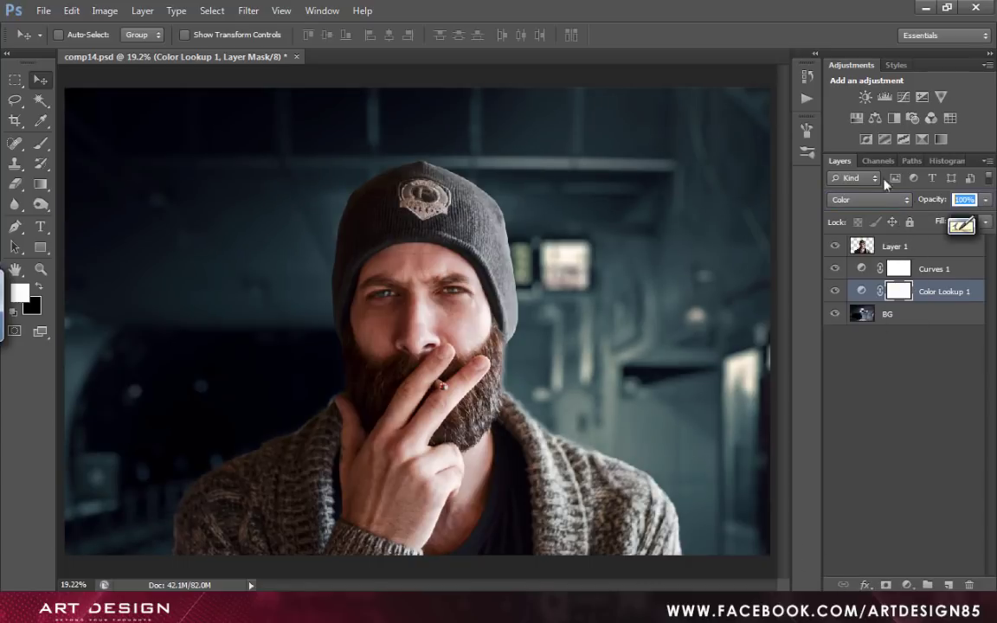
{"action": "type", "text": "50"}
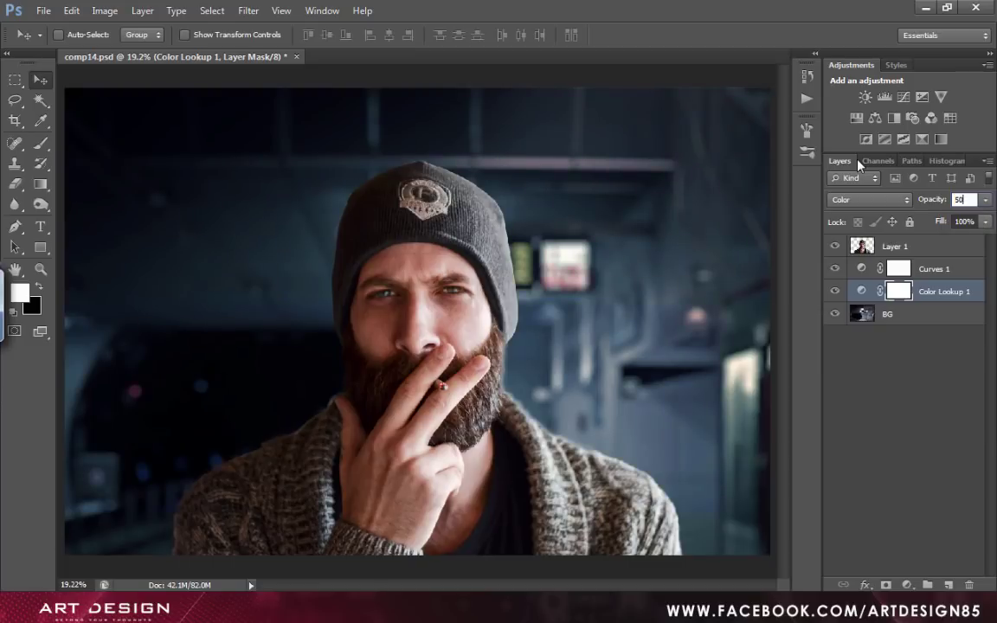
{"action": "key", "text": "Return"}
Group the BG, Color Lookup 1 and Curves 1 layers, rename the group BG and expand it
{"action": "left_click", "coordinate": [890, 316]}
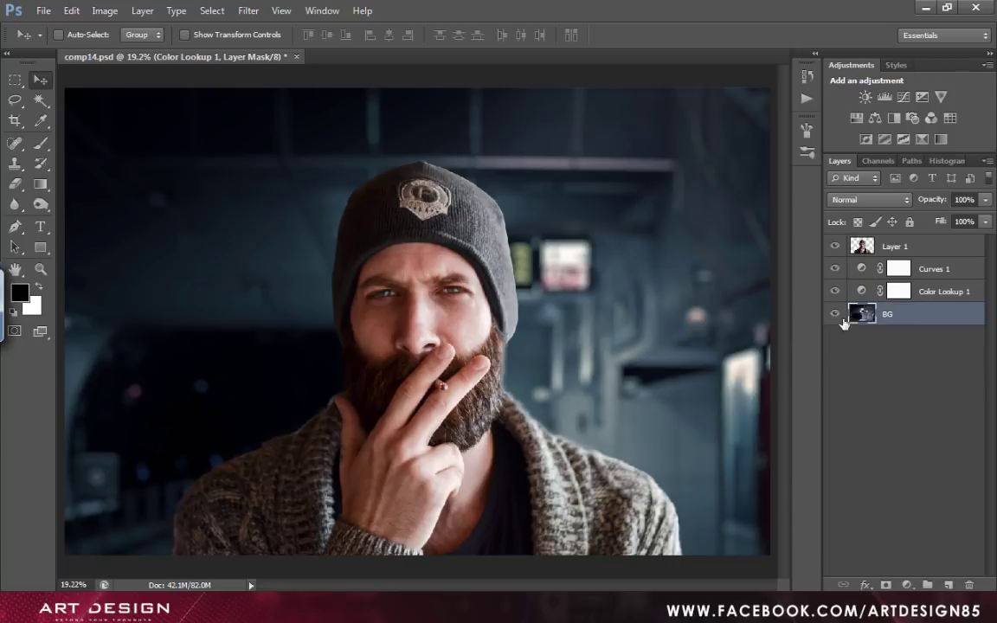
{"action": "left_click", "coordinate": [928, 285], "text": "shift"}
{"action": "key", "text": "ctrl+g"}
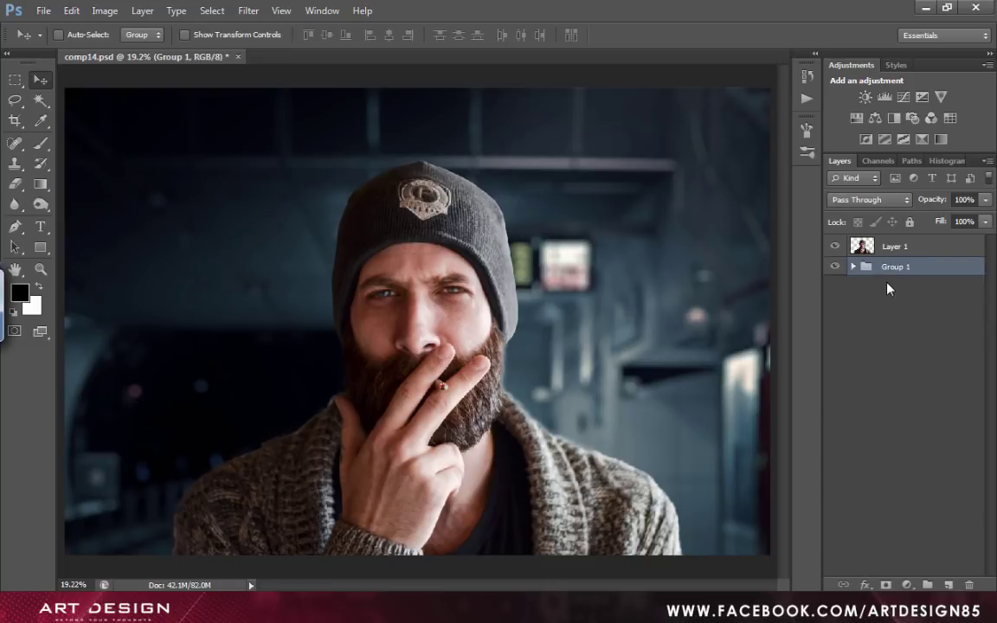
{"action": "double_click", "coordinate": [894, 268]}
{"action": "type", "text": "BG"}
{"action": "key", "text": "Return"}
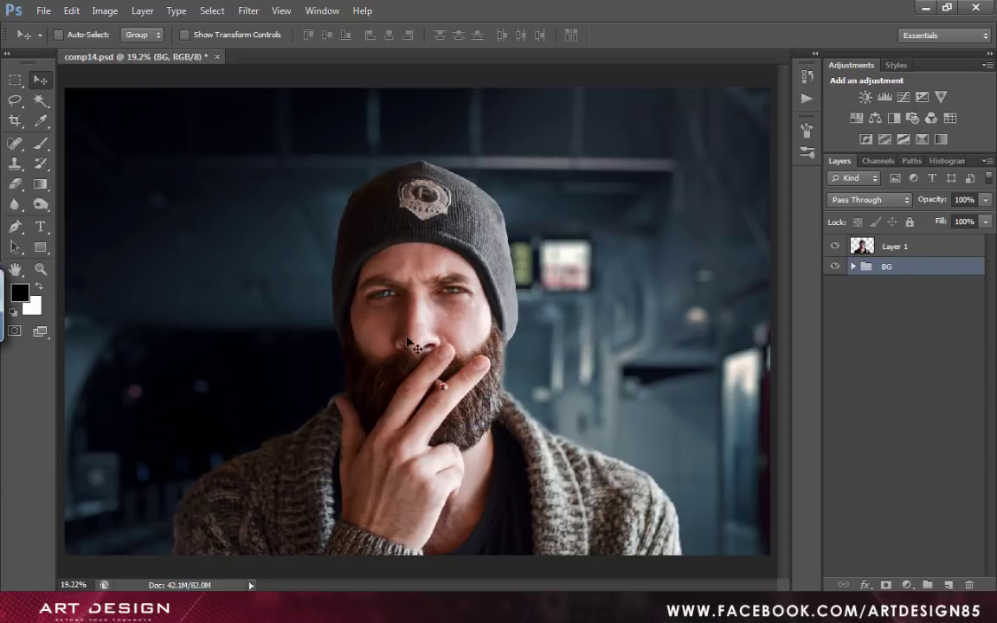
{"action": "left_click", "coordinate": [854, 267]}
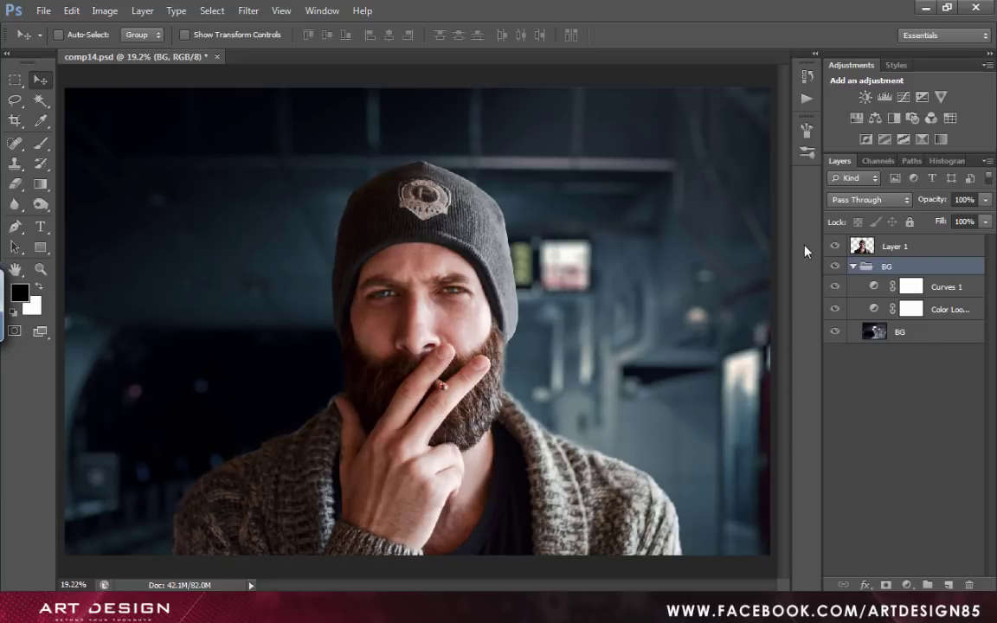
Add a Brightness/Contrast adjustment layer above Layer 1 and clip it to that layer
{"action": "left_click", "coordinate": [895, 246]}
{"action": "key", "text": "z"}
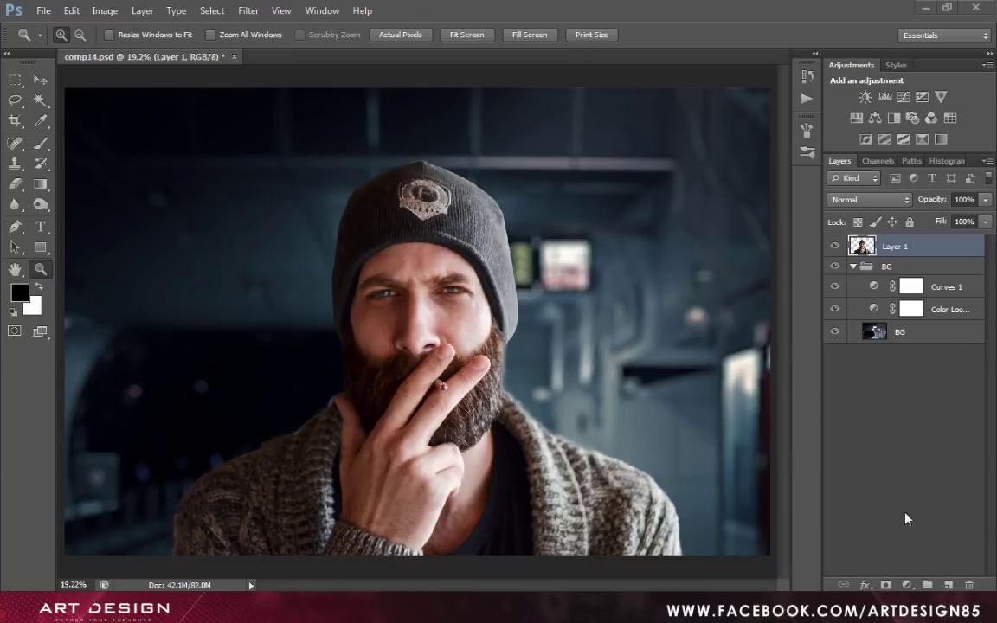
{"action": "left_click", "coordinate": [908, 586]}
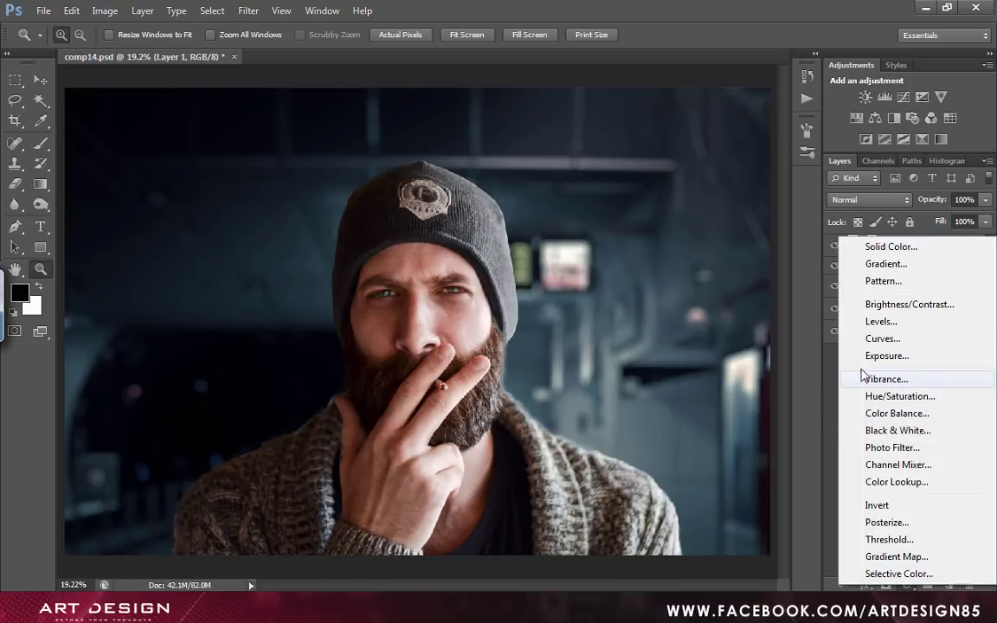
{"action": "left_click", "coordinate": [909, 307]}
{"action": "right_click", "coordinate": [941, 251]}
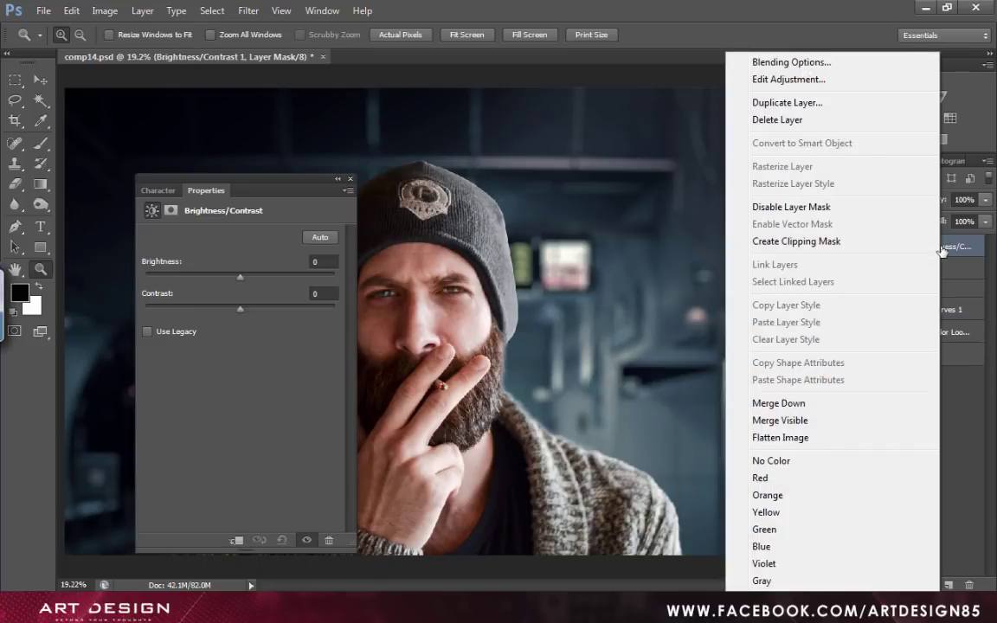
{"action": "left_click", "coordinate": [857, 249]}
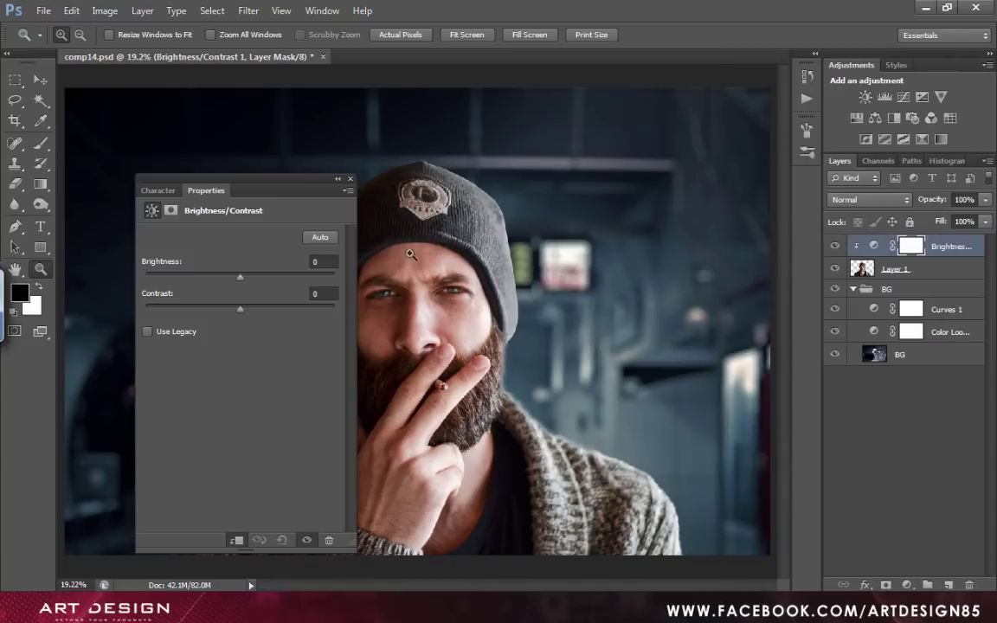
Set the clipped Brightness/Contrast adjustment's brightness to -50 and close its settings
{"action": "left_click", "coordinate": [317, 265]}
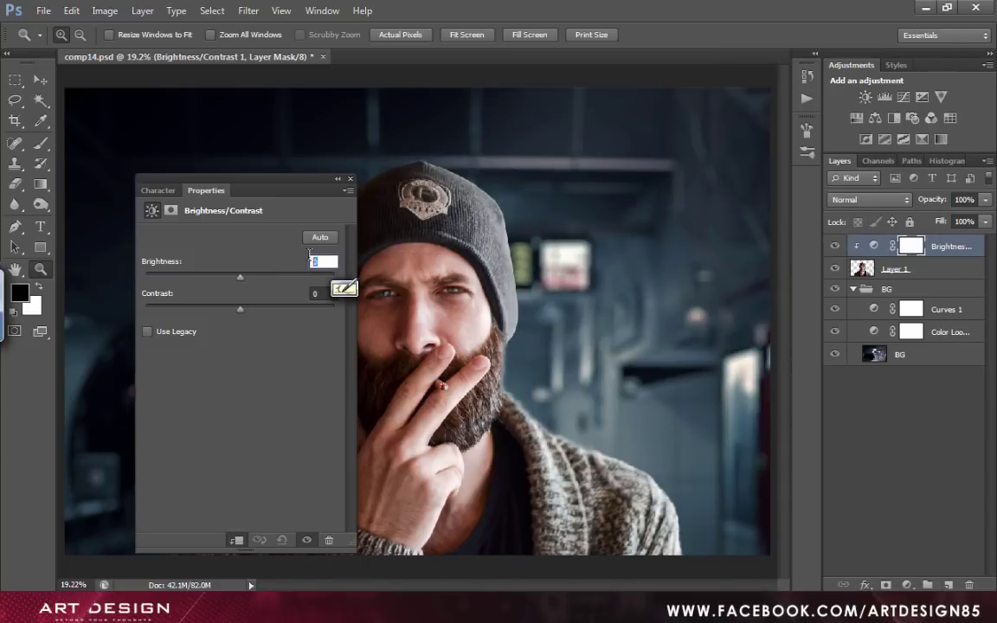
{"action": "type", "text": "-50"}
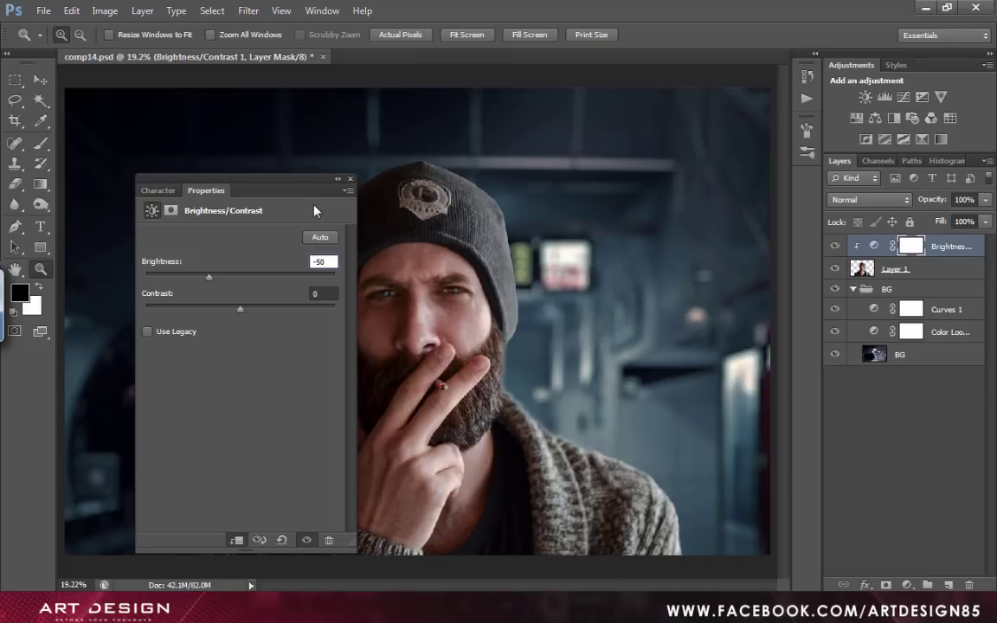
{"action": "left_click", "coordinate": [350, 179]}
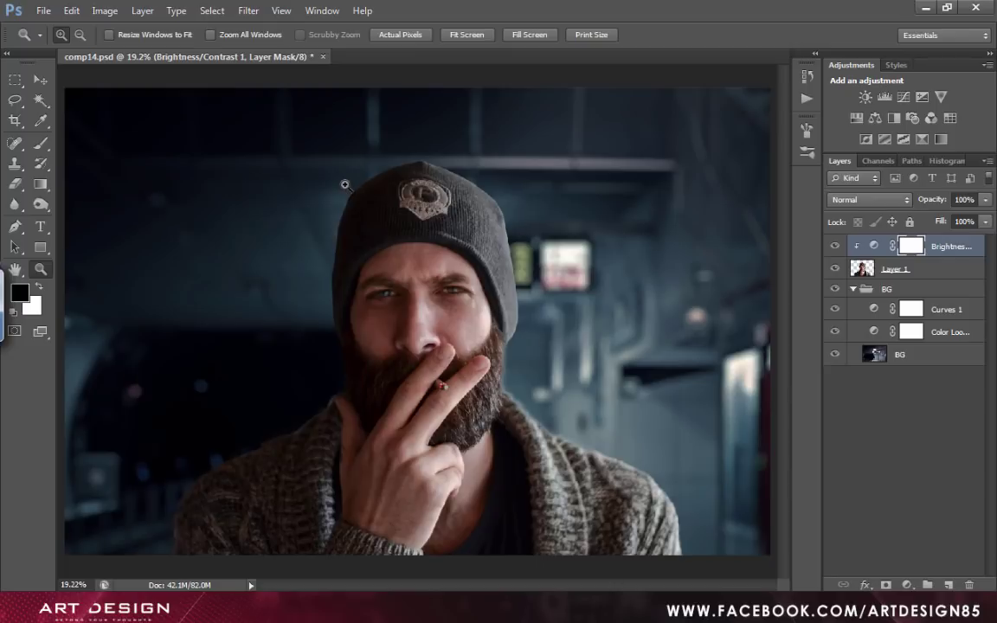
Add a Black & White adjustment layer at the top of the layer stack and close its settings
{"action": "left_click", "coordinate": [907, 582]}
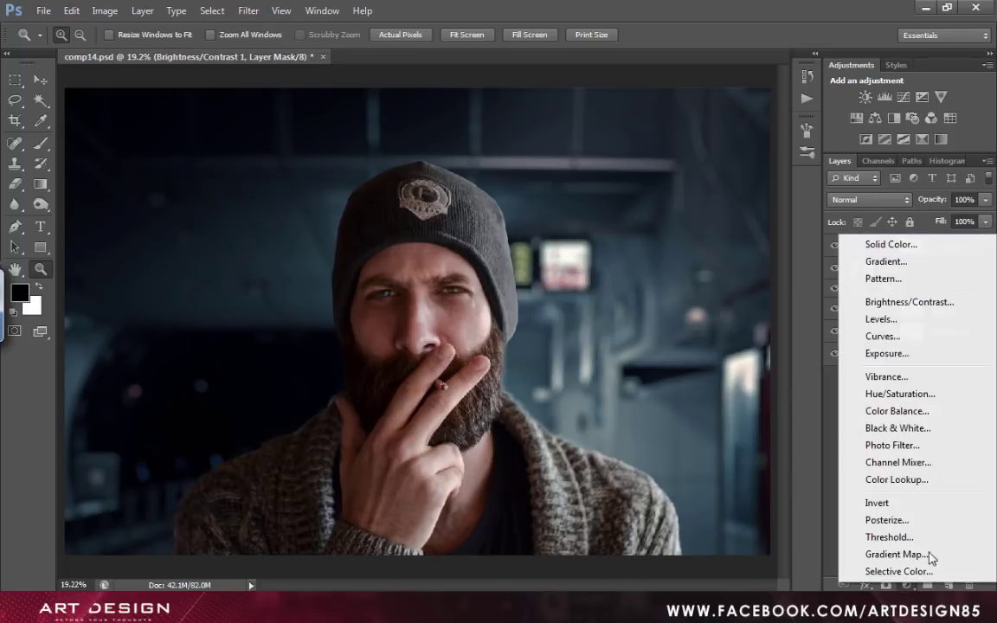
{"action": "left_click", "coordinate": [894, 428]}
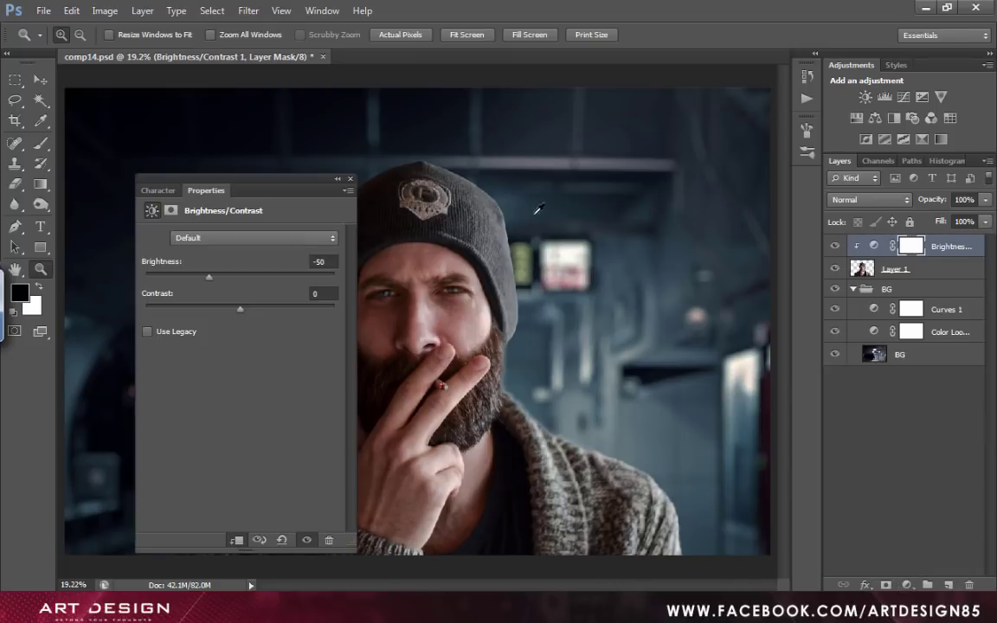
{"action": "left_click", "coordinate": [351, 182]}
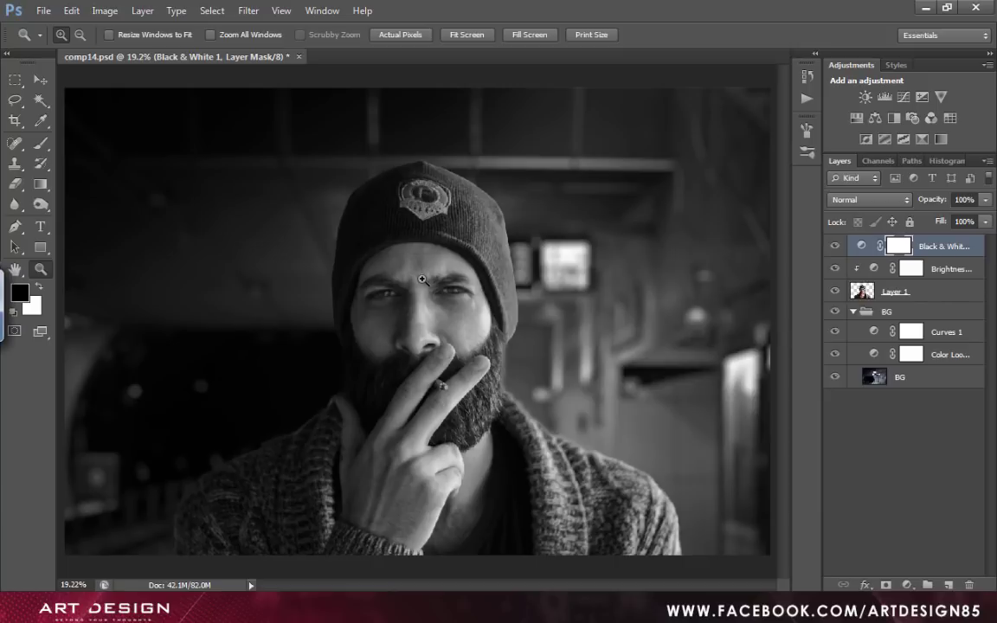
Add a Curves adjustment layer directly above Brightness/Contrast 1 and clip it to Layer 1
{"action": "left_click", "coordinate": [933, 294]}
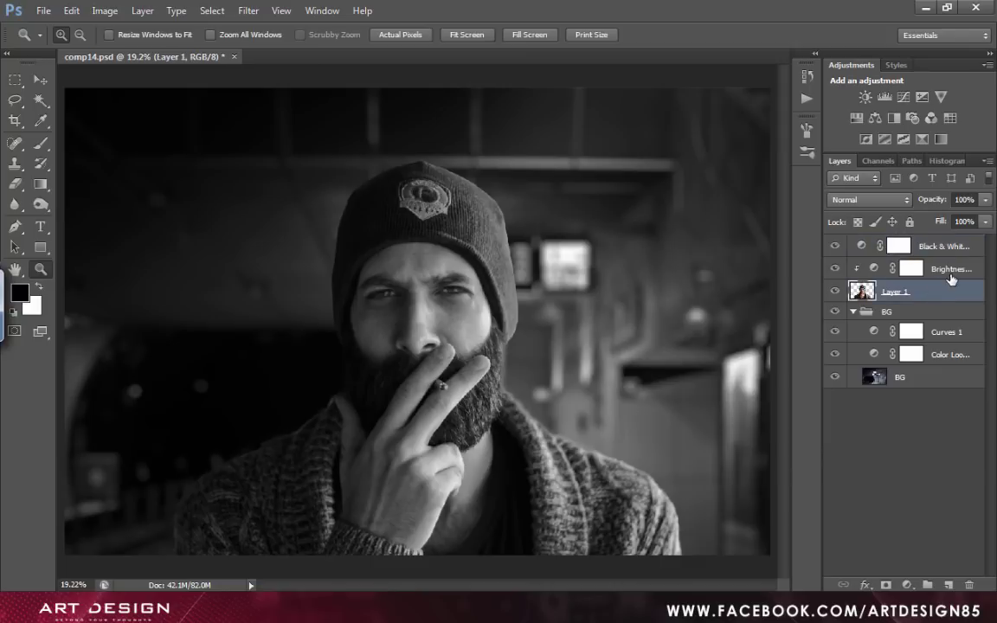
{"action": "left_click", "coordinate": [951, 275]}
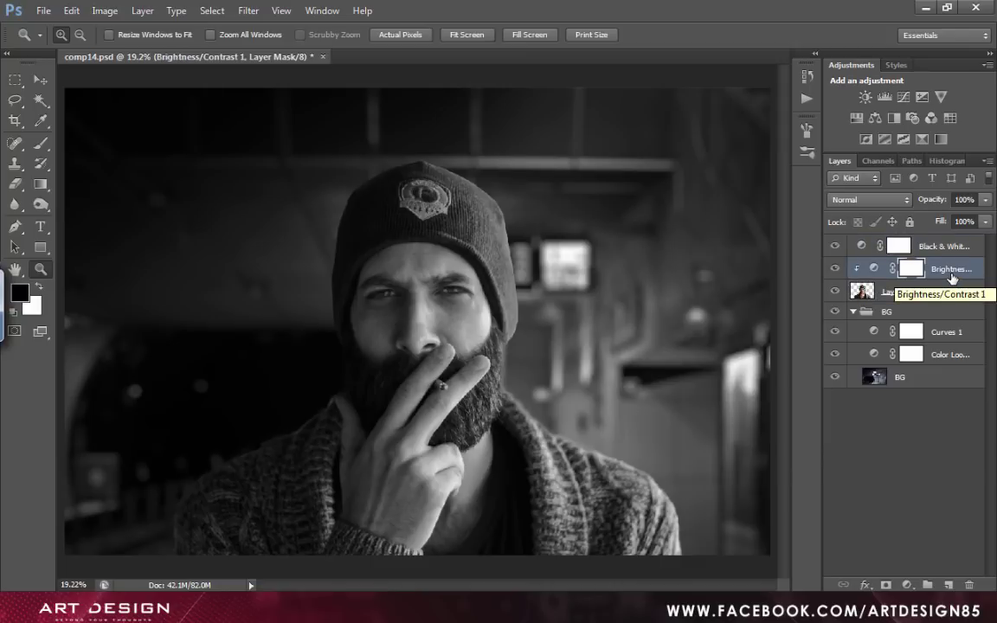
{"action": "left_click", "coordinate": [908, 585]}
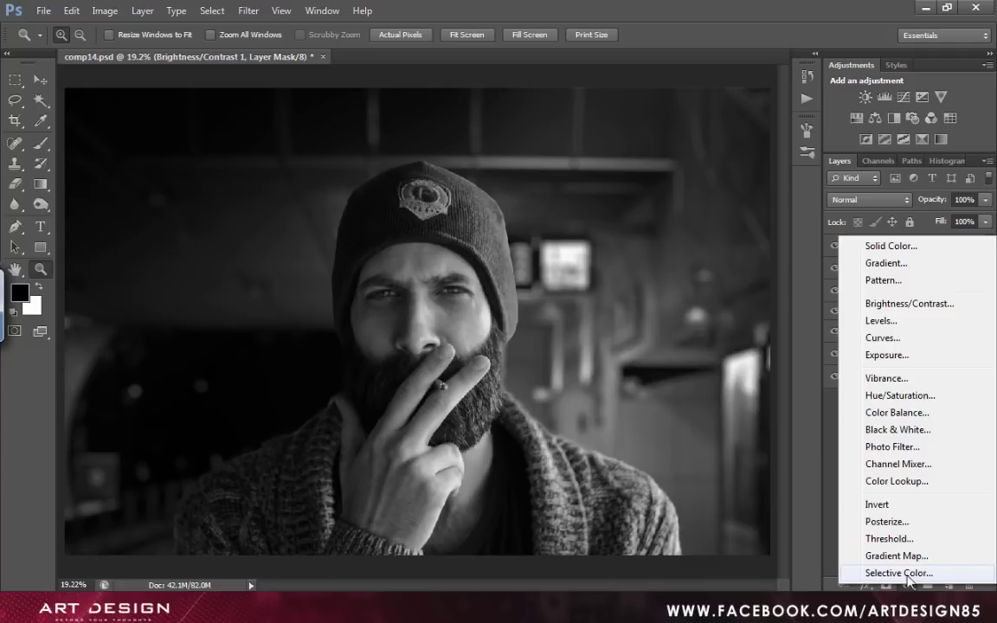
{"action": "left_click", "coordinate": [870, 338]}
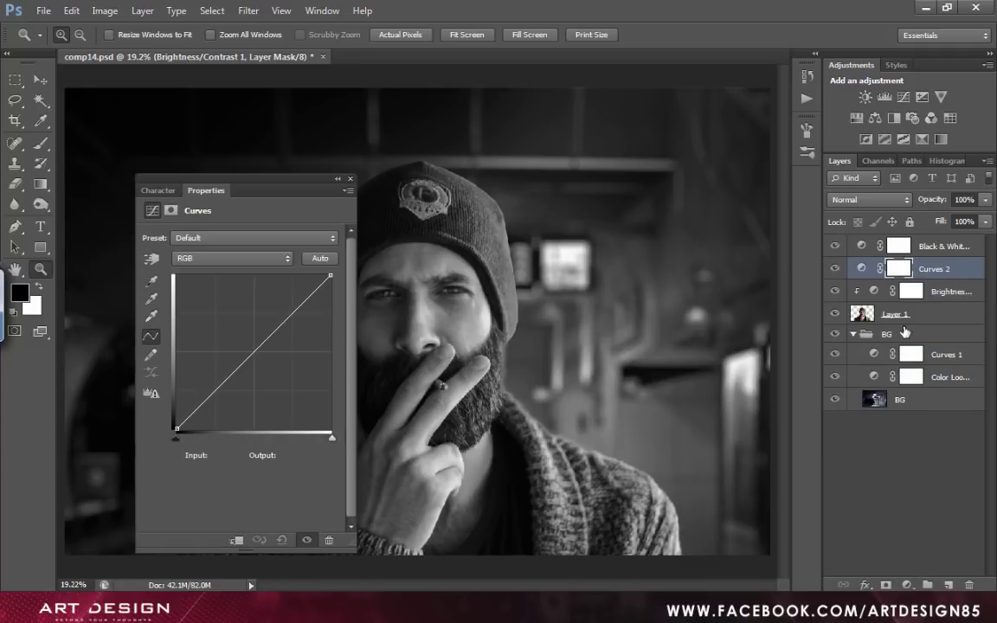
{"action": "right_click", "coordinate": [868, 266]}
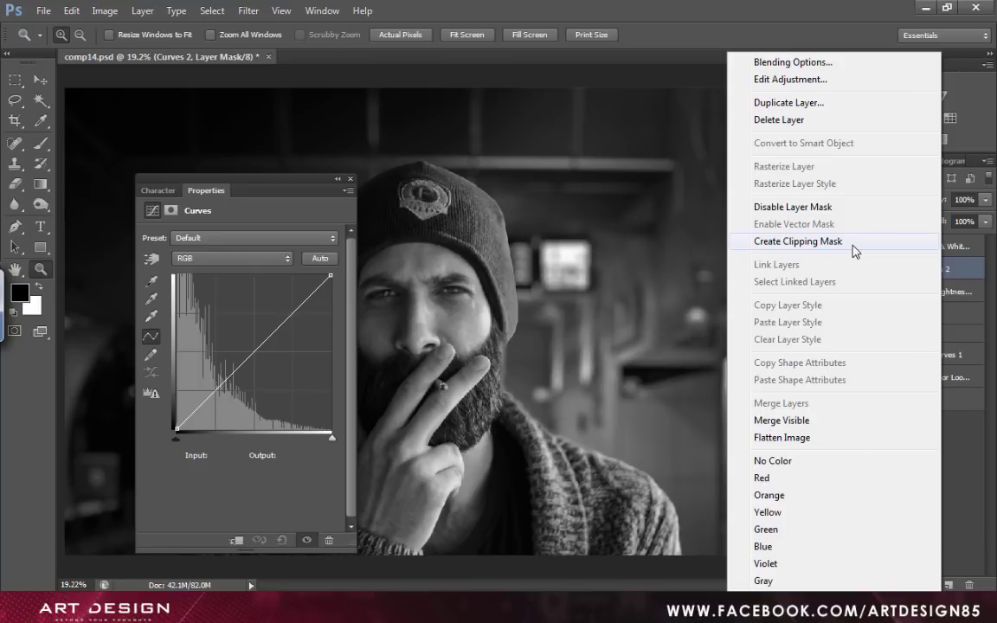
{"action": "left_click", "coordinate": [854, 251]}
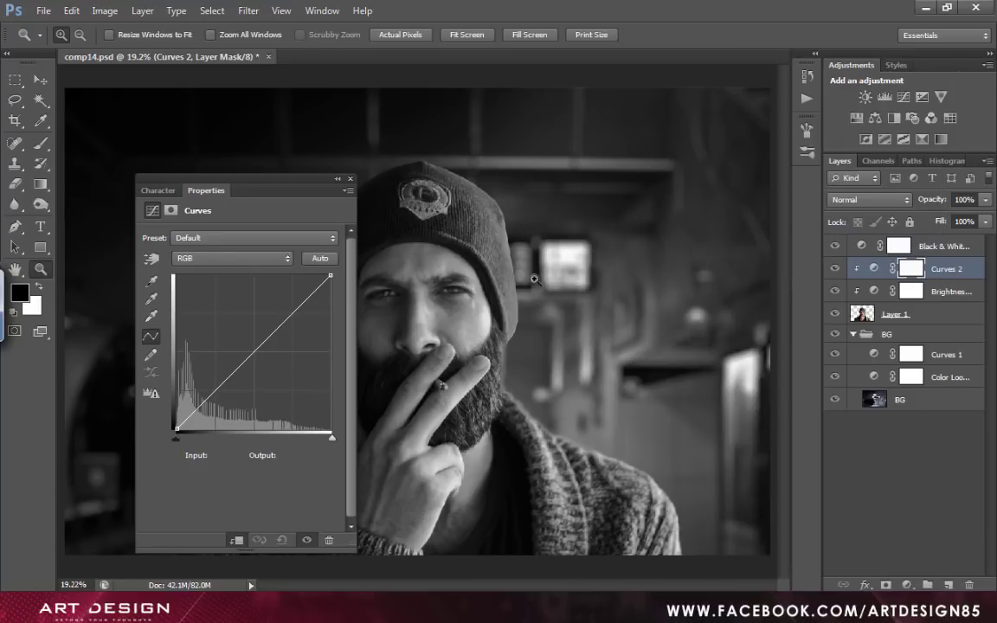
In Curves 2, lower the RGB white point to output 203, add a shadow point at input 44, output 27, and close the settings
{"action": "left_click_drag", "start_coordinate": [330, 278], "coordinate": [343, 319]}
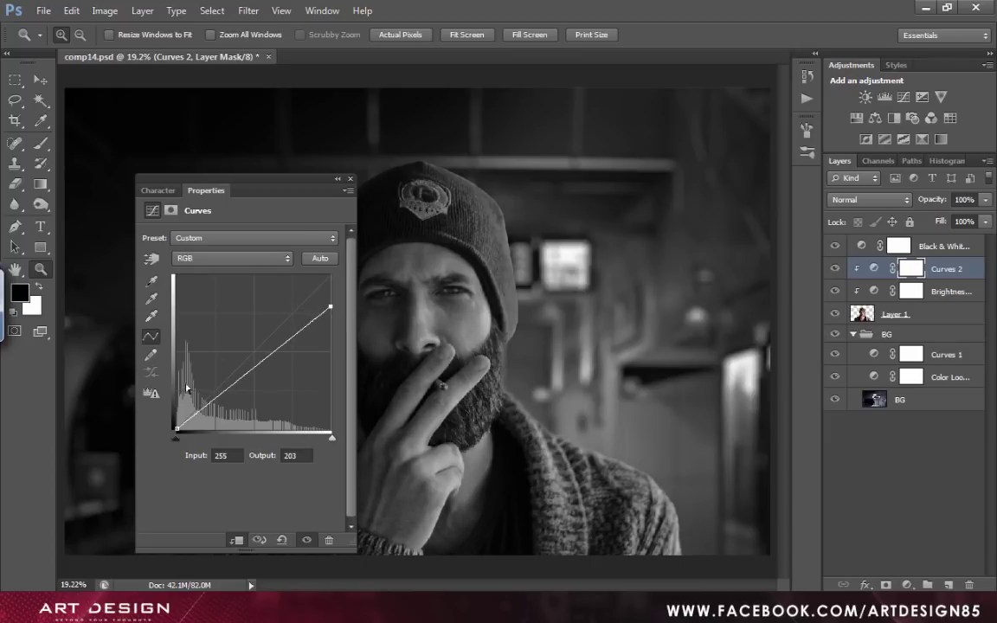
{"action": "left_click_drag", "start_coordinate": [200, 409], "coordinate": [204, 412]}
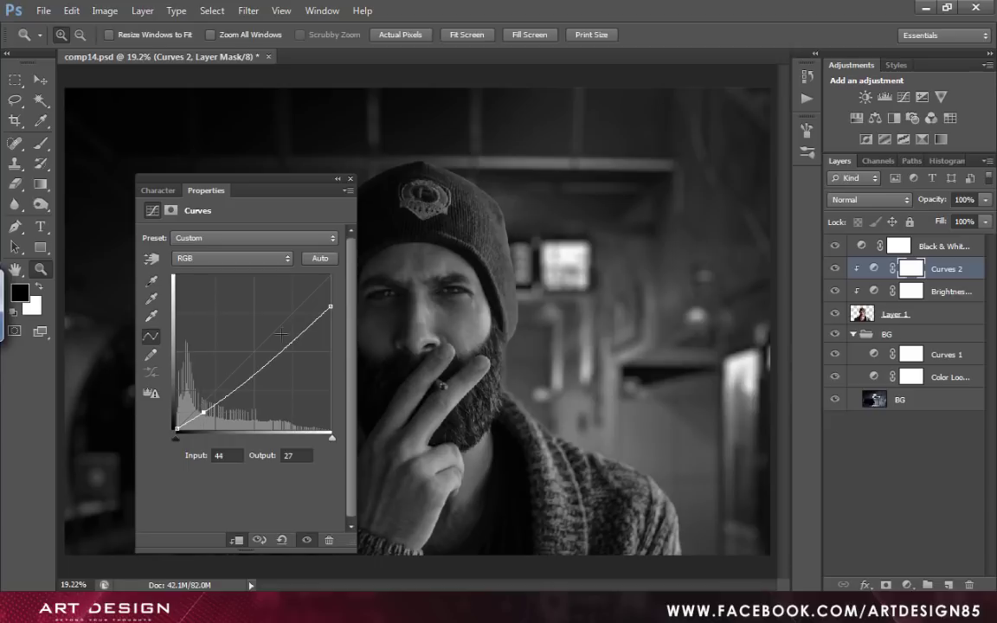
{"action": "left_click", "coordinate": [350, 179]}
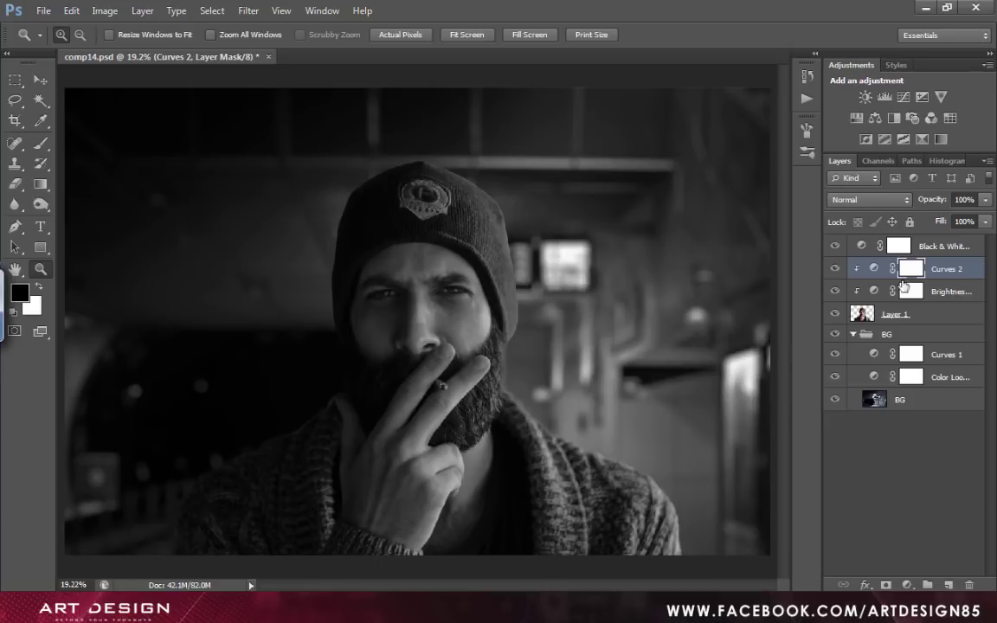
Add another Curves adjustment layer directly above Curves 2 and clip it to Layer 1
{"action": "left_click", "coordinate": [874, 268]}
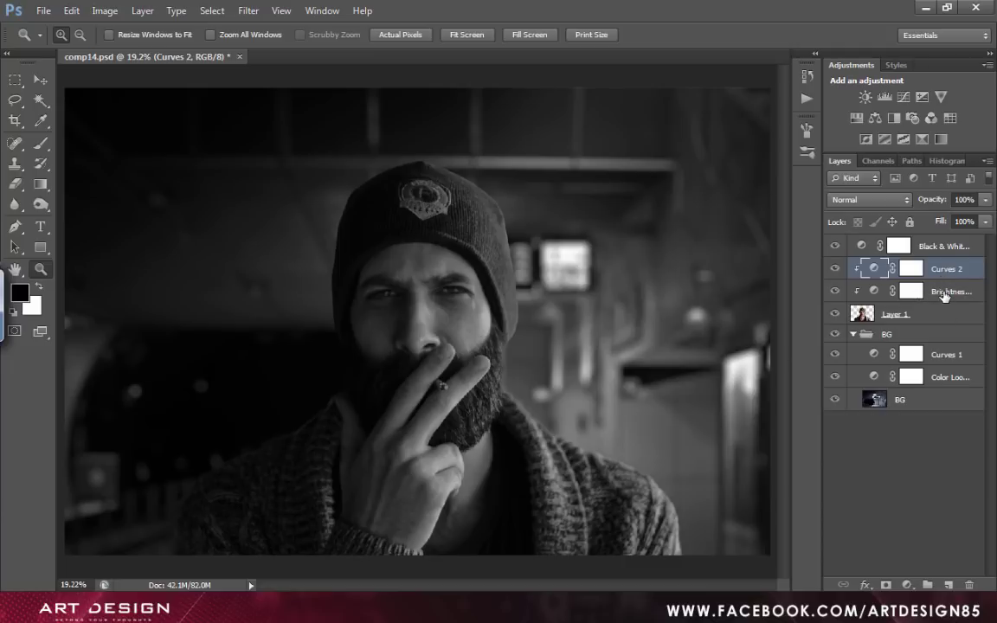
{"action": "left_click", "coordinate": [907, 586]}
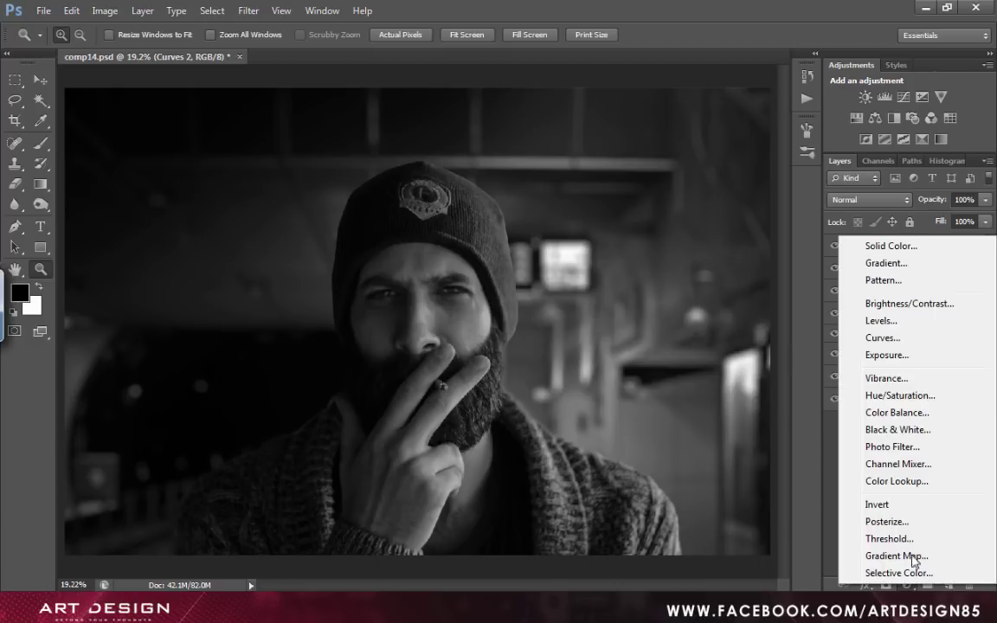
{"action": "left_click", "coordinate": [881, 338]}
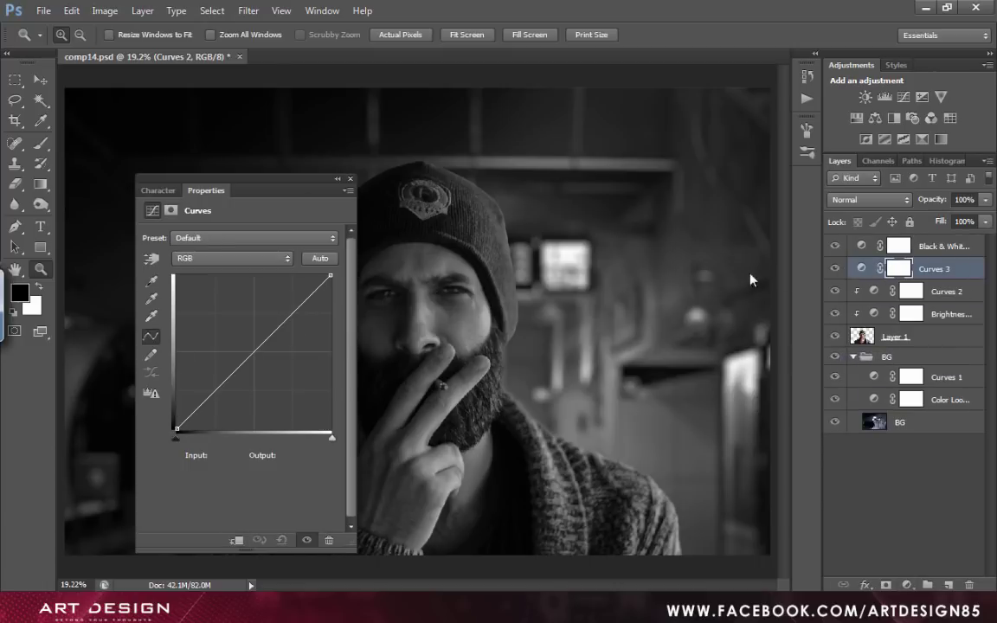
{"action": "right_click", "coordinate": [942, 270]}
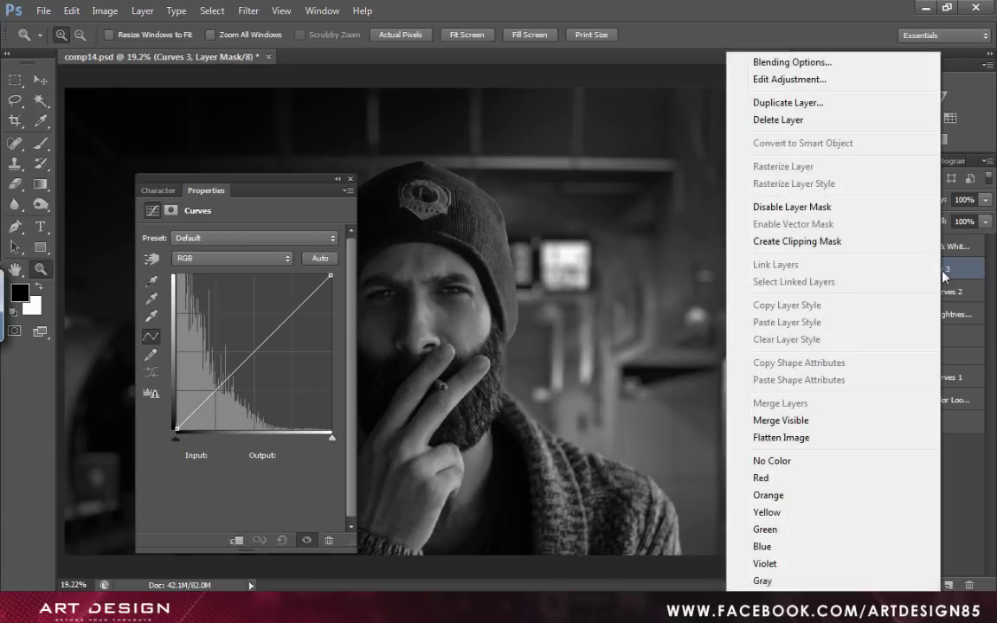
{"action": "left_click", "coordinate": [841, 244]}
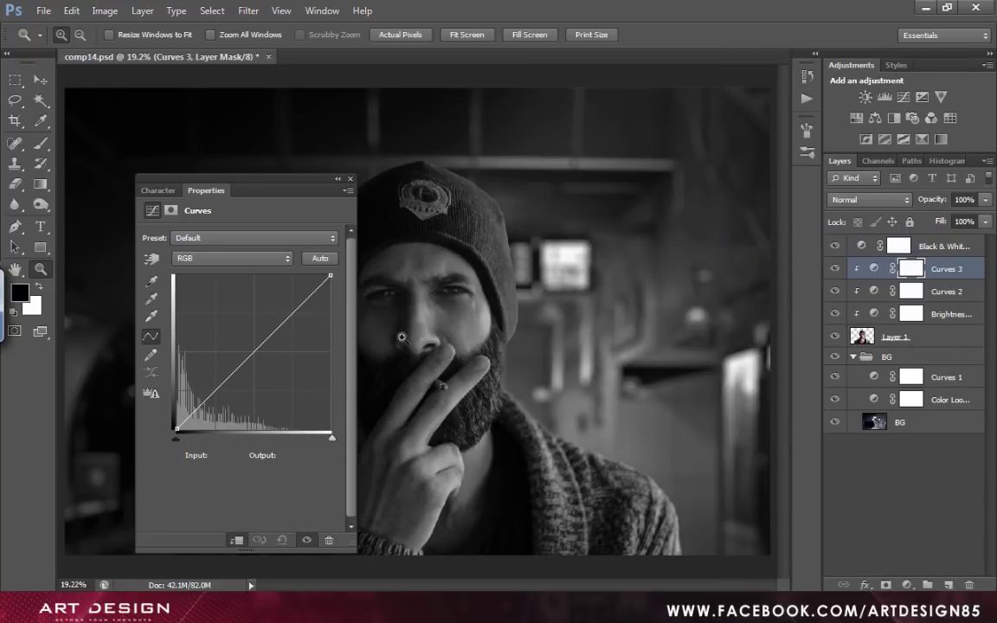
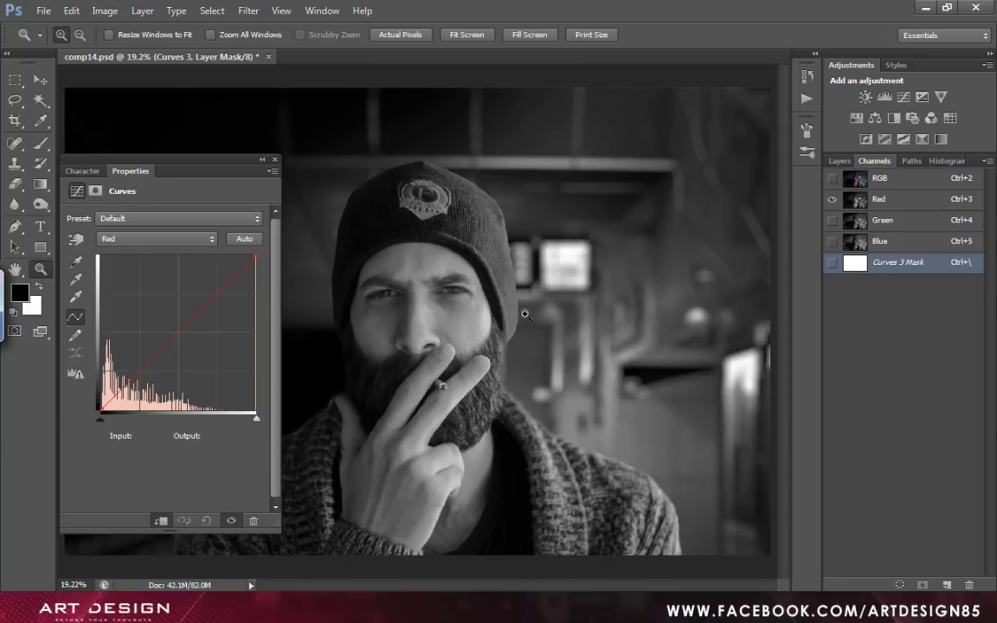
Activate on-image curve adjustment and pull a highlight point on the Red curve of Curves 3 to input 233, output 215
{"action": "left_click", "coordinate": [76, 239]}
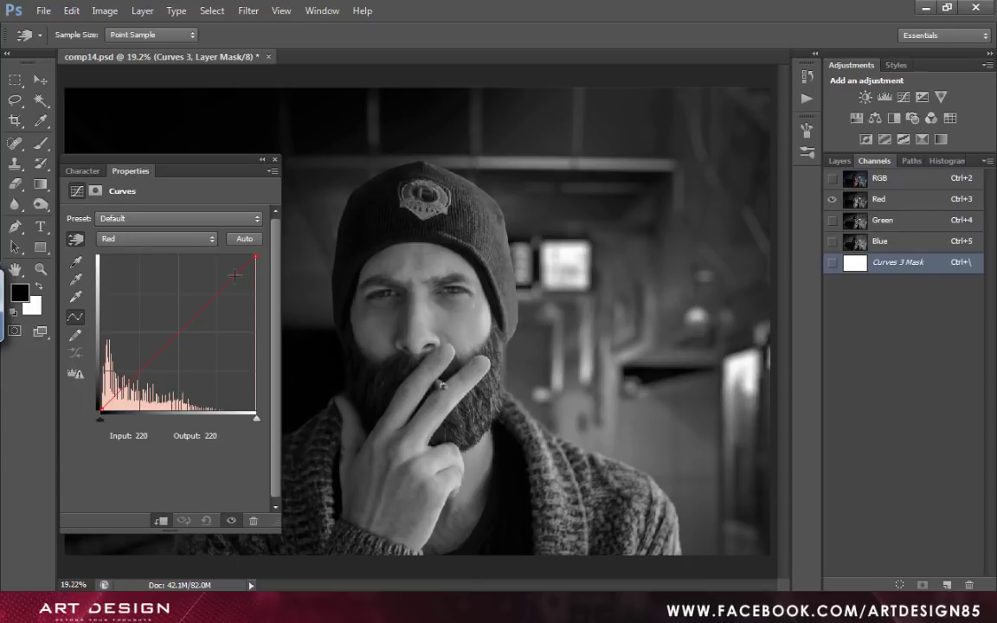
{"action": "left_click_drag", "start_coordinate": [237, 276], "coordinate": [239, 278]}
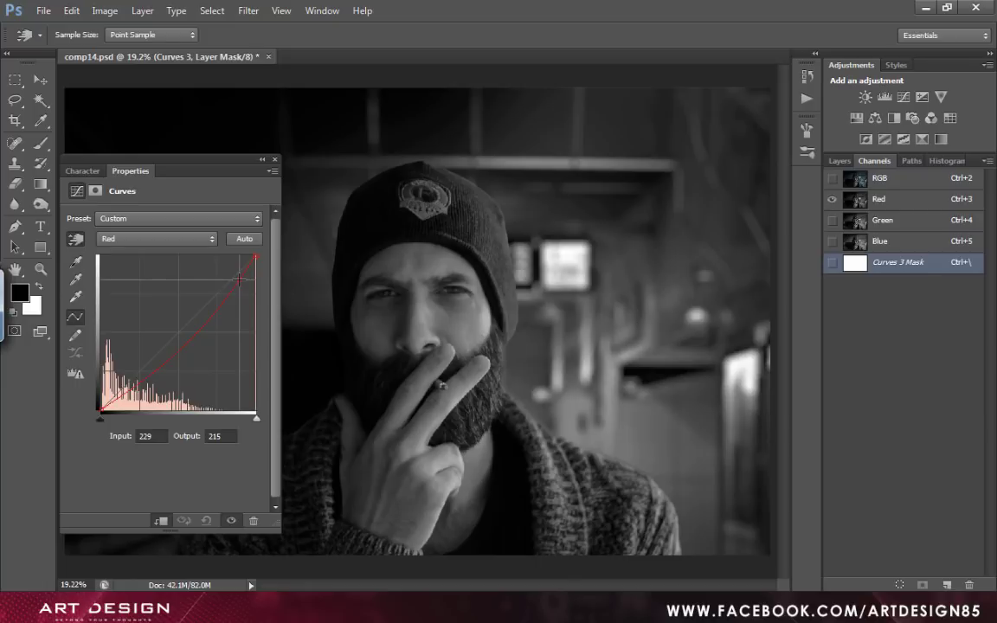
{"action": "left_click_drag", "start_coordinate": [239, 278], "coordinate": [241, 280]}
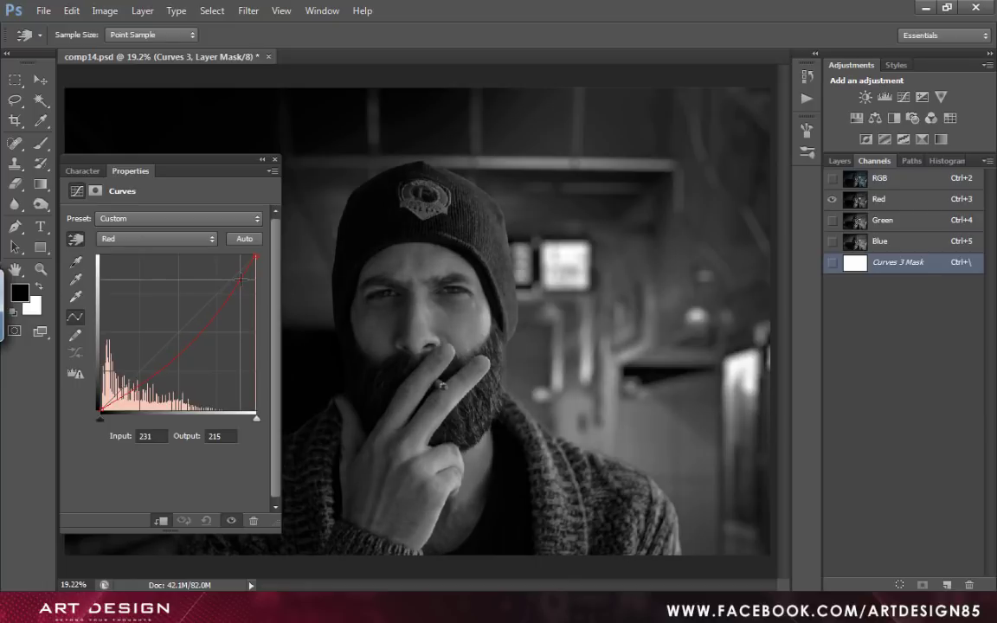
{"action": "left_click_drag", "start_coordinate": [242, 279], "coordinate": [243, 279]}
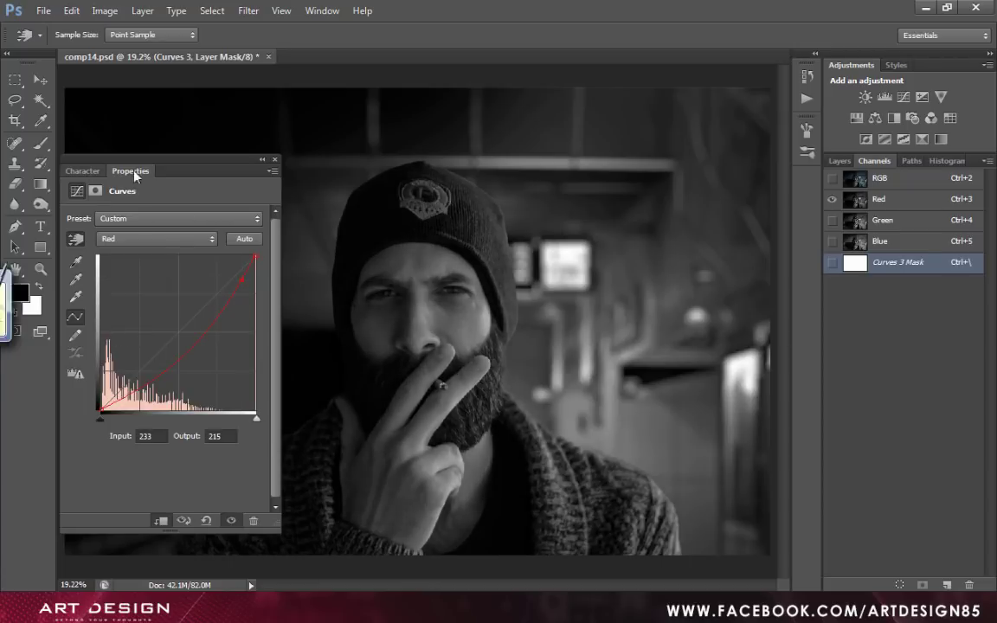
View only the Green channel, switch Curves 3 to Green, and darken the tone sampled on the nose to input 60, output 53
{"action": "left_click", "coordinate": [833, 219]}
{"action": "left_click", "coordinate": [879, 220]}
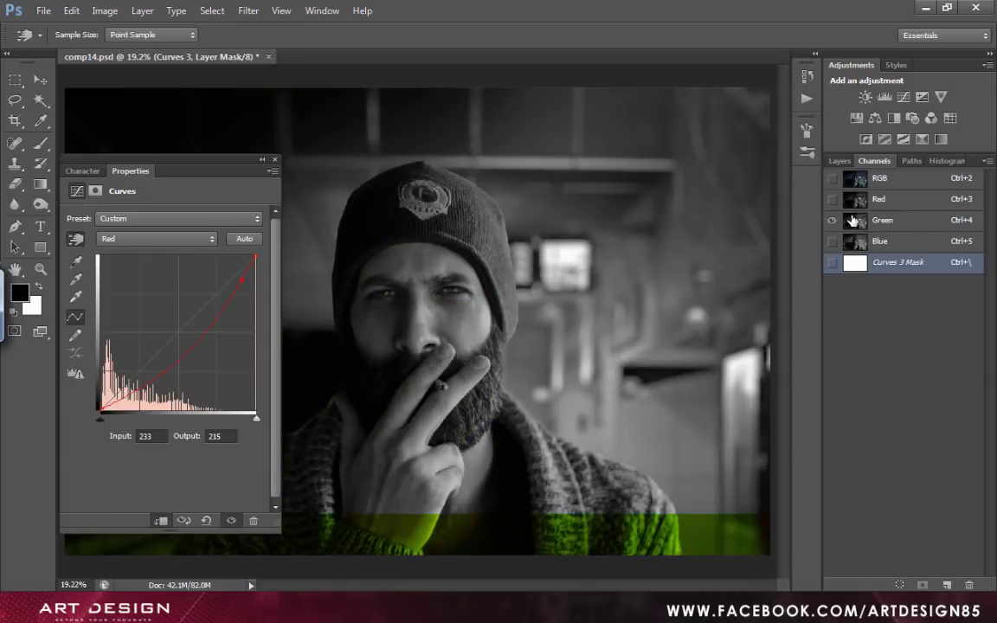
{"action": "left_click", "coordinate": [110, 235]}
{"action": "left_click", "coordinate": [122, 275]}
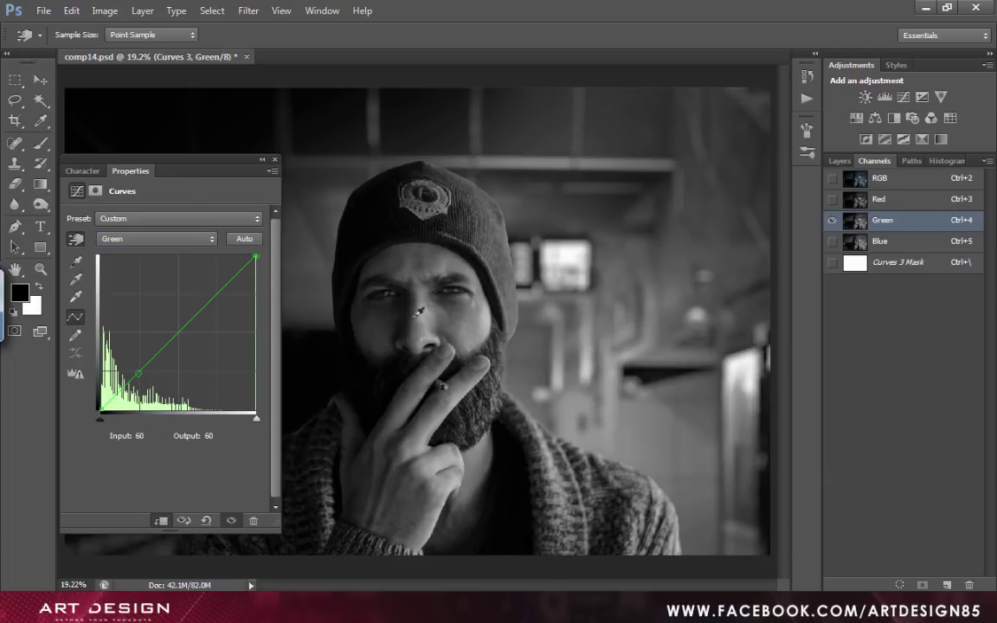
{"action": "left_click_drag", "start_coordinate": [418, 311], "coordinate": [418, 322]}
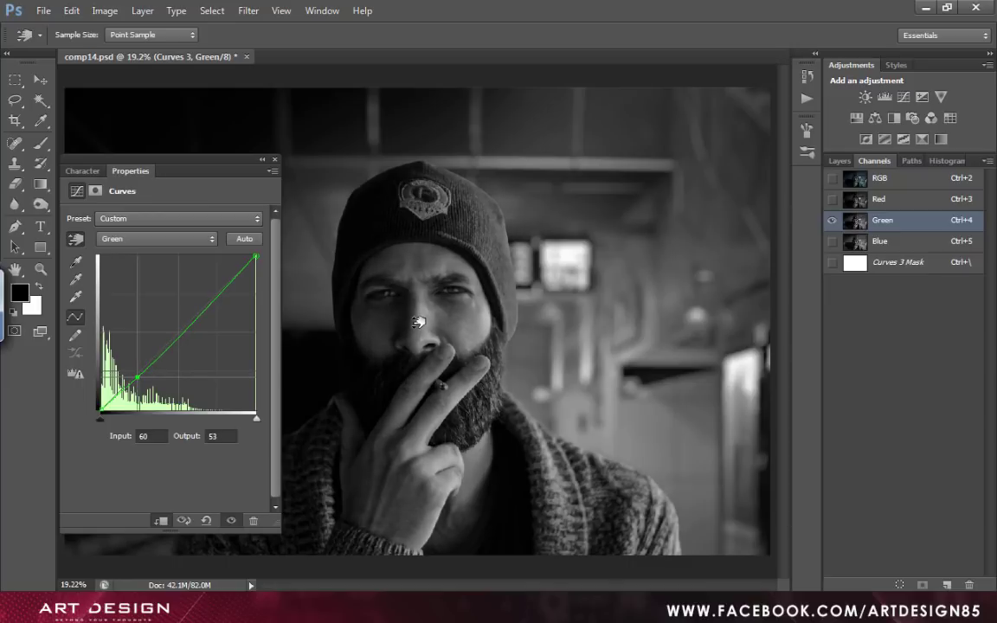
Show the full RGB composite, return to the layer stack and activate the Move tool
{"action": "left_click", "coordinate": [832, 179]}
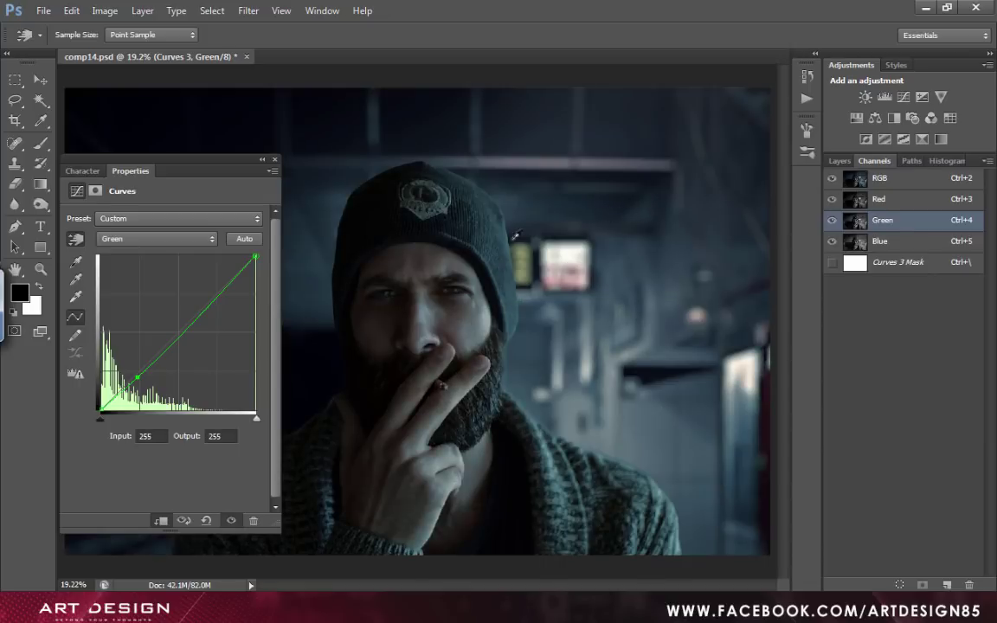
{"action": "left_click", "coordinate": [839, 162]}
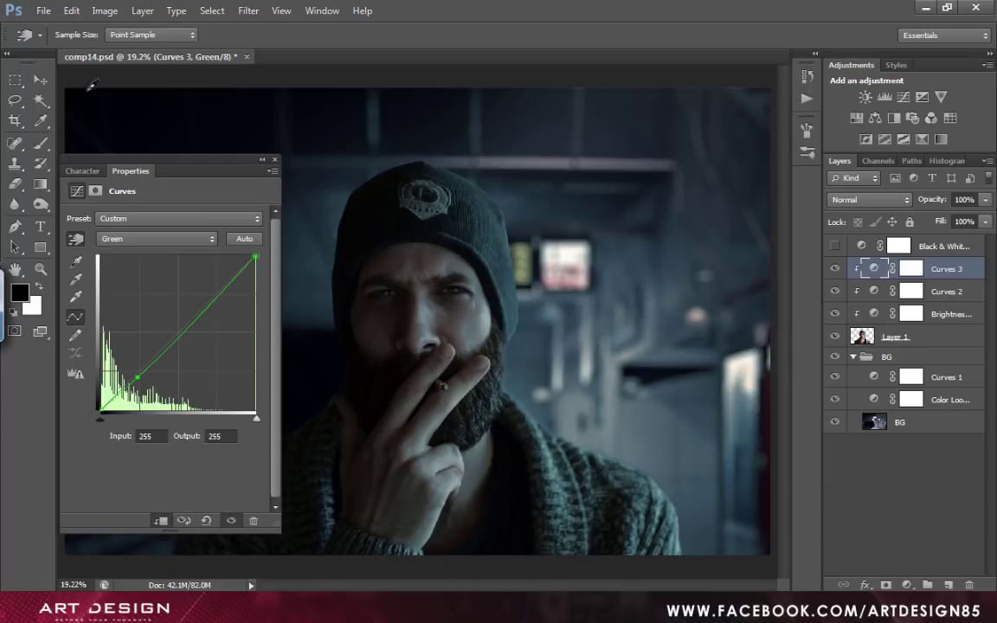
{"action": "left_click", "coordinate": [41, 80]}
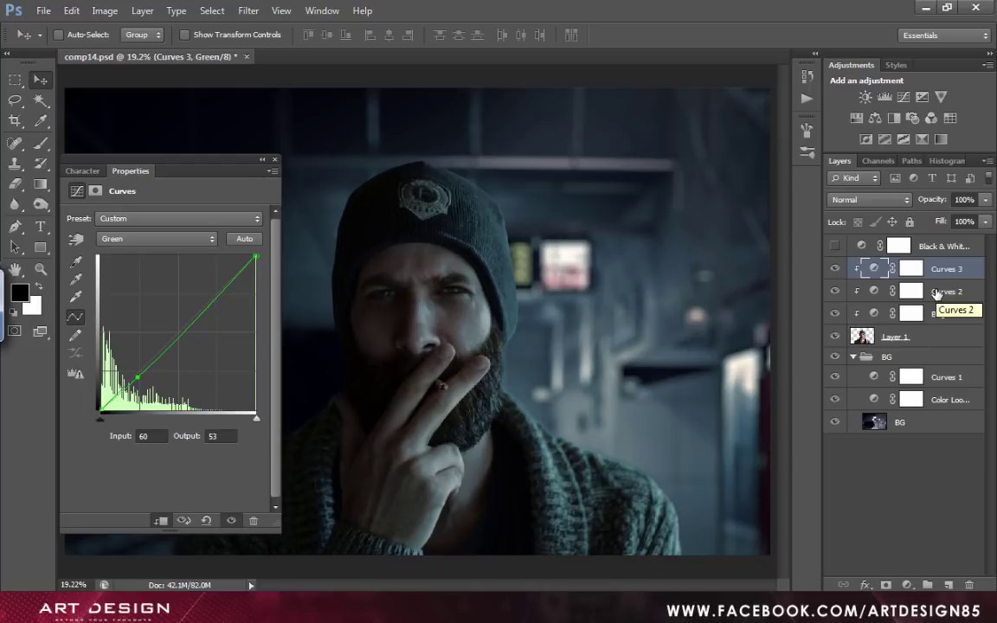
Add a new layer above Curves 3, fill it with 50% Gray and set its blend mode to Luminosity
{"action": "left_click", "coordinate": [949, 586]}
{"action": "left_click", "coordinate": [52, 12]}
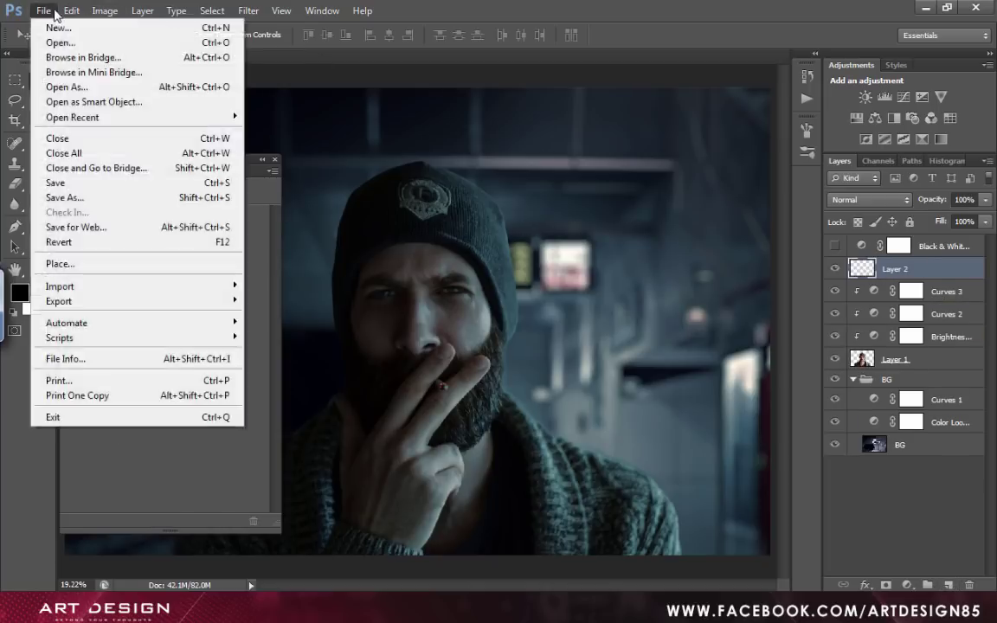
{"action": "left_click", "coordinate": [82, 11]}
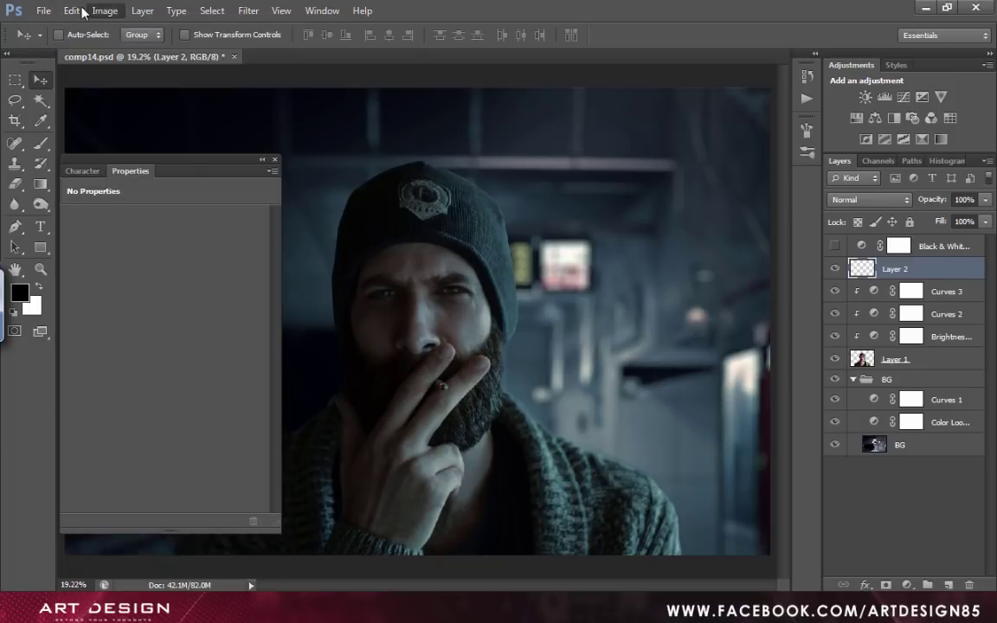
{"action": "left_click", "coordinate": [84, 10]}
{"action": "left_click", "coordinate": [149, 231]}
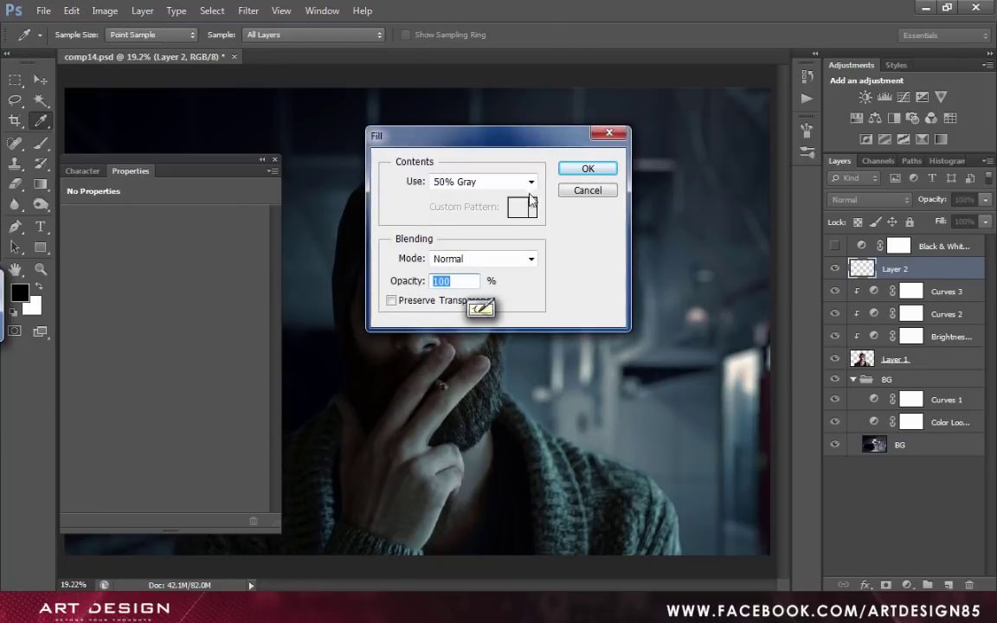
{"action": "left_click", "coordinate": [586, 169]}
{"action": "key", "text": "v"}
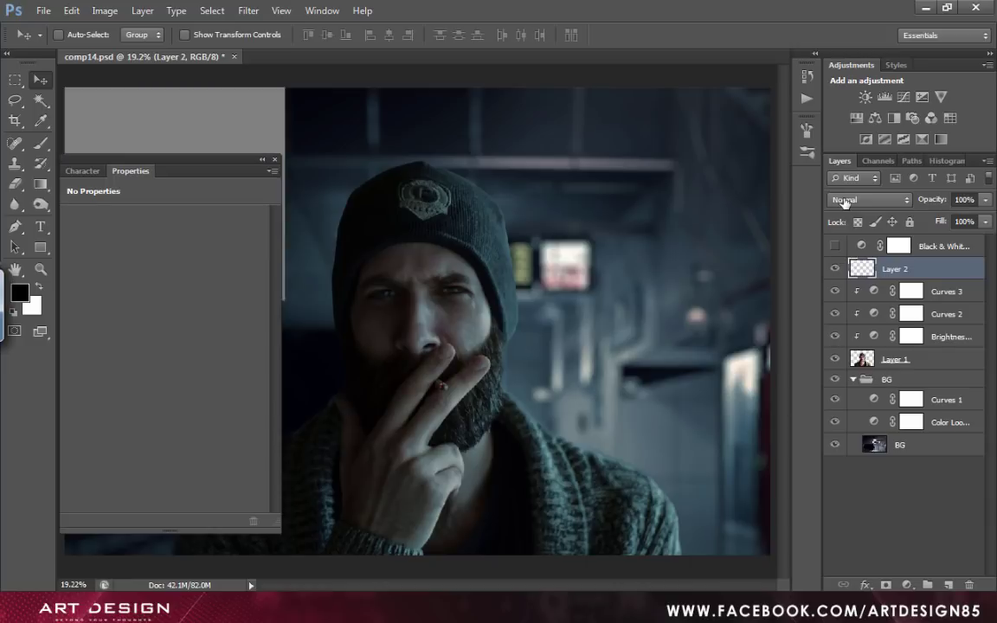
{"action": "left_click", "coordinate": [844, 200]}
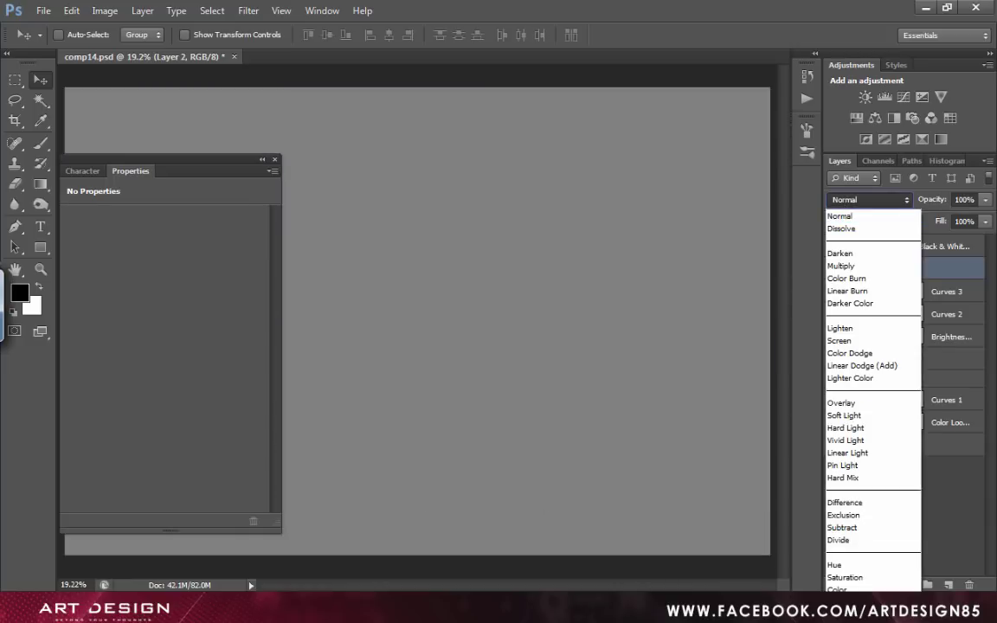
{"action": "left_click", "coordinate": [845, 601]}
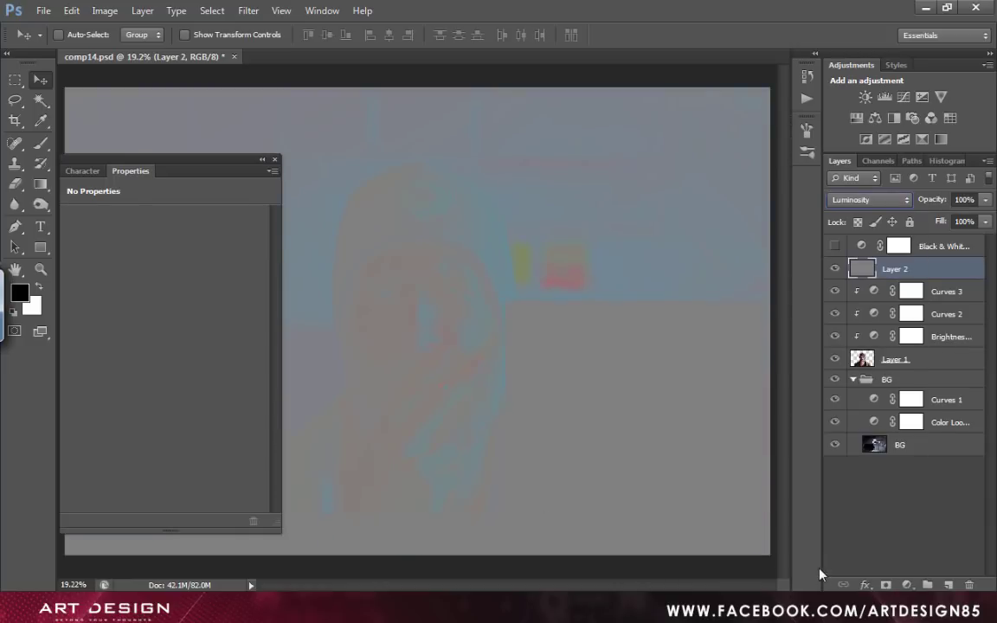
Add a Hue/Saturation adjustment with Saturation +100 above the gray layer and group the two together
{"action": "left_click", "coordinate": [906, 585]}
{"action": "left_click", "coordinate": [900, 395]}
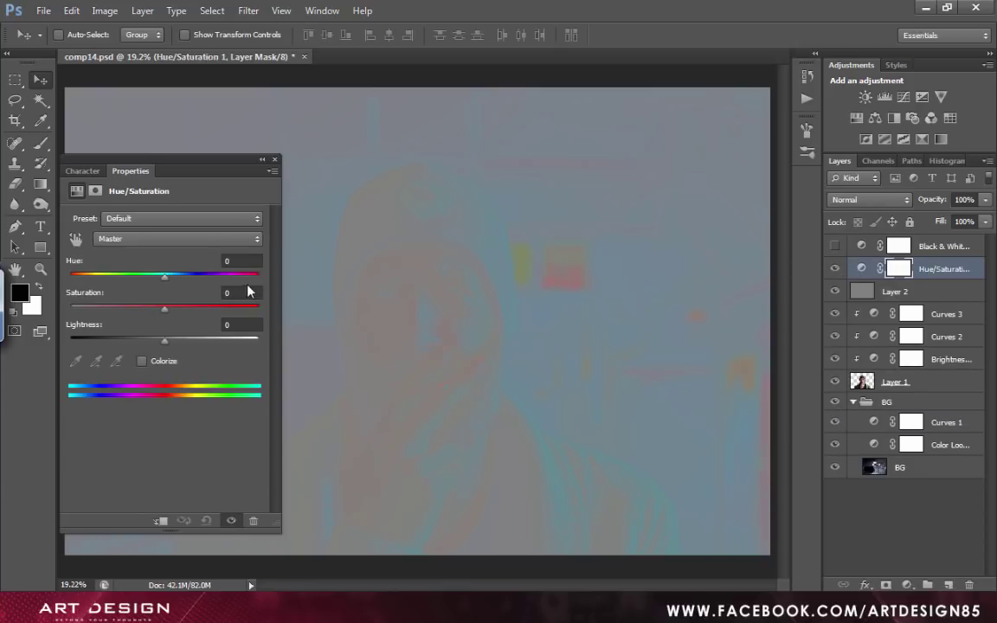
{"action": "left_click_drag", "start_coordinate": [164, 309], "coordinate": [267, 316]}
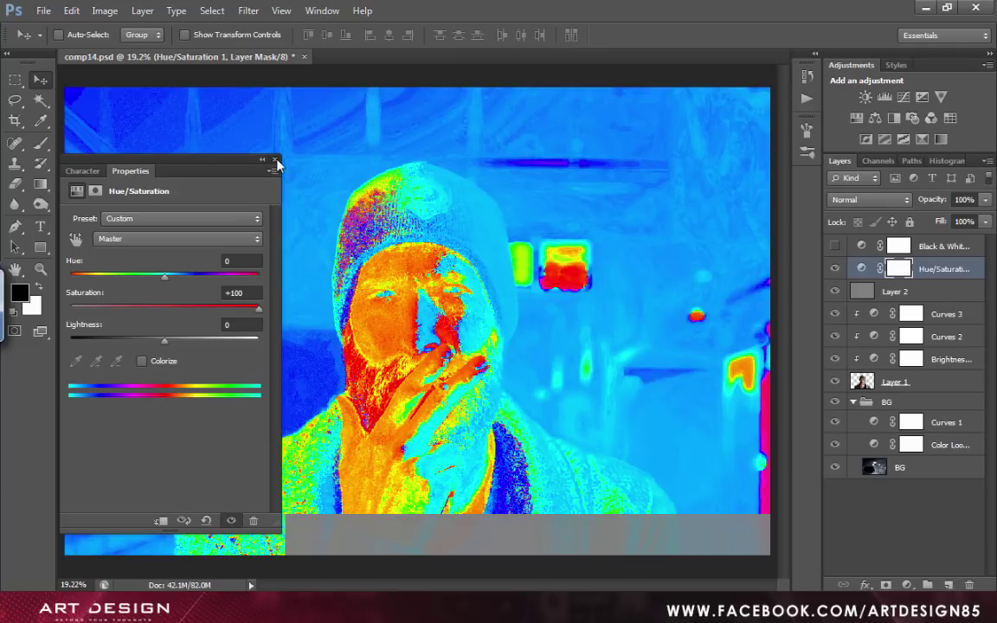
{"action": "left_click", "coordinate": [275, 161]}
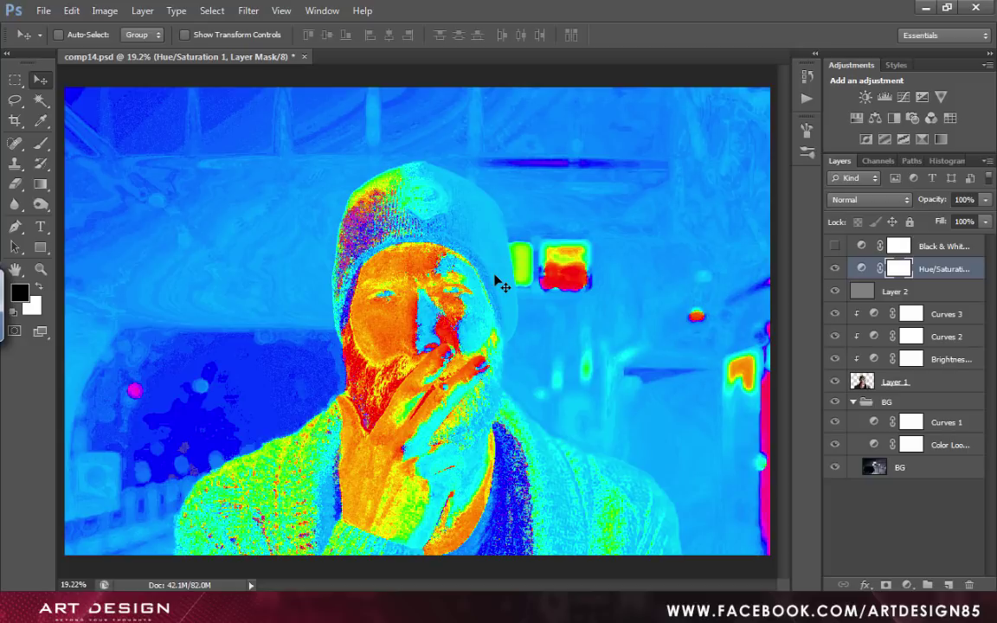
{"action": "left_click", "coordinate": [958, 291]}
{"action": "key", "text": "ctrl+g"}
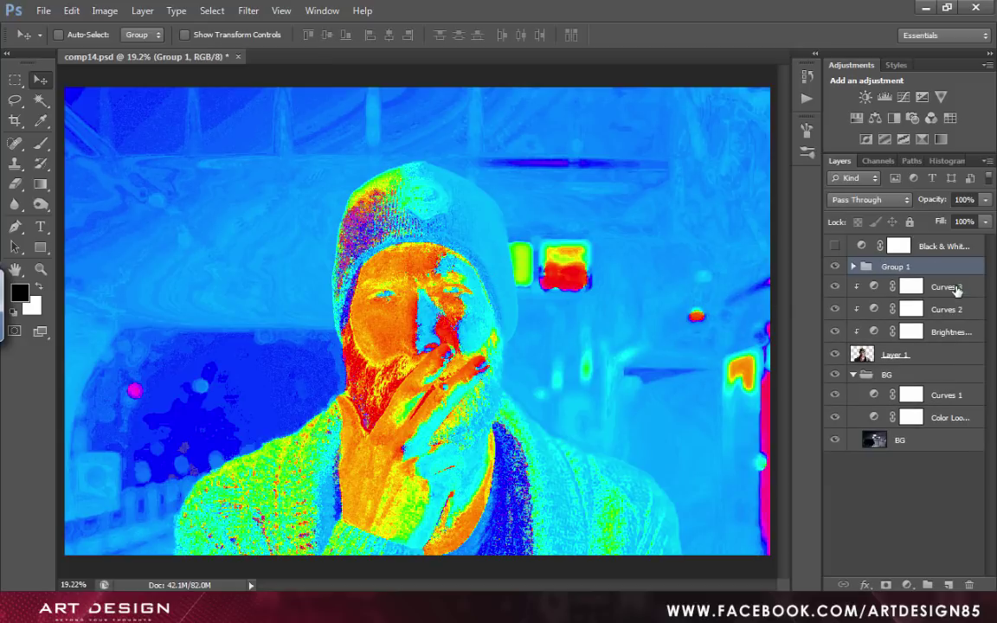
Add a Selective Color adjustment directly above Layer 1, clipped to it
{"action": "left_click", "coordinate": [861, 355]}
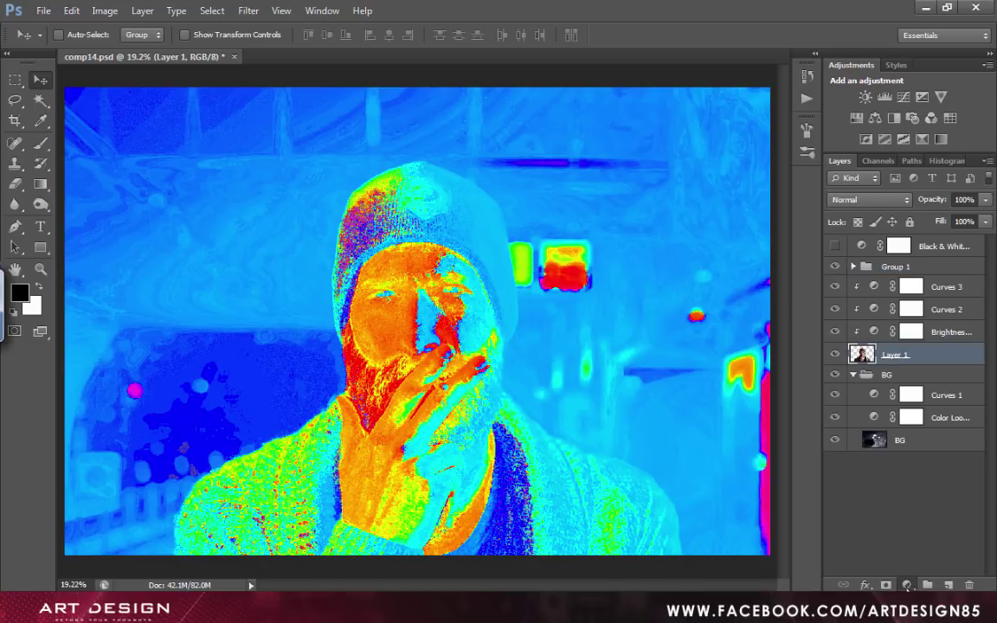
{"action": "left_click", "coordinate": [907, 585]}
{"action": "left_click", "coordinate": [897, 576]}
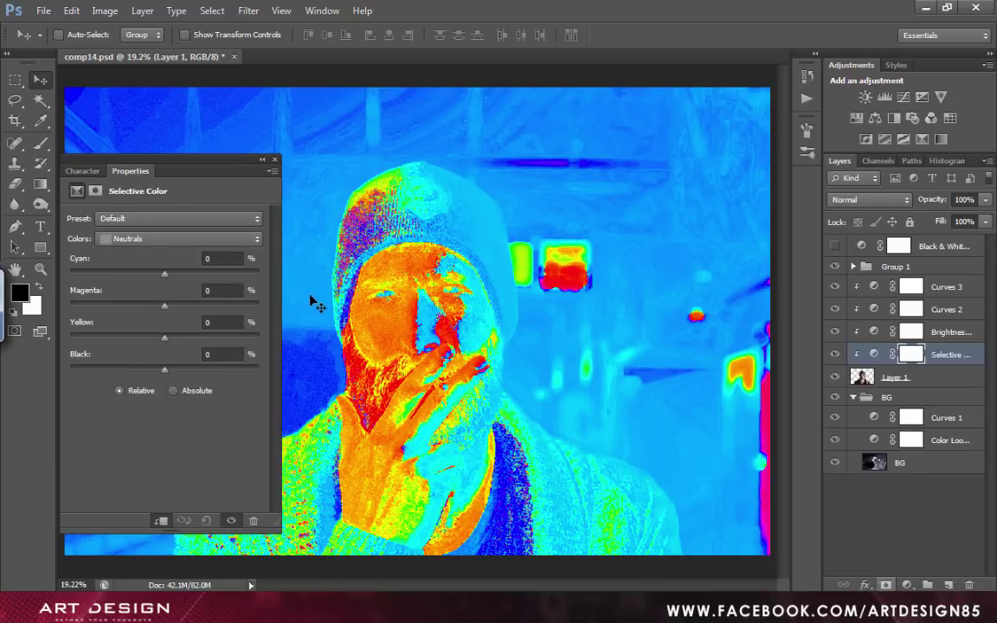
Set the Selective Color adjustment's Neutrals to Cyan +10, Magenta +8 and Black -2, then close its properties
{"action": "left_click", "coordinate": [134, 246]}
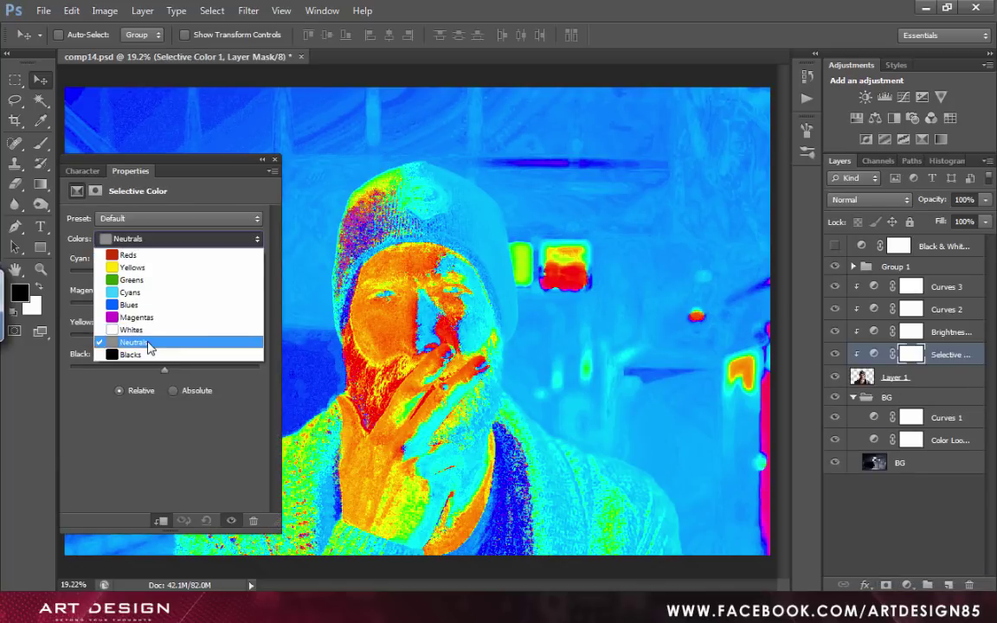
{"action": "left_click", "coordinate": [145, 316]}
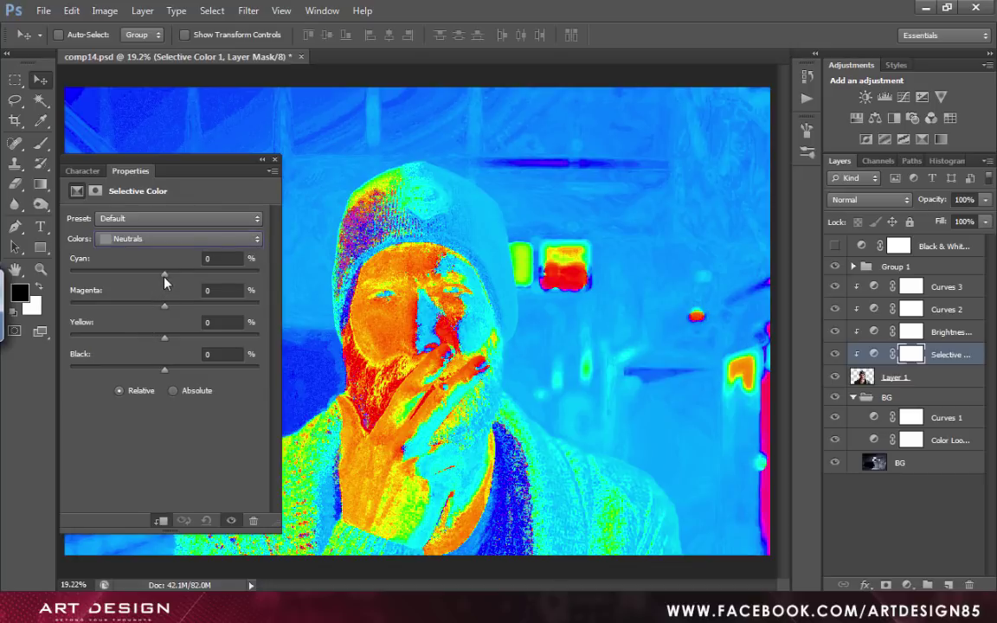
{"action": "left_click_drag", "start_coordinate": [162, 277], "coordinate": [176, 283]}
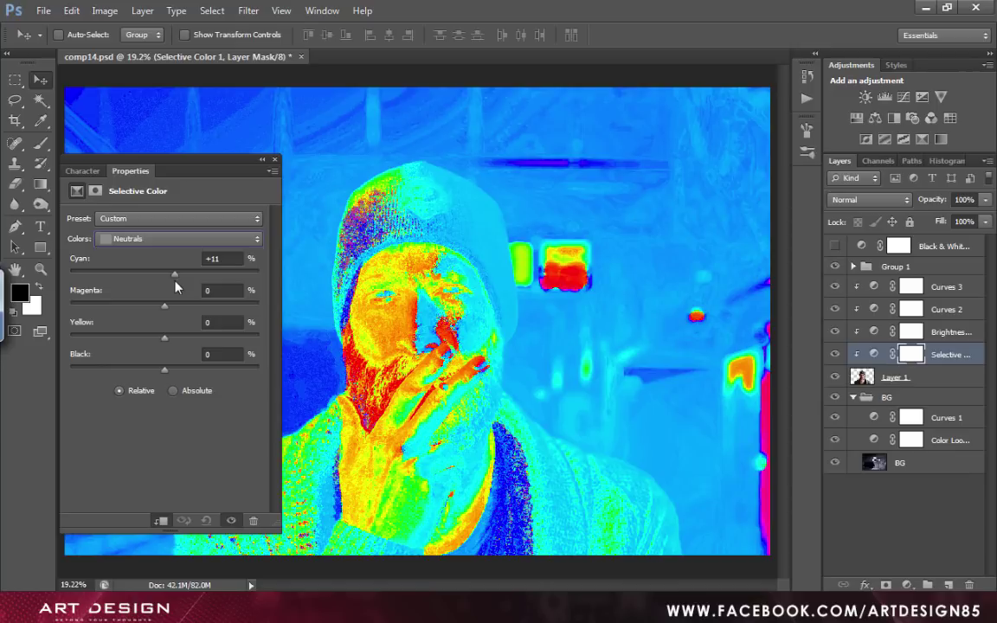
{"action": "left_click", "coordinate": [221, 257]}
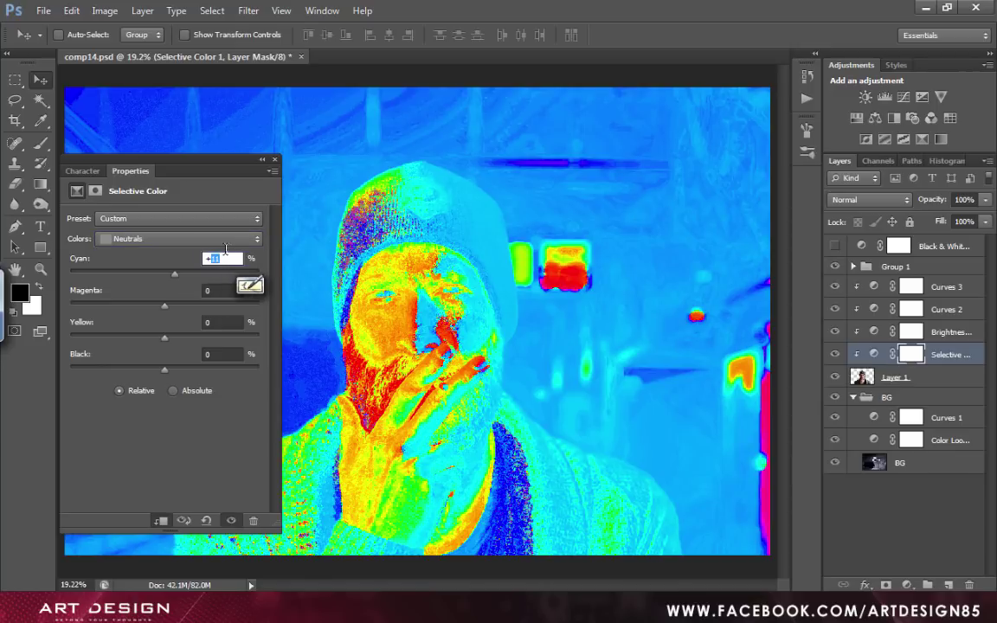
{"action": "type", "text": "+10"}
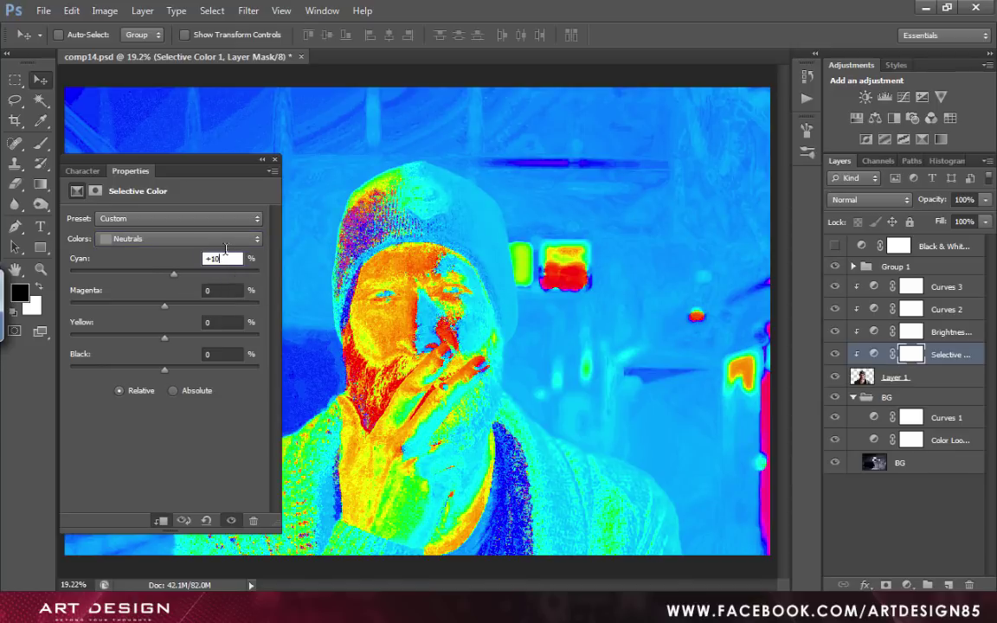
{"action": "key", "text": "Tab"}
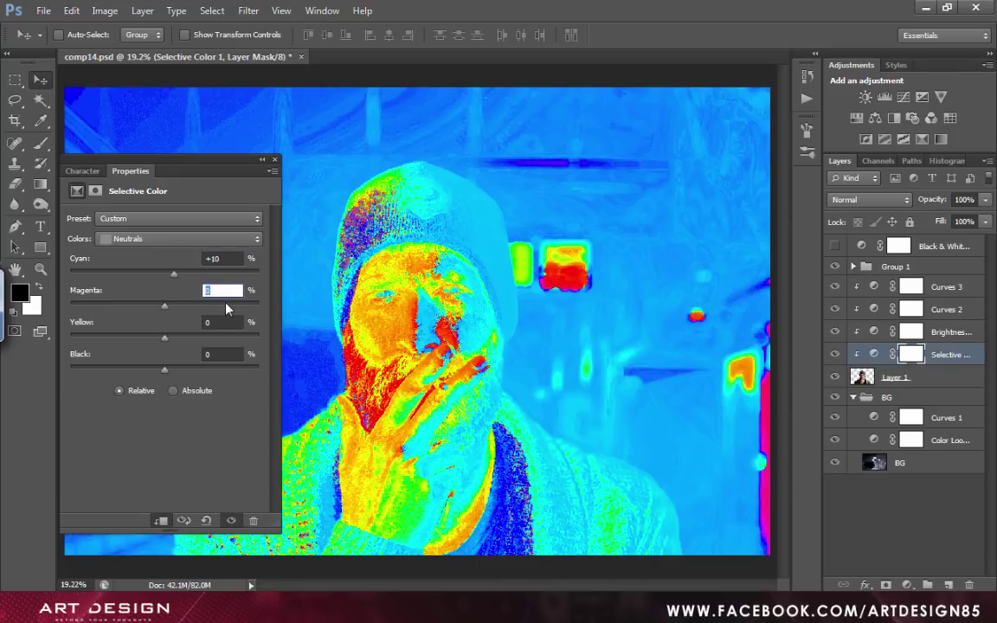
{"action": "type", "text": "8"}
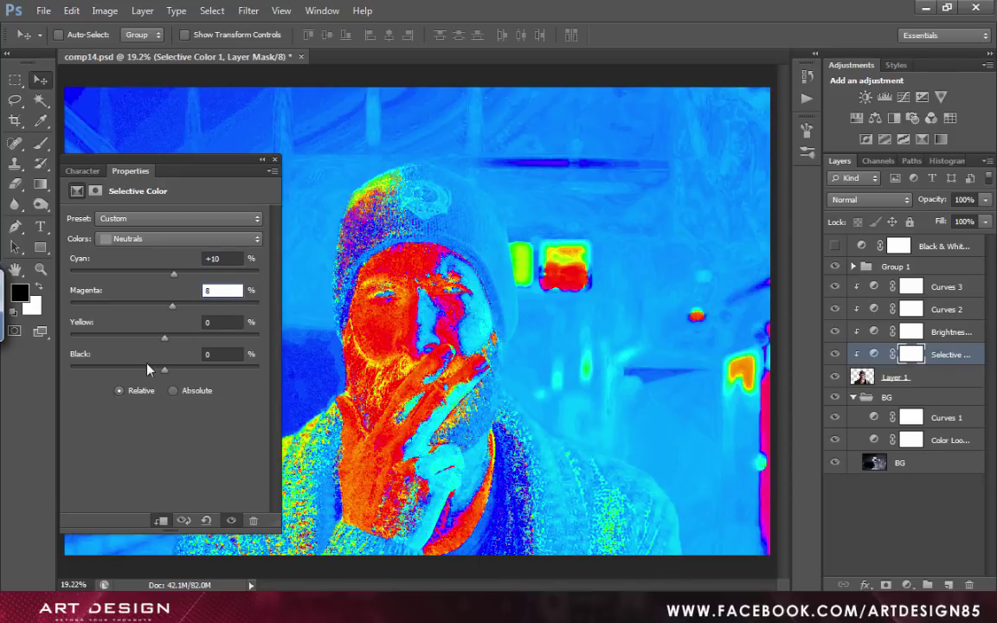
{"action": "left_click", "coordinate": [213, 354]}
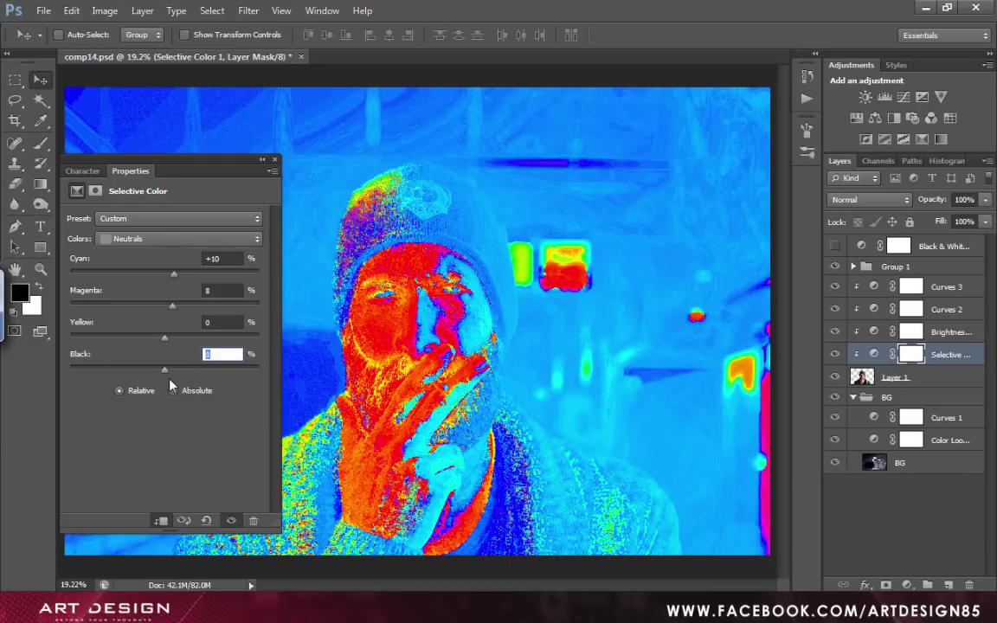
{"action": "type", "text": "-2"}
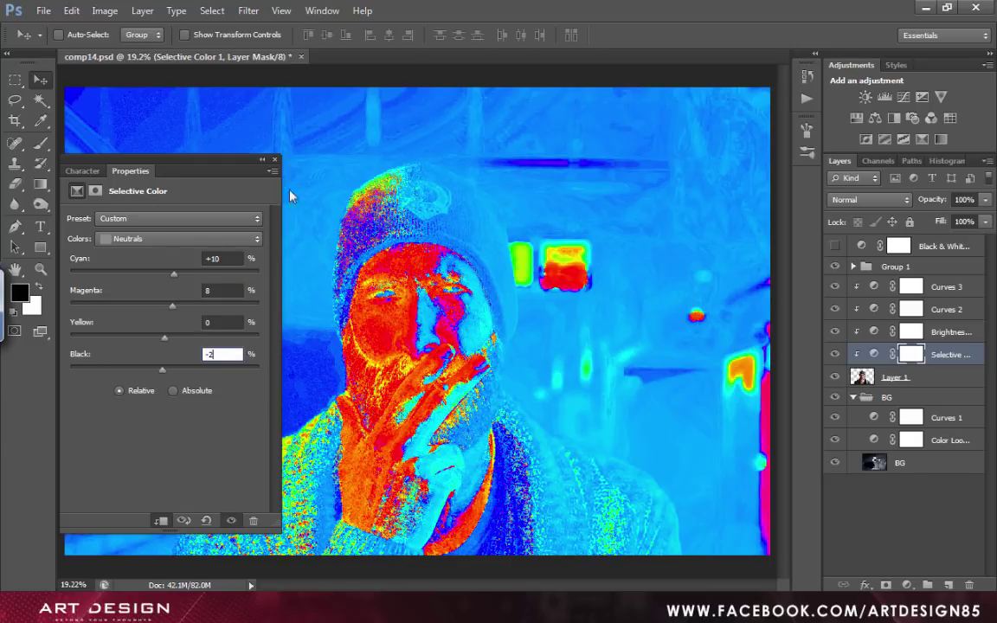
{"action": "left_click", "coordinate": [275, 159]}
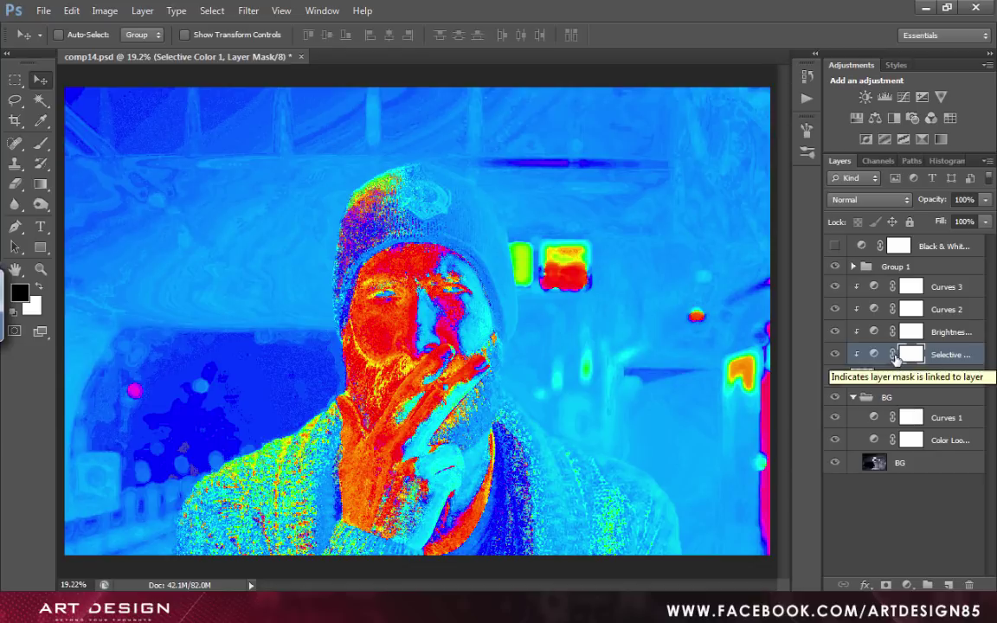
Add a clipped Hue/Saturation adjustment above the Selective Color layer and hide Group 1
{"action": "left_click", "coordinate": [907, 585]}
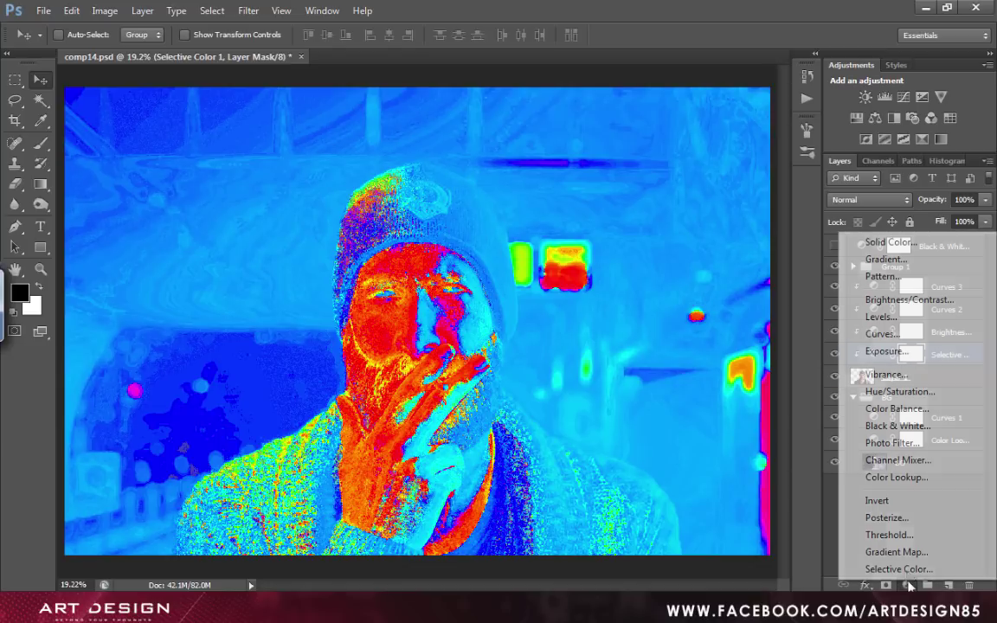
{"action": "left_click", "coordinate": [901, 391]}
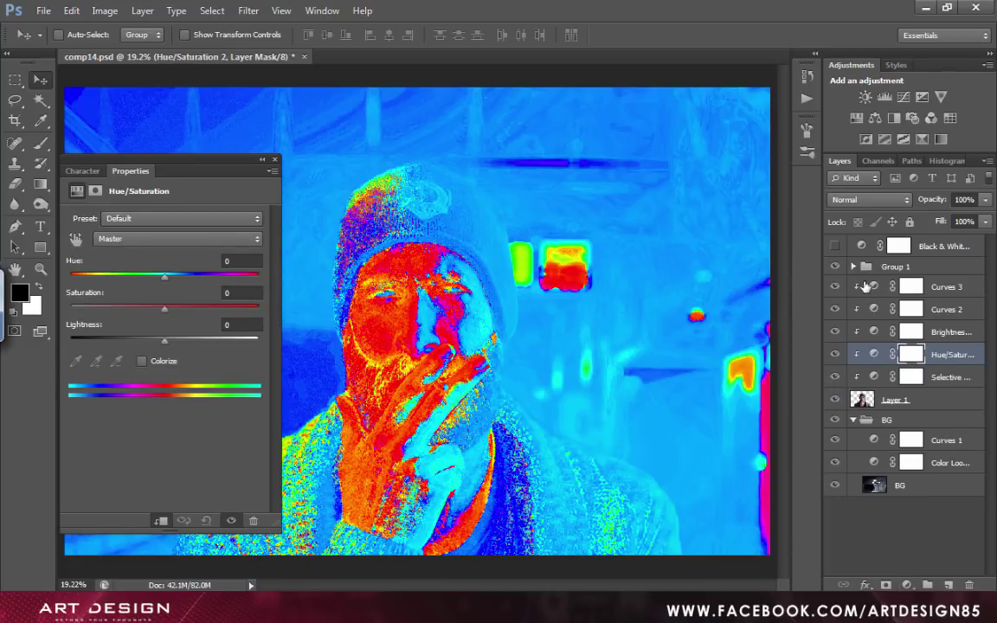
{"action": "left_click", "coordinate": [835, 269]}
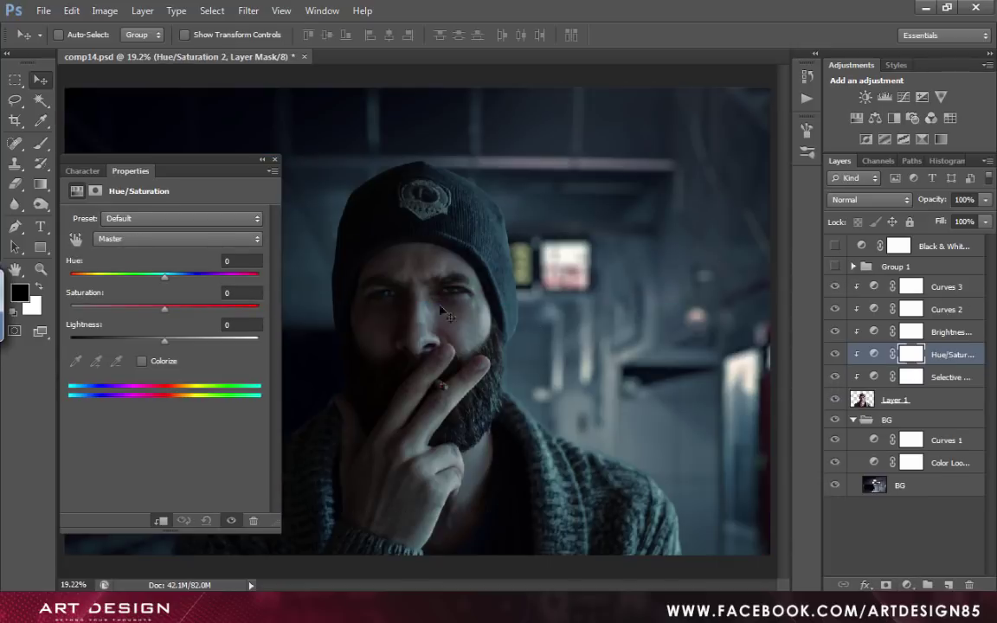
Slightly lower the Saturation of the clipped Hue/Saturation adjustment and close its properties
{"action": "left_click", "coordinate": [237, 292]}
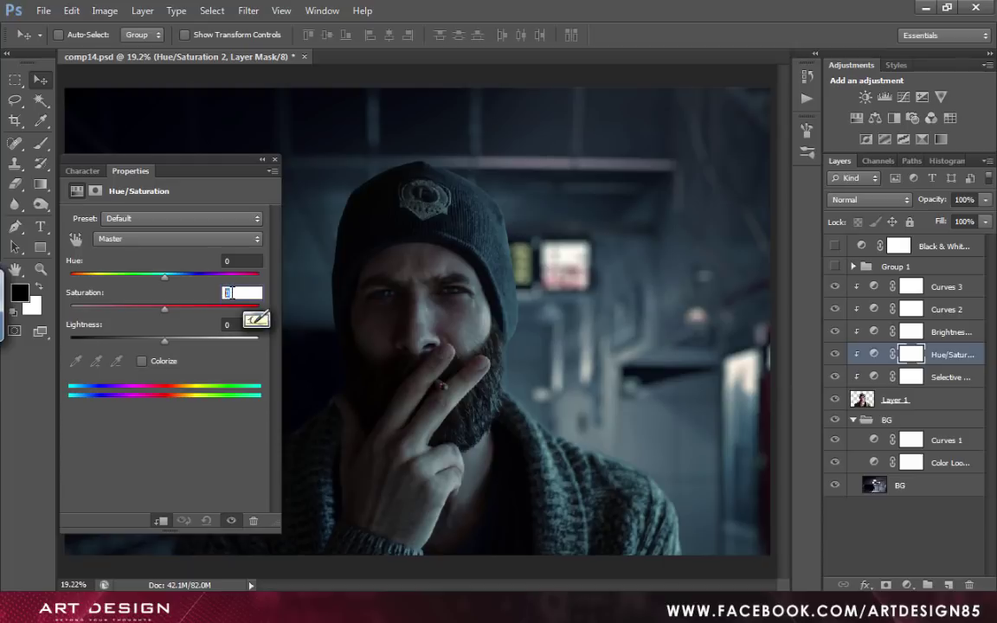
{"action": "type", "text": "-12"}
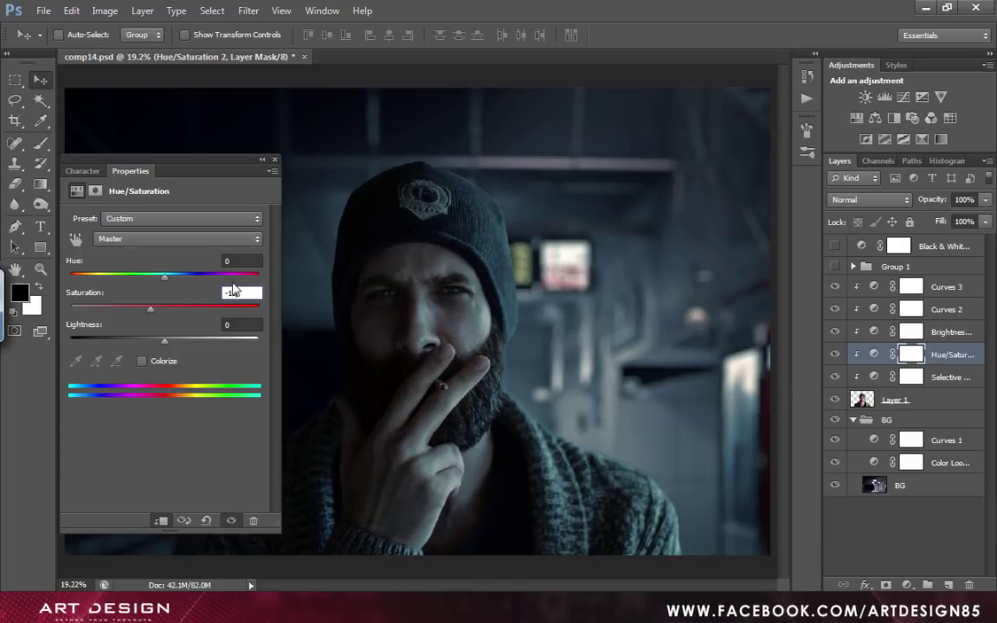
{"action": "left_click", "coordinate": [275, 161]}
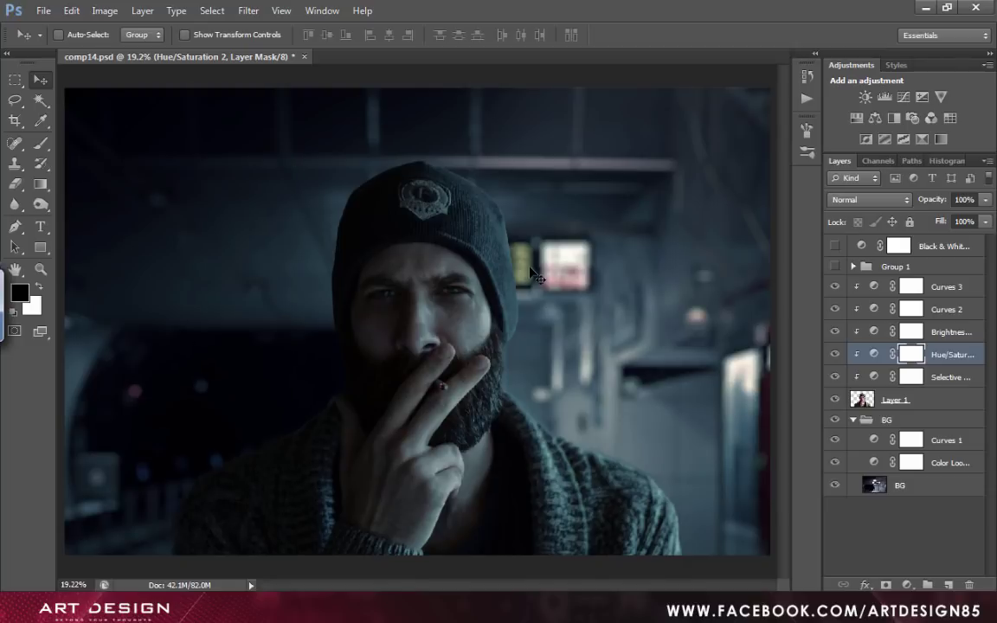
Temporarily show the Black & White check layer to compare the subject's brightness with the background, and hide it again
{"action": "left_click", "coordinate": [835, 248]}
{"action": "left_click", "coordinate": [838, 251]}
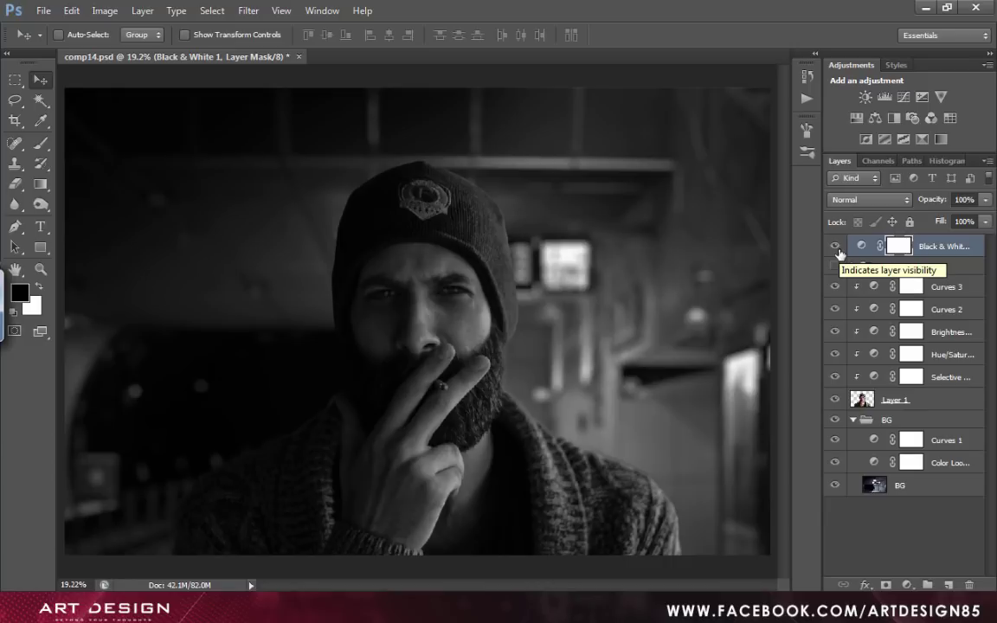
{"action": "left_click", "coordinate": [836, 247]}
Target the Brightness/Contrast 1 layer mask and set up a black brush at 14% opacity
{"action": "left_click", "coordinate": [952, 331]}
{"action": "key", "text": "z"}
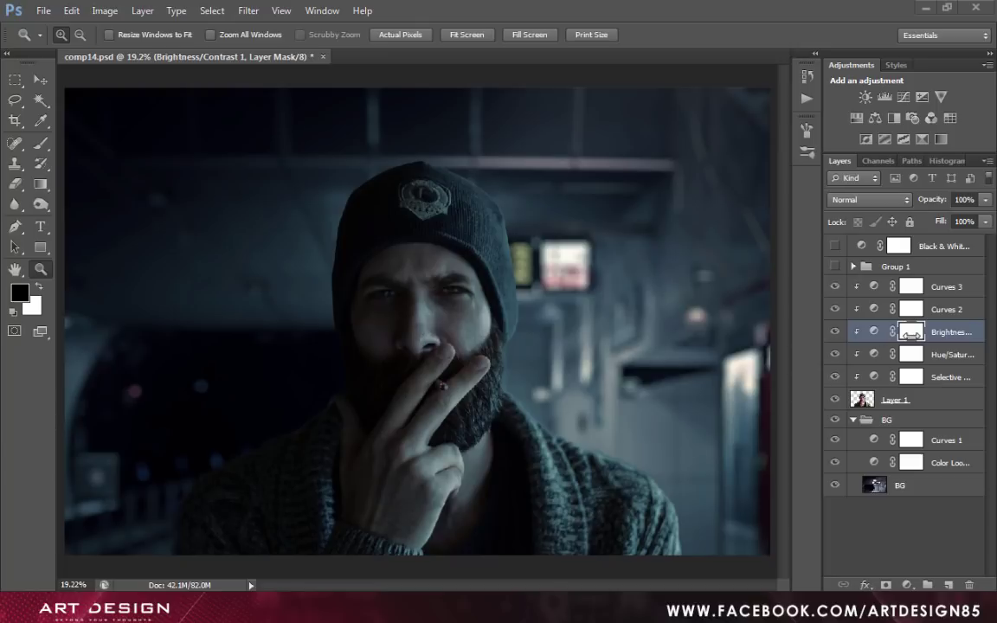
{"action": "left_click", "coordinate": [41, 143]}
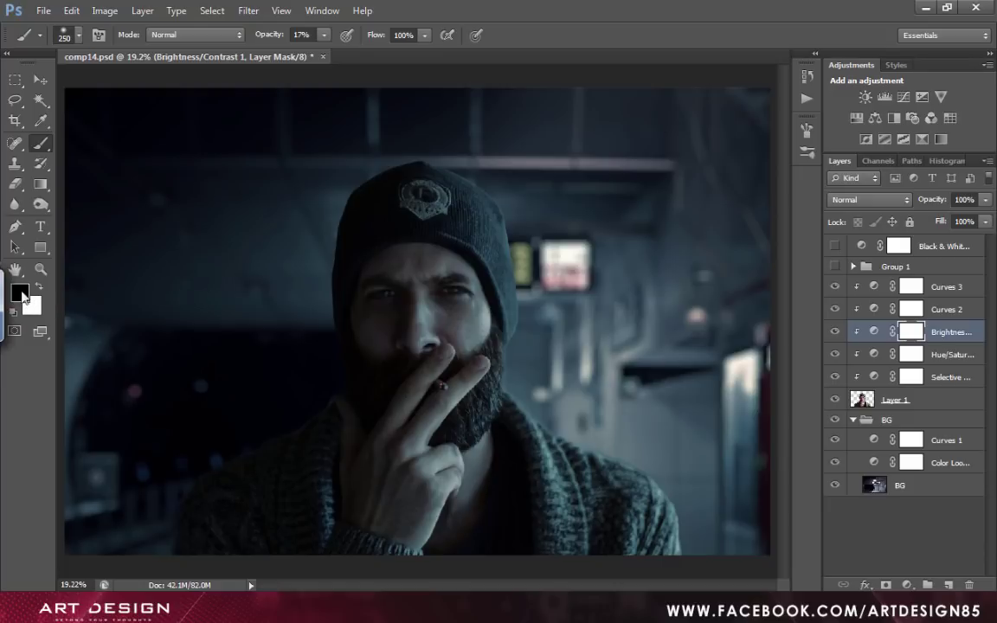
{"action": "left_click", "coordinate": [324, 34]}
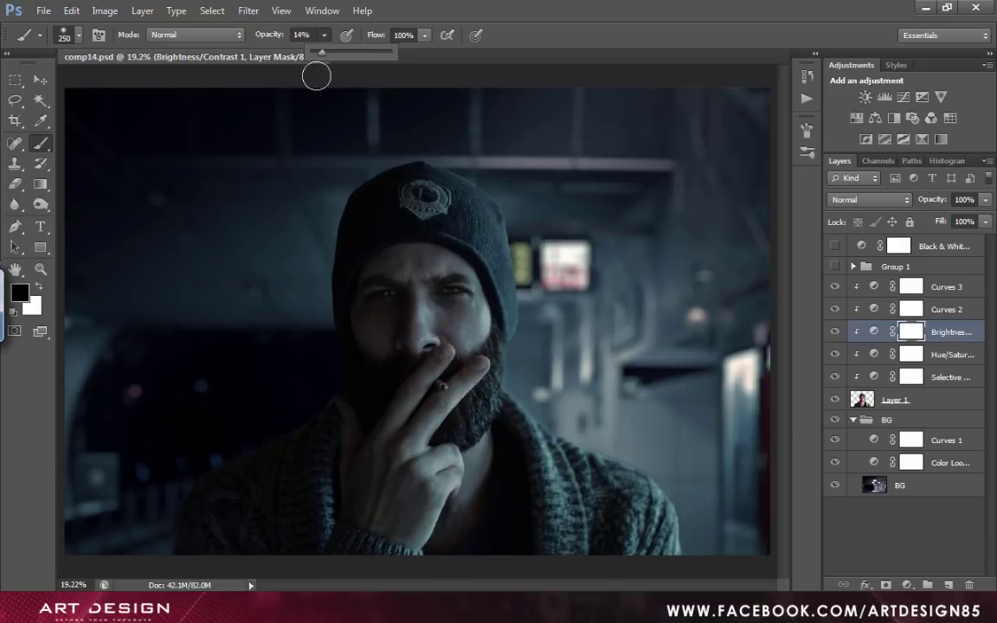
{"action": "left_click_drag", "start_coordinate": [322, 52], "coordinate": [324, 52]}
{"action": "left_click", "coordinate": [809, 310]}
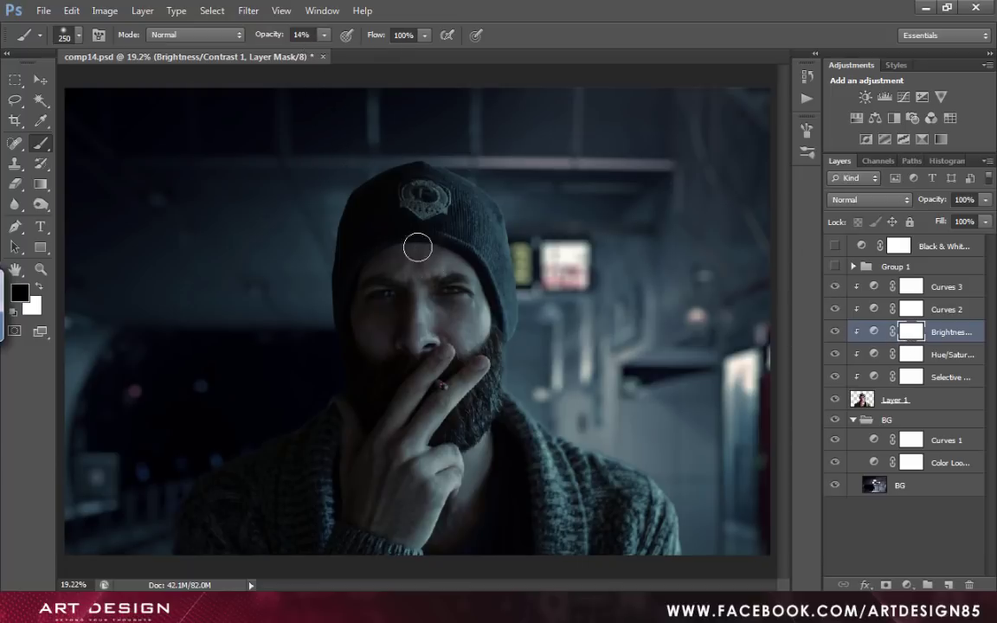
Paint on the Brightness/Contrast mask down the nose and center of the face, varying the brush size up to 300
{"action": "left_click_drag", "start_coordinate": [420, 289], "coordinate": [417, 322]}
{"action": "key", "text": "bracketleft"}
{"action": "key", "text": "bracketleft"}
{"action": "key", "text": "bracketleft"}
{"action": "key", "text": "bracketleft"}
{"action": "key", "text": "bracketleft"}
{"action": "key", "text": "bracketleft"}
{"action": "key", "text": "bracketright"}
{"action": "key", "text": "bracketright"}
{"action": "key", "text": "bracketleft"}
{"action": "key", "text": "bracketleft"}
{"action": "key", "text": "bracketleft"}
{"action": "key", "text": "bracketright"}
{"action": "key", "text": "bracketright"}
{"action": "key", "text": "bracketright"}
{"action": "key", "text": "bracketright"}
{"action": "key", "text": "bracketright"}
{"action": "key", "text": "bracketright"}
{"action": "key", "text": "bracketright"}
{"action": "key", "text": "bracketright"}
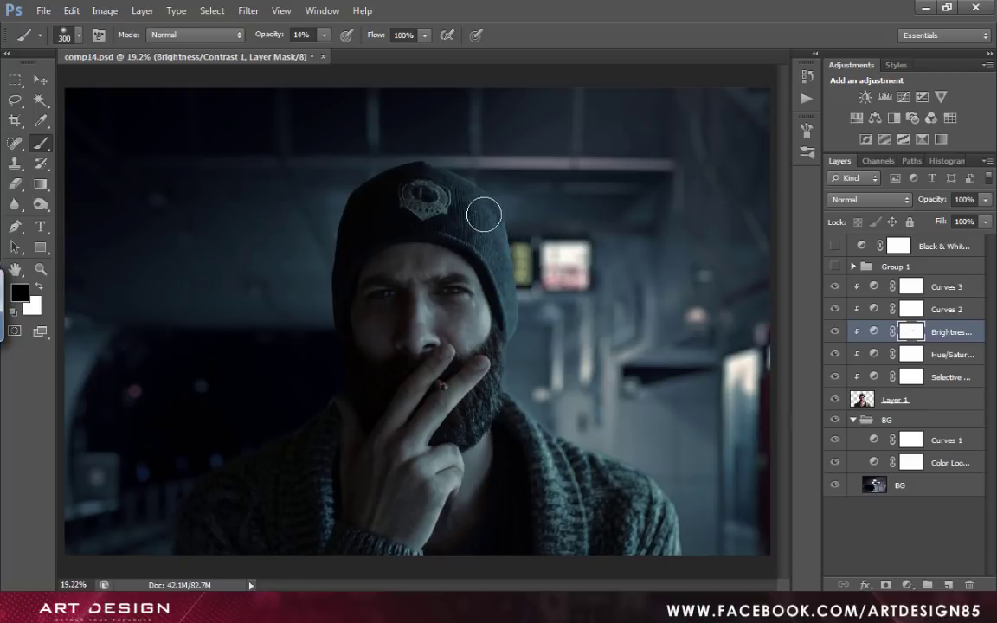
Resize the brush and paint the Brightness/Contrast mask across the hand and lower neck area
{"action": "key", "text": "bracketleft"}
{"action": "key", "text": "bracketleft"}
{"action": "key", "text": "bracketleft"}
{"action": "key", "text": "bracketleft"}
{"action": "key", "text": "bracketleft"}
{"action": "key", "text": "bracketleft"}
{"action": "key", "text": "bracketleft"}
{"action": "key", "text": "bracketright"}
{"action": "key", "text": "bracketright"}
{"action": "key", "text": "bracketleft"}
{"action": "key", "text": "bracketleft"}
{"action": "key", "text": "bracketleft"}
{"action": "key", "text": "bracketleft"}
{"action": "key", "text": "bracketright"}
{"action": "key", "text": "bracketright"}
{"action": "key", "text": "bracketright"}
{"action": "key", "text": "bracketright"}
{"action": "mouse_move", "coordinate": [448, 489]}
{"action": "left_mouse_down"}
{"action": "mouse_move", "coordinate": [396, 463]}
{"action": "mouse_move", "coordinate": [339, 499]}
{"action": "mouse_move", "coordinate": [352, 495]}
{"action": "mouse_move", "coordinate": [326, 489]}
{"action": "left_mouse_up"}
Paint the Brightness/Contrast 1 mask across the forehead and front of the beanie, varying the brush size and ending at 80
{"action": "key", "text": "bracketleft"}
{"action": "key", "text": "bracketright"}
{"action": "key", "text": "bracketright"}
{"action": "key", "text": "bracketright"}
{"action": "left_click_drag", "start_coordinate": [405, 275], "coordinate": [430, 221]}
{"action": "key", "text": "bracketleft"}
{"action": "key", "text": "bracketleft"}
{"action": "key", "text": "bracketleft"}
{"action": "key", "text": "bracketleft"}
{"action": "key", "text": "bracketleft"}
{"action": "key", "text": "bracketright"}
{"action": "key", "text": "bracketright"}
{"action": "key", "text": "bracketright"}
{"action": "key", "text": "bracketright"}
{"action": "key", "text": "bracketright"}
{"action": "key", "text": "bracketright"}
{"action": "key", "text": "bracketright"}
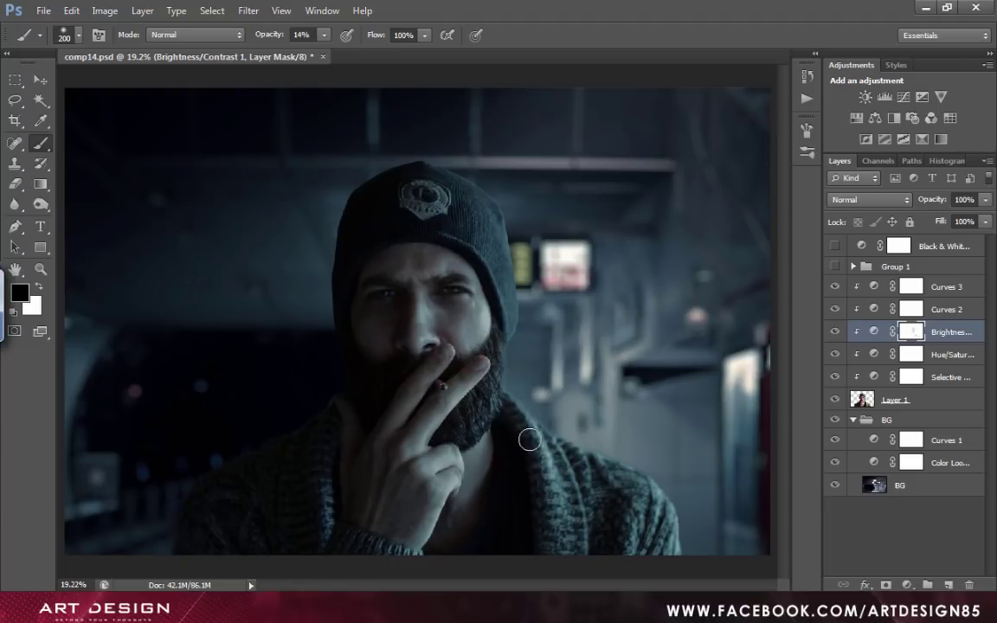
{"action": "key", "text": "bracketleft"}
{"action": "key", "text": "bracketleft"}
{"action": "key", "text": "bracketleft"}
{"action": "key", "text": "bracketleft"}
{"action": "key", "text": "bracketleft"}
{"action": "key", "text": "bracketleft"}
Target the Curves 2 layer mask, briefly toggle its visibility, and set the brush to 9% opacity and size 250
{"action": "left_click", "coordinate": [909, 310]}
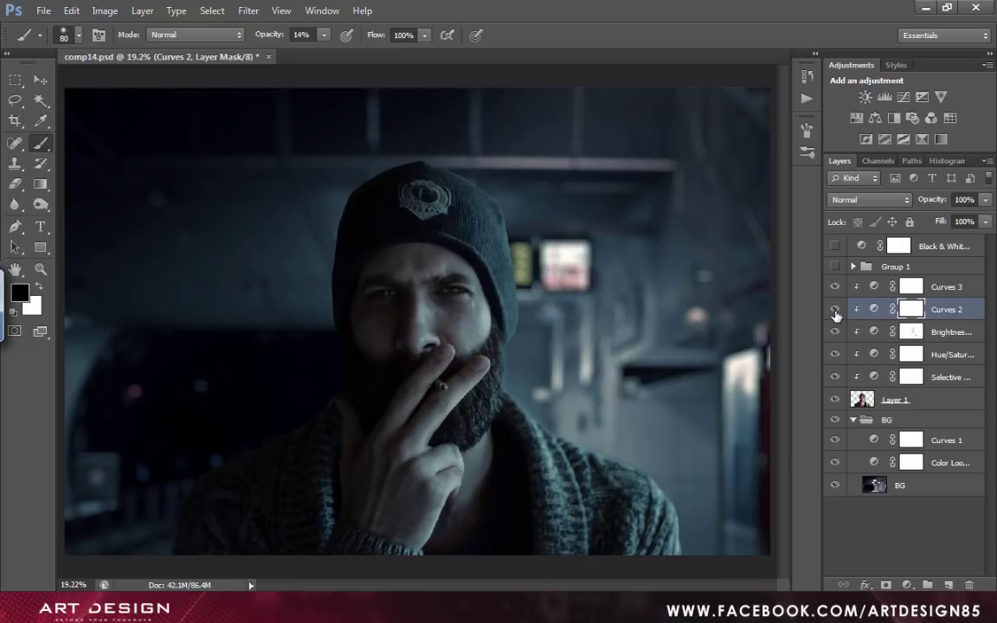
{"action": "left_click", "coordinate": [836, 310]}
{"action": "left_click", "coordinate": [835, 309]}
{"action": "left_click", "coordinate": [324, 35]}
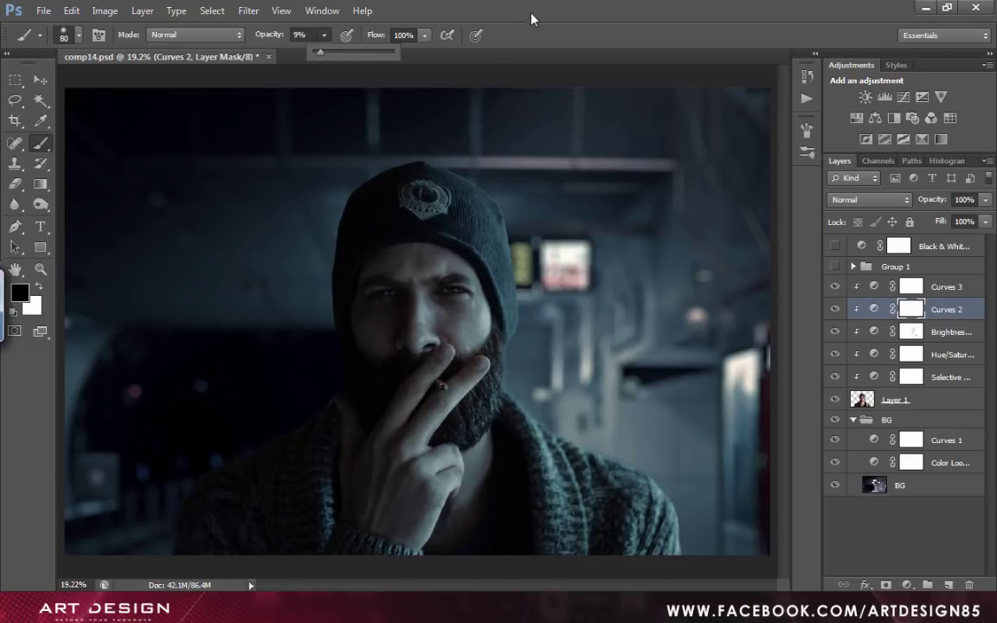
{"action": "left_click", "coordinate": [478, 11]}
{"action": "key", "text": "bracketright"}
{"action": "key", "text": "bracketright"}
{"action": "key", "text": "bracketright"}
{"action": "key", "text": "bracketright"}
{"action": "key", "text": "bracketright"}
{"action": "key", "text": "bracketright"}
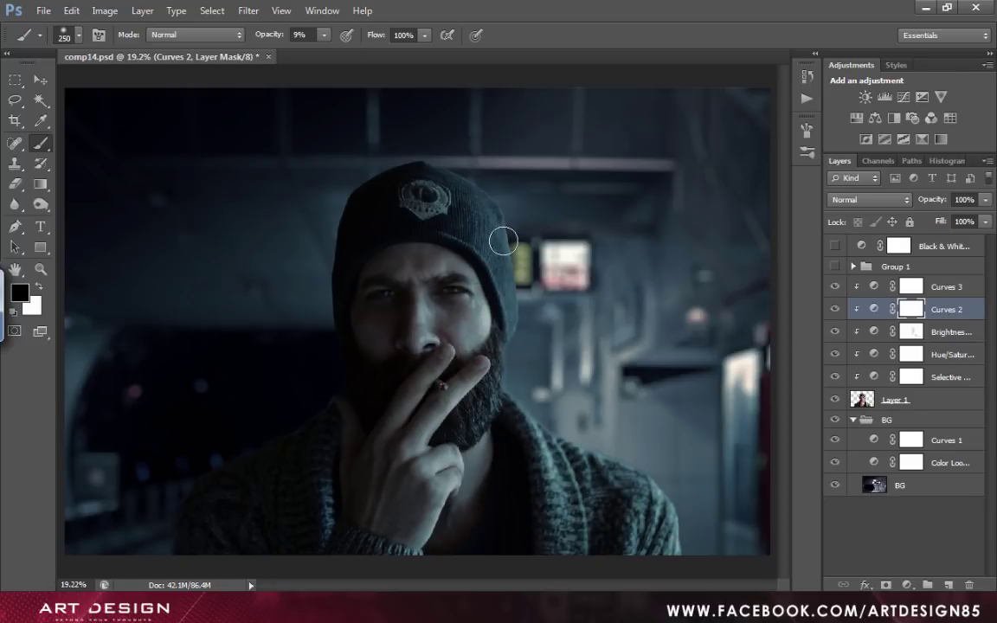
Paint the Curves 2 mask over the fingers and up toward the nose and cheek, reducing the brush size between strokes
{"action": "key", "text": "bracketleft"}
{"action": "key", "text": "bracketleft"}
{"action": "left_click_drag", "start_coordinate": [418, 406], "coordinate": [402, 419]}
{"action": "key", "text": "bracketleft"}
{"action": "key", "text": "bracketleft"}
{"action": "key", "text": "bracketleft"}
{"action": "mouse_move", "coordinate": [417, 396]}
{"action": "left_mouse_down"}
{"action": "mouse_move", "coordinate": [428, 435]}
{"action": "mouse_move", "coordinate": [490, 362]}
{"action": "mouse_move", "coordinate": [427, 307]}
{"action": "mouse_move", "coordinate": [445, 334]}
{"action": "left_mouse_up"}
Vary the brush size and paint the Curves 2 mask across the back of the hand
{"action": "key", "text": "bracketleft"}
{"action": "key", "text": "bracketright"}
{"action": "key", "text": "bracketright"}
{"action": "key", "text": "bracketright"}
{"action": "key", "text": "bracketright"}
{"action": "key", "text": "bracketright"}
{"action": "key", "text": "bracketright"}
{"action": "key", "text": "bracketright"}
{"action": "key", "text": "bracketleft"}
{"action": "key", "text": "bracketleft"}
{"action": "key", "text": "bracketleft"}
{"action": "key", "text": "bracketleft"}
{"action": "key", "text": "bracketleft"}
{"action": "key", "text": "bracketleft"}
{"action": "key", "text": "bracketleft"}
{"action": "key", "text": "bracketleft"}
{"action": "key", "text": "bracketleft"}
{"action": "key", "text": "bracketright"}
{"action": "key", "text": "bracketright"}
{"action": "key", "text": "bracketright"}
{"action": "key", "text": "bracketright"}
{"action": "left_click_drag", "start_coordinate": [444, 474], "coordinate": [405, 430]}
Add a Levels and a Color Balance adjustment layer above Curves 3
{"action": "left_click", "coordinate": [42, 79]}
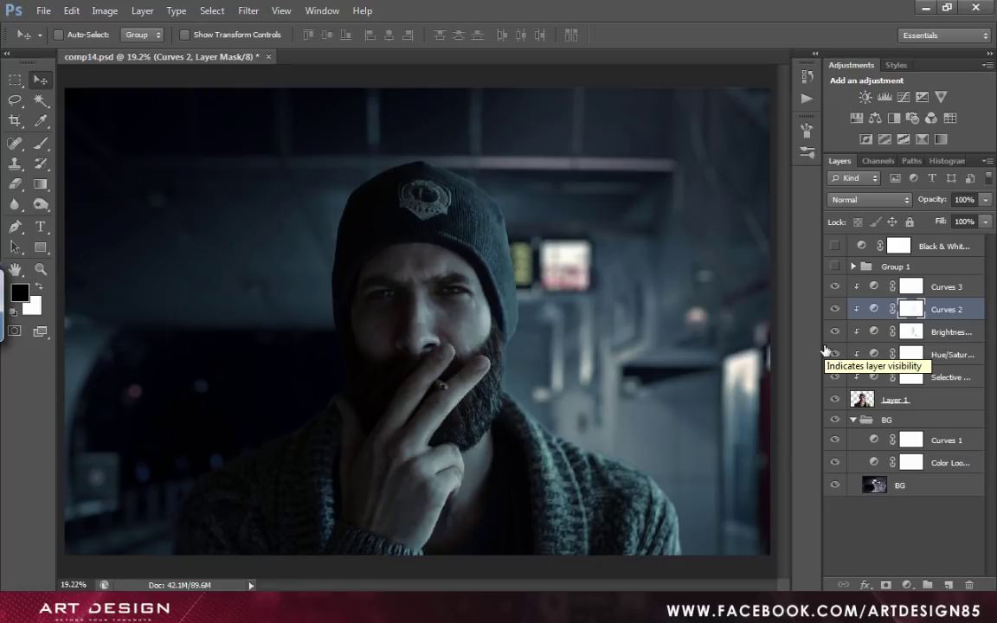
{"action": "key", "text": "alt+bracketright"}
{"action": "key", "text": "m"}
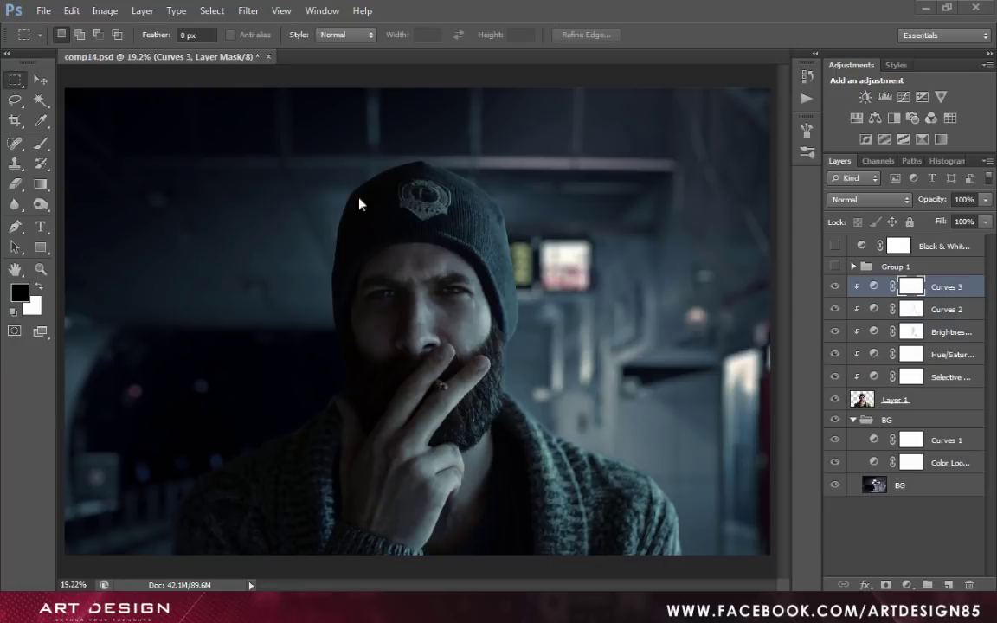
{"action": "left_click", "coordinate": [41, 78]}
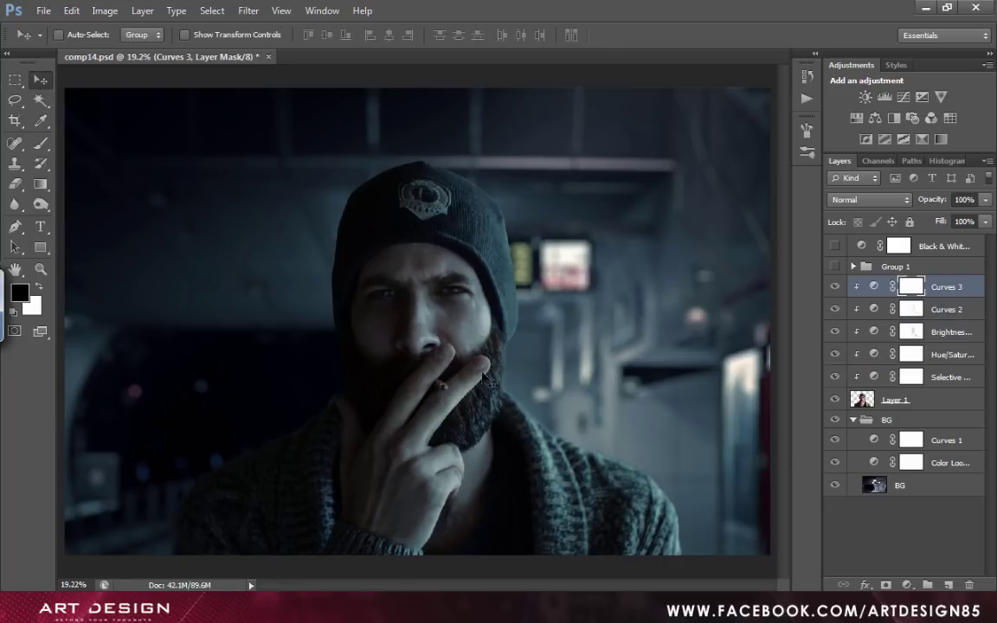
{"action": "left_click", "coordinate": [906, 586]}
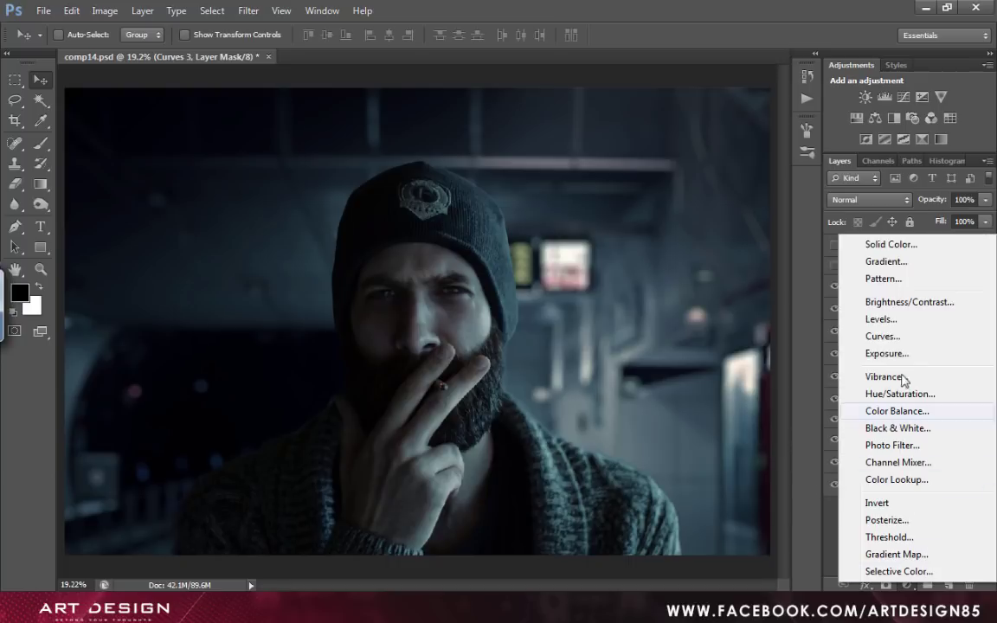
{"action": "left_click", "coordinate": [883, 320]}
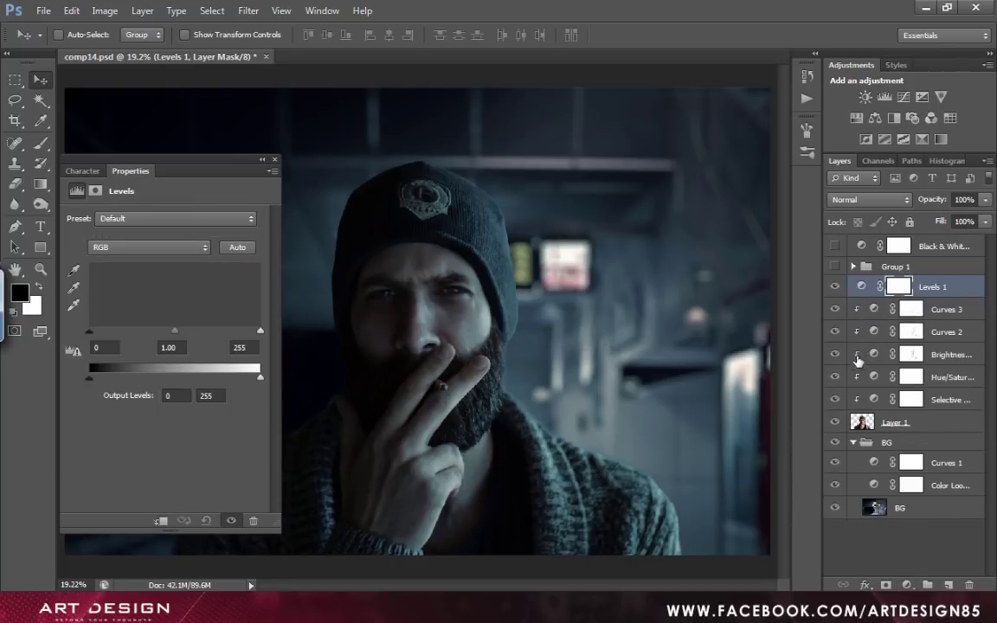
{"action": "left_click", "coordinate": [906, 585]}
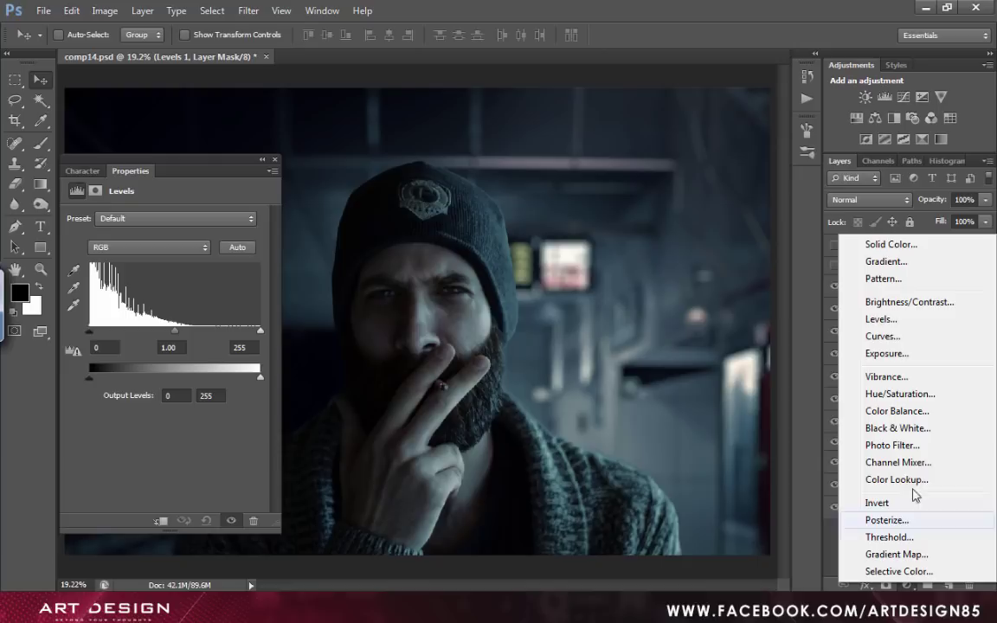
{"action": "left_click", "coordinate": [909, 415]}
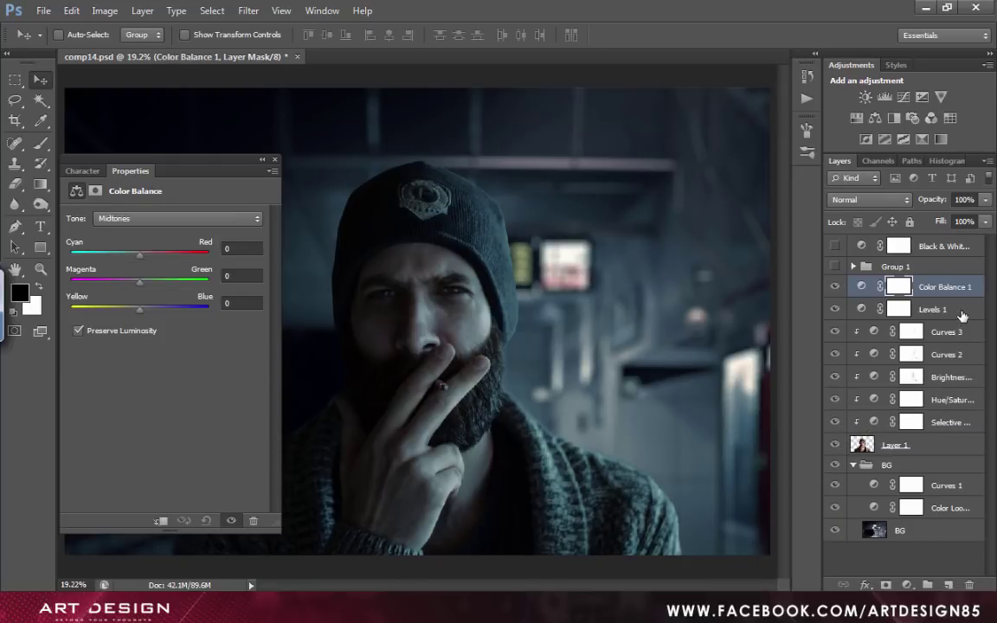
Group the Color Balance 1 and Levels 1 layers and name the group Color Grade
{"action": "left_click", "coordinate": [963, 314], "text": "shift"}
{"action": "key", "text": "ctrl+g"}
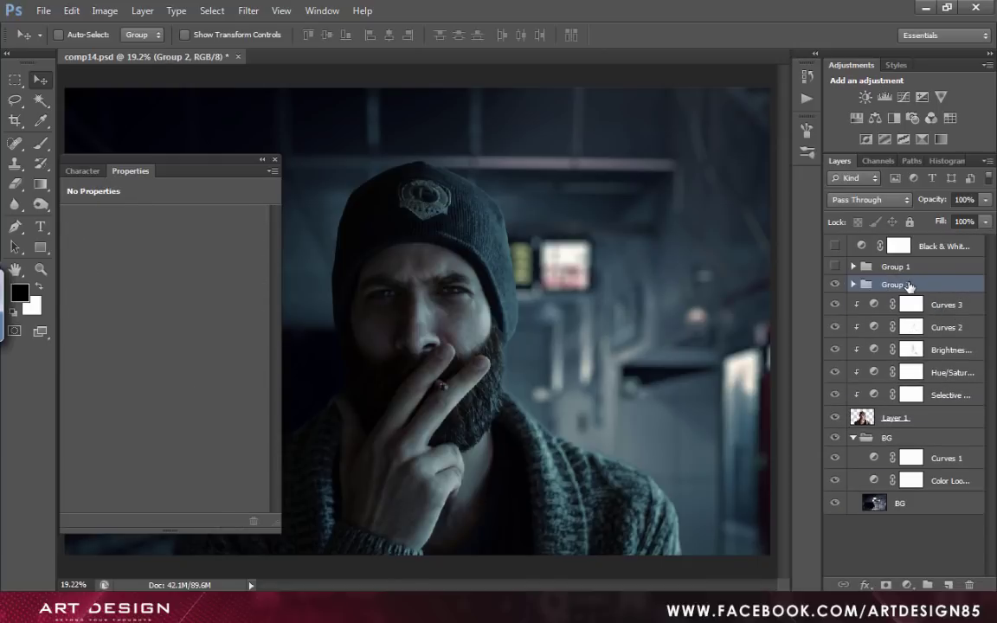
{"action": "double_click", "coordinate": [907, 284]}
{"action": "type", "text": "Color Gr"}
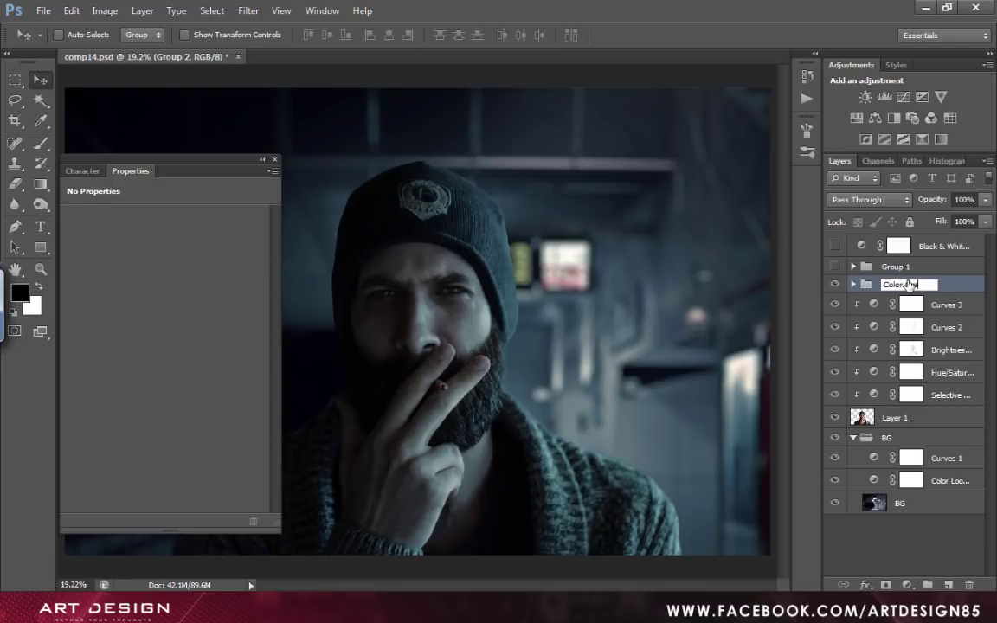
{"action": "type", "text": "ade"}
{"action": "key", "text": "Return"}
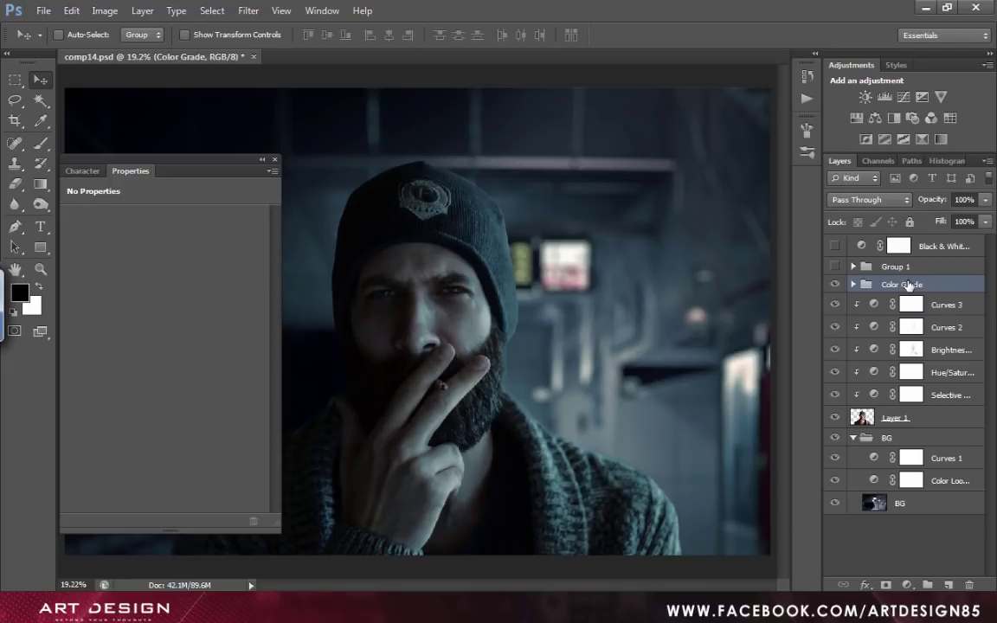
In the Color Grade group, set the Levels 1 input values to 2, 0.96 and 243
{"action": "left_click", "coordinate": [854, 284]}
{"action": "left_click", "coordinate": [876, 328]}
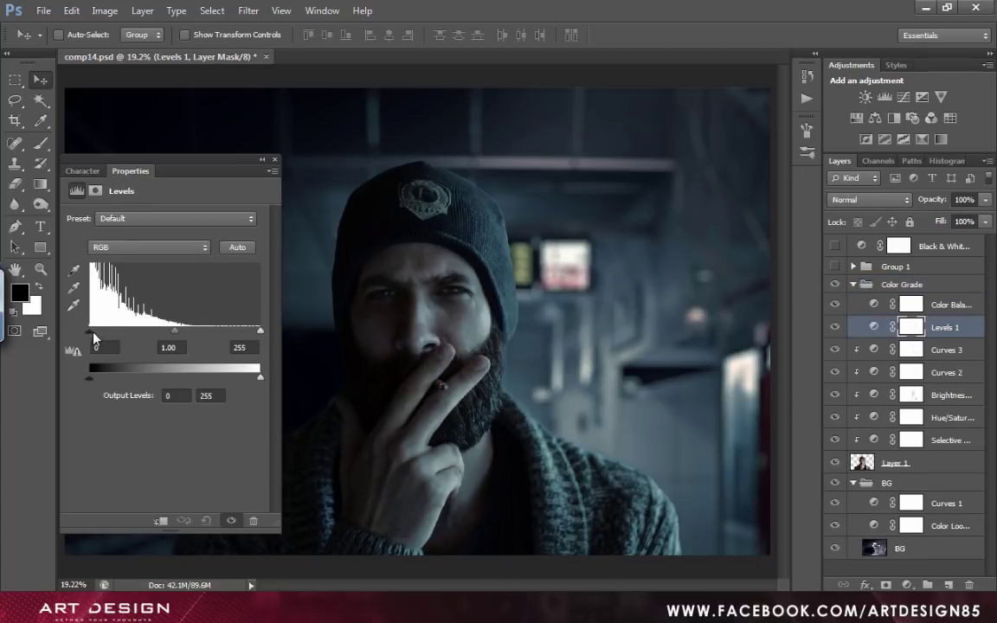
{"action": "left_click", "coordinate": [99, 347]}
{"action": "type", "text": "2"}
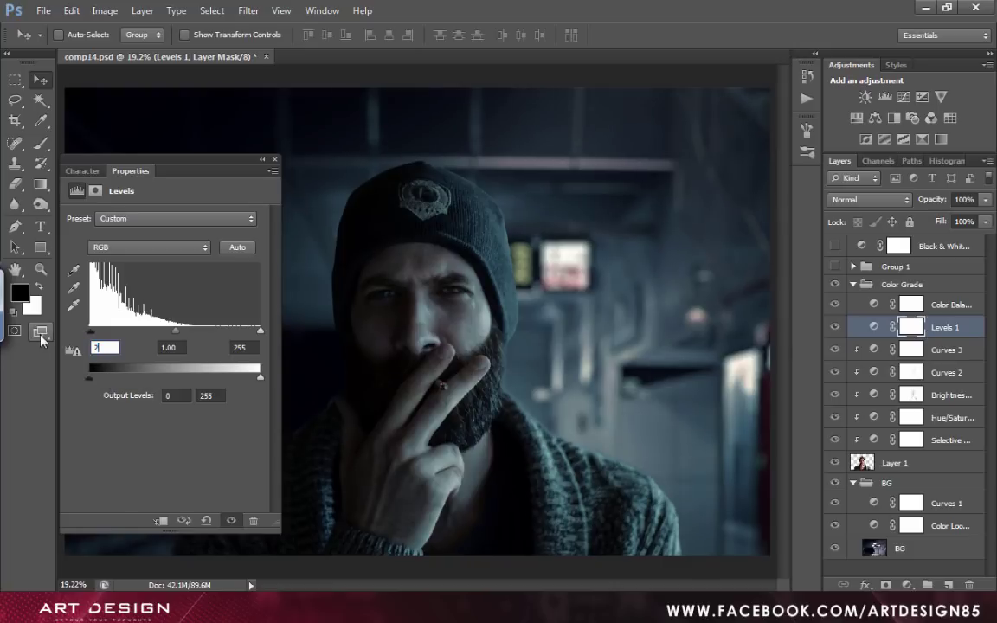
{"action": "left_click", "coordinate": [177, 347]}
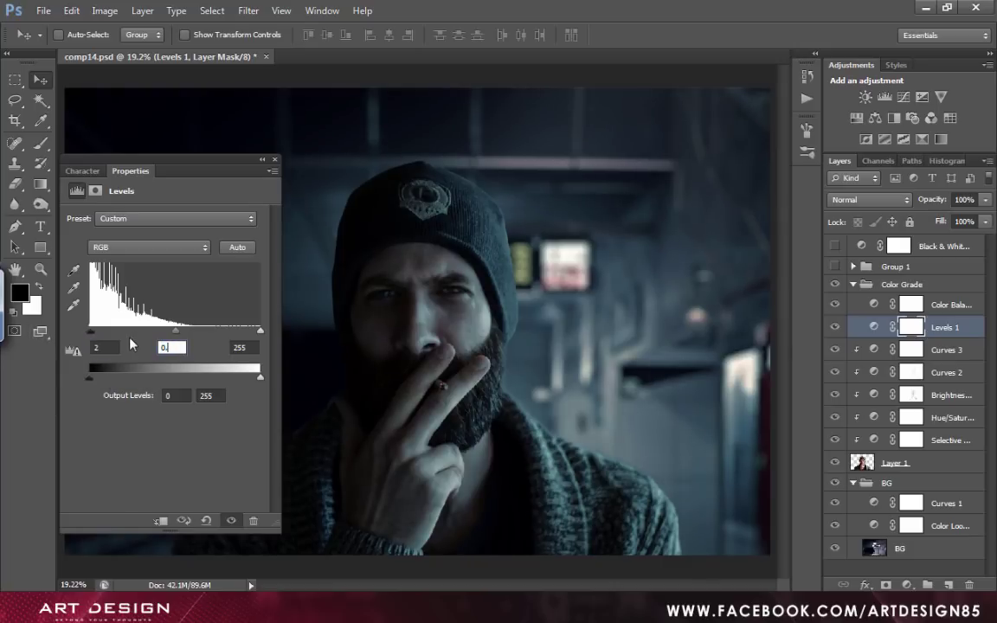
{"action": "type", "text": "0.96"}
{"action": "double_click", "coordinate": [238, 345]}
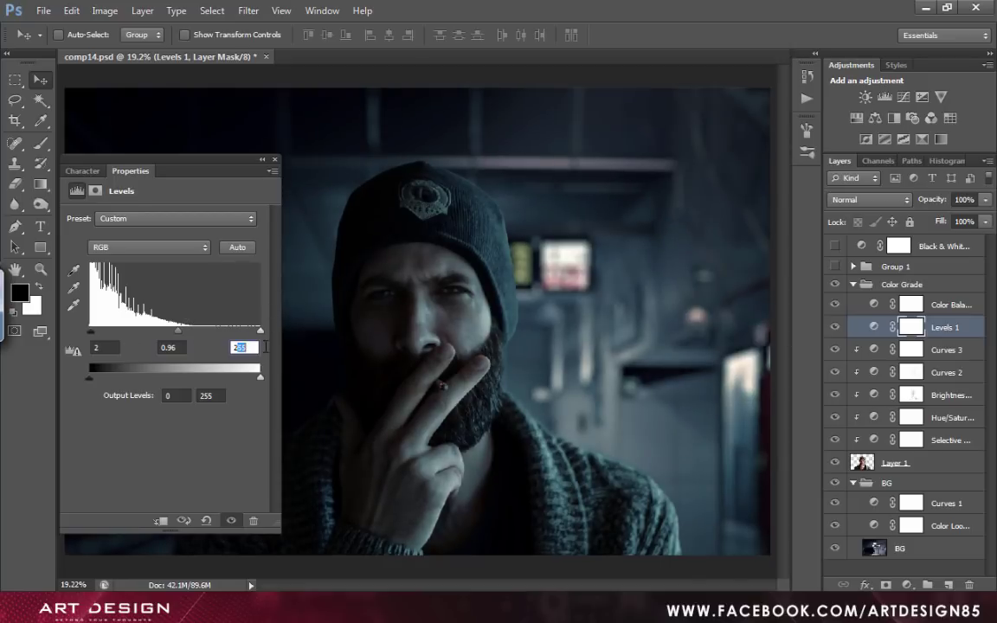
{"action": "type", "text": "243"}
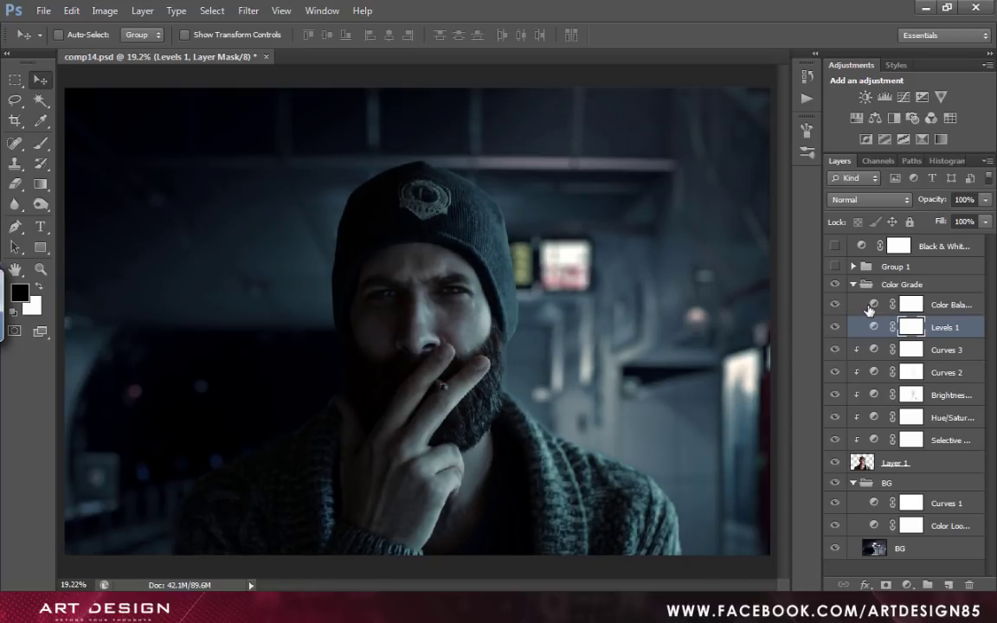
Set the Color Balance midtones to -8 Cyan/Red and nudge Yellow/Blue slightly toward yellow, and collapse the Color Grade group
{"action": "left_click", "coordinate": [873, 304]}
{"action": "double_click", "coordinate": [245, 248]}
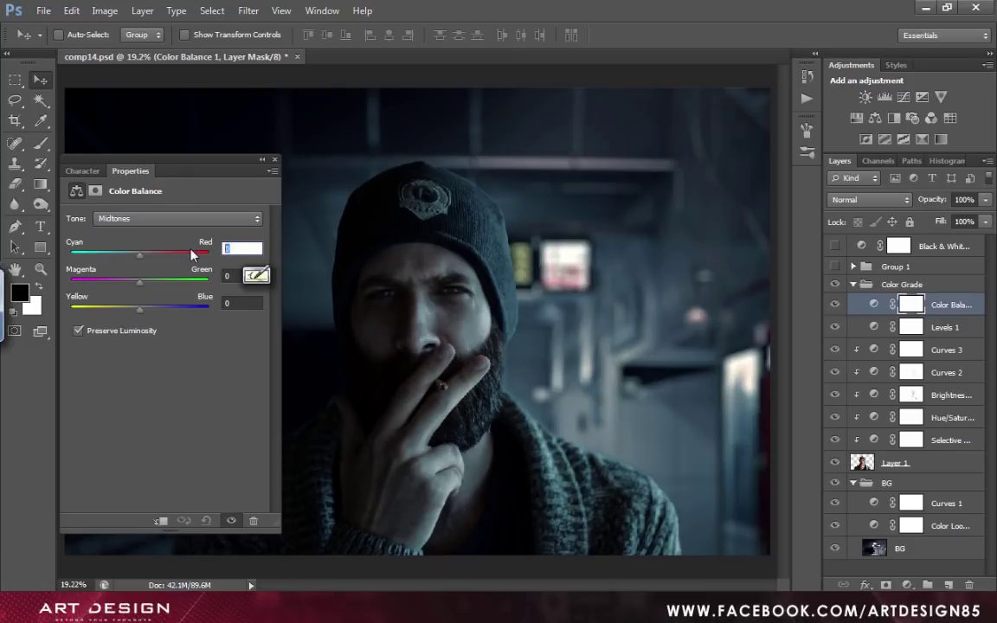
{"action": "type", "text": "-8"}
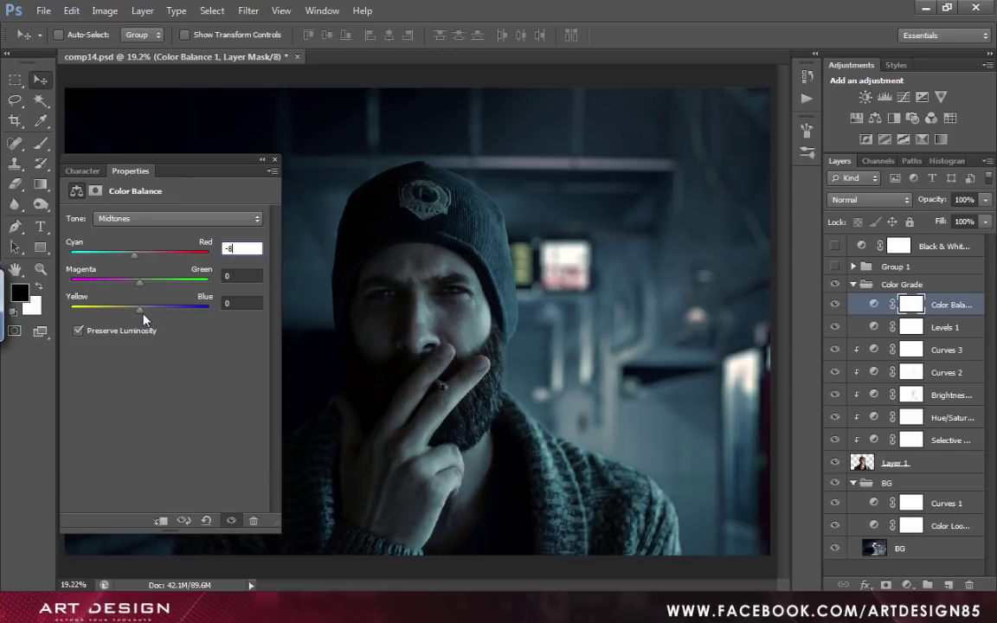
{"action": "left_click_drag", "start_coordinate": [139, 310], "coordinate": [138, 310]}
{"action": "left_click", "coordinate": [275, 160]}
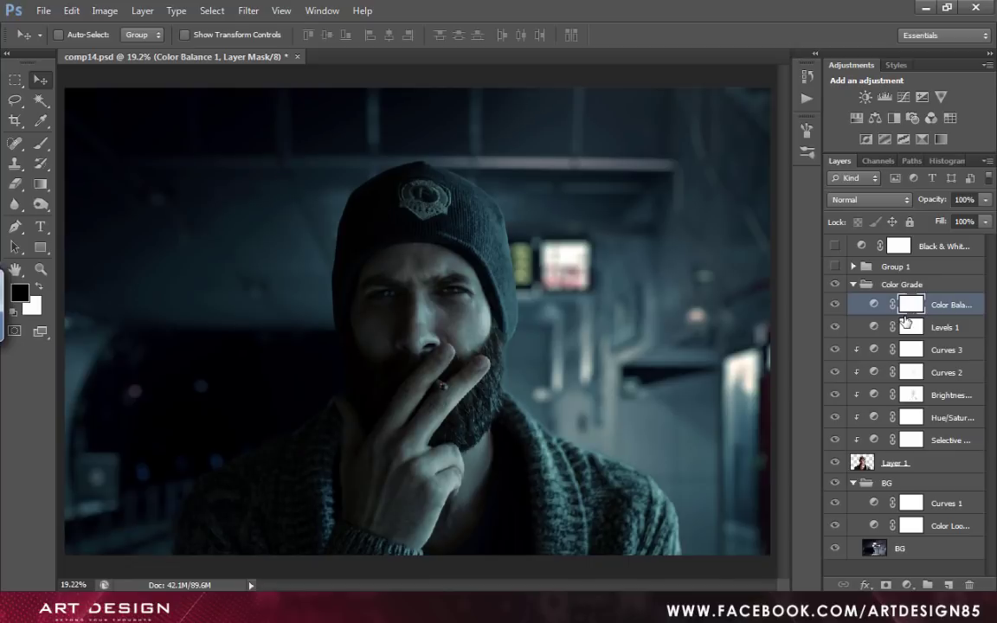
{"action": "left_click", "coordinate": [854, 285]}
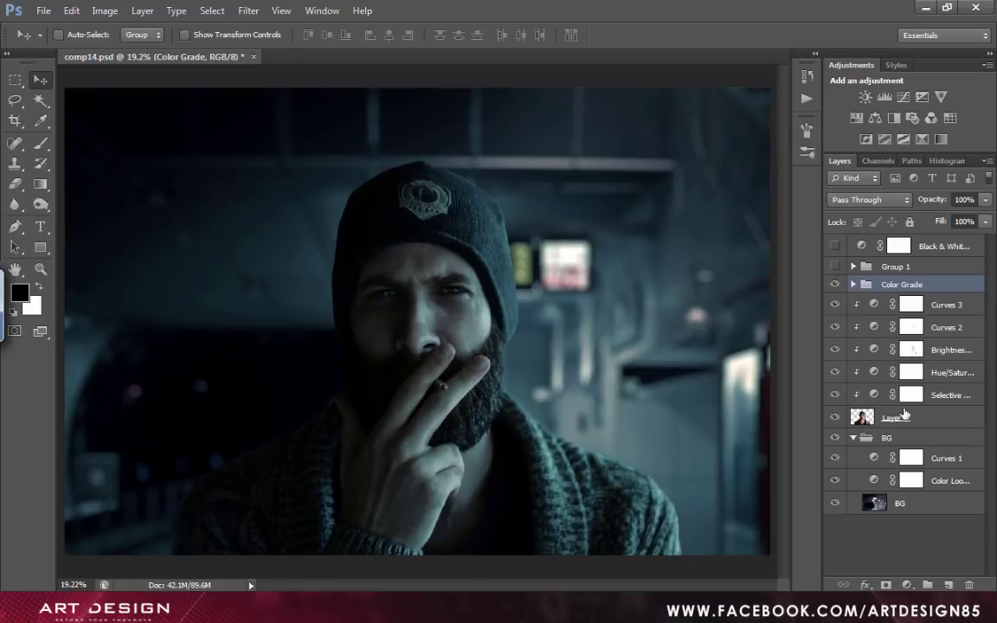
Group Layer 1 with its clipped adjustments up to Curves 3 and name the group FG
{"action": "left_click", "coordinate": [905, 419]}
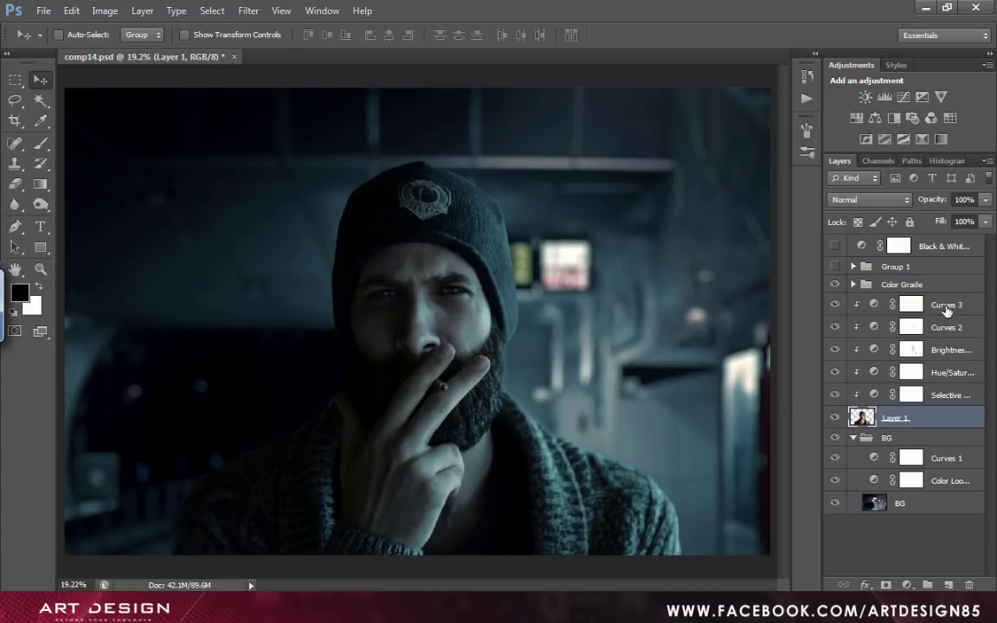
{"action": "left_click", "coordinate": [946, 308], "text": "shift"}
{"action": "key", "text": "ctrl+g"}
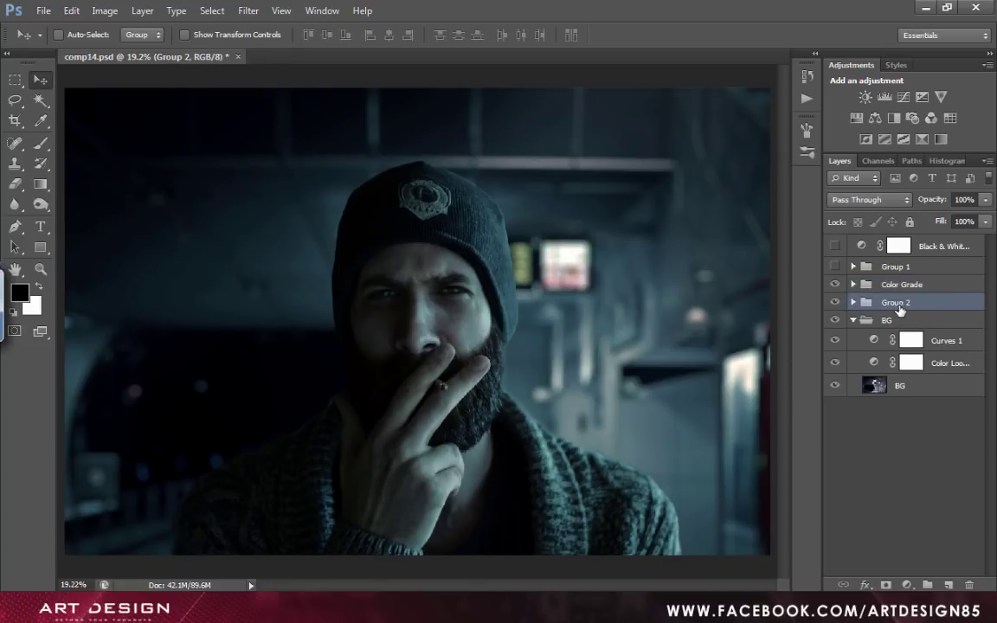
{"action": "double_click", "coordinate": [897, 302]}
{"action": "type", "text": "F"}
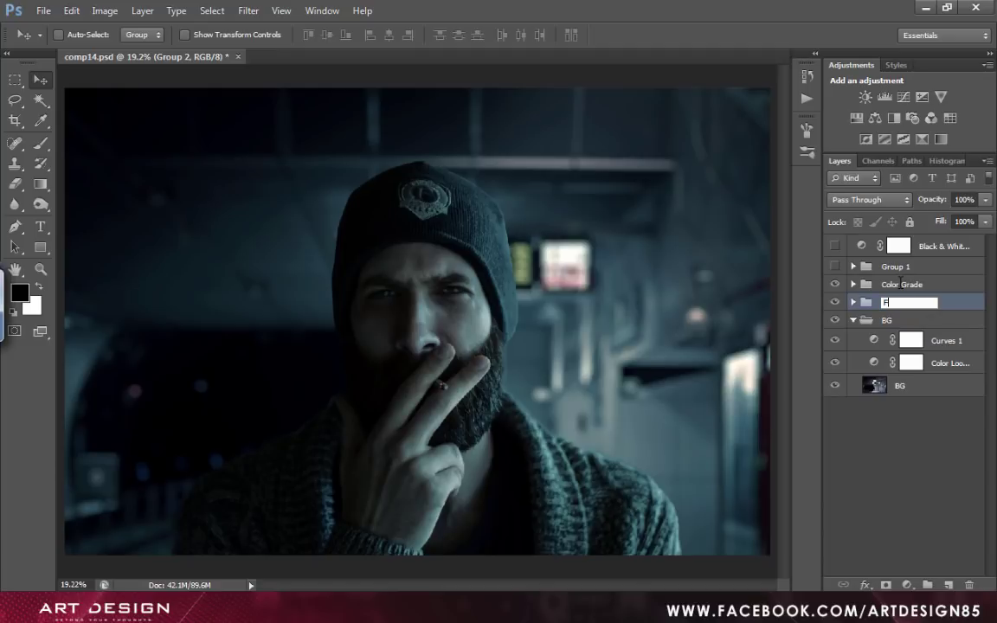
{"action": "type", "text": "G"}
{"action": "key", "text": "Return"}
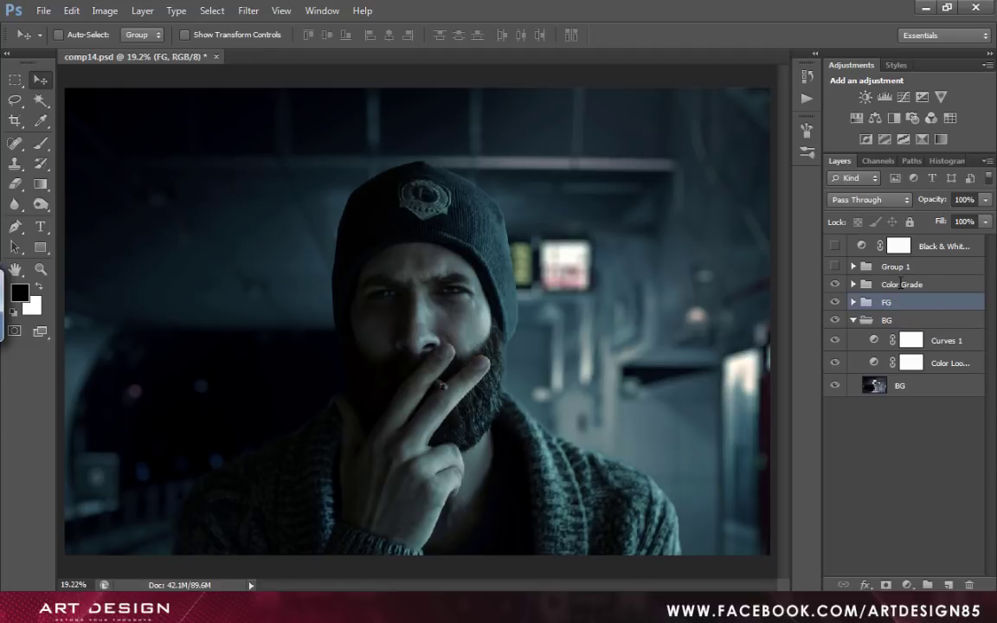
Expand the FG and Color Grade groups and select the Color Grade group
{"action": "left_click", "coordinate": [854, 302]}
{"action": "left_click", "coordinate": [854, 283]}
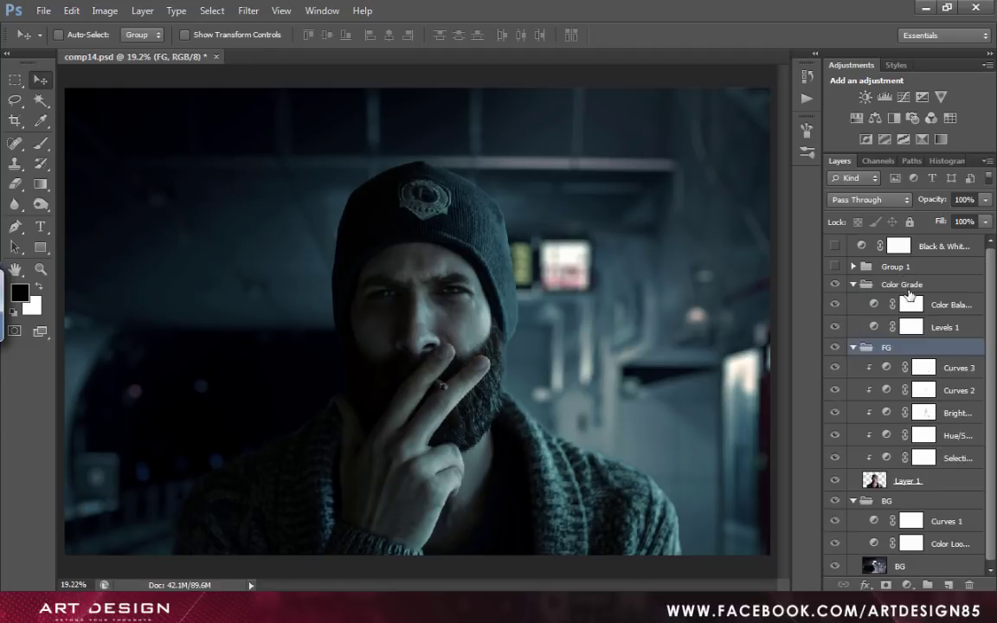
{"action": "left_click", "coordinate": [908, 288]}
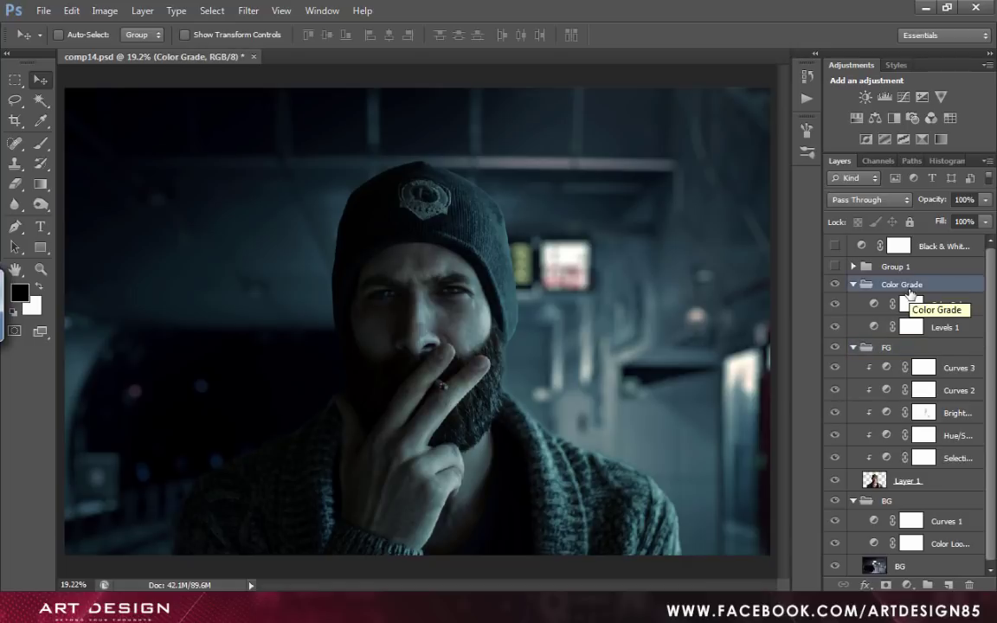
Paint the Brightness/Contrast 1 mask over the nose and cheek with a 9% opacity brush, varying its size
{"action": "left_click", "coordinate": [924, 413]}
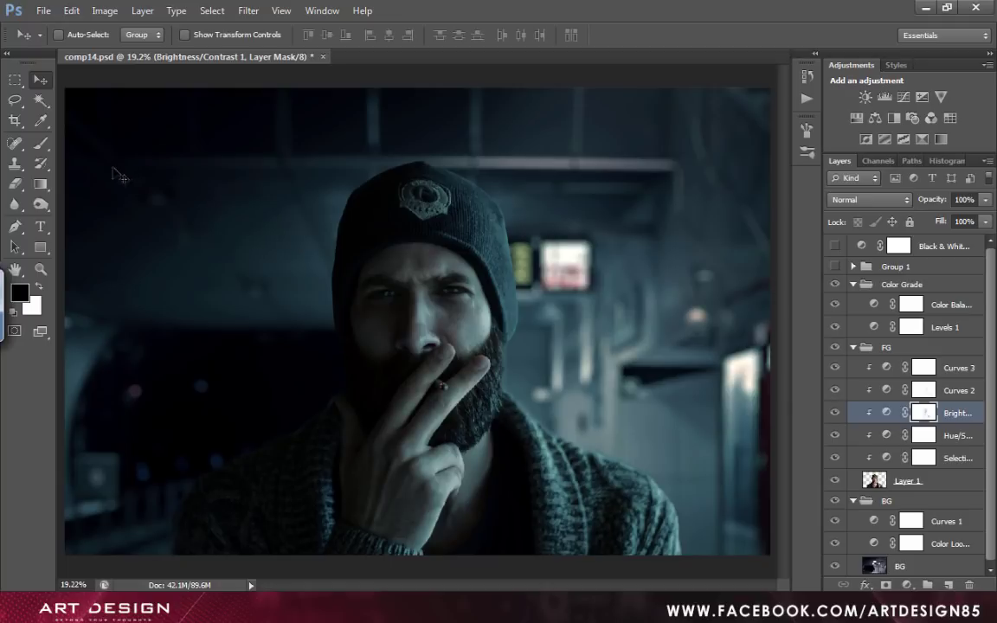
{"action": "left_click", "coordinate": [43, 145]}
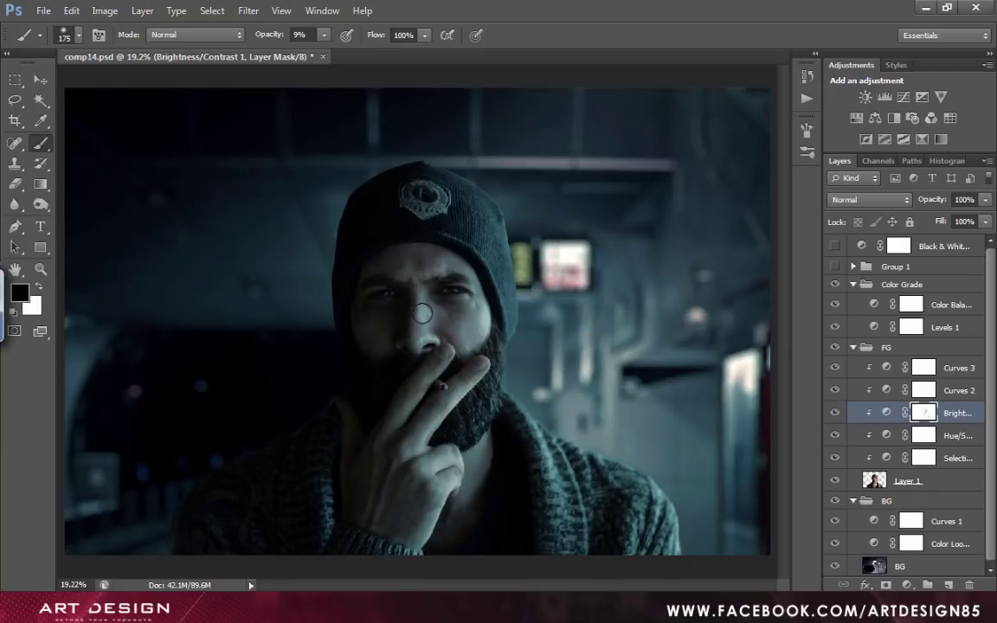
{"action": "key", "text": "bracketleft"}
{"action": "key", "text": "bracketleft"}
{"action": "key", "text": "bracketright"}
{"action": "key", "text": "bracketright"}
{"action": "key", "text": "bracketright"}
{"action": "key", "text": "bracketright"}
{"action": "key", "text": "bracketright"}
{"action": "mouse_move", "coordinate": [443, 325]}
{"action": "left_mouse_down"}
{"action": "mouse_move", "coordinate": [459, 374]}
{"action": "mouse_move", "coordinate": [478, 361]}
{"action": "mouse_move", "coordinate": [474, 318]}
{"action": "left_mouse_up"}
{"action": "key", "text": "bracketleft"}
{"action": "key", "text": "bracketleft"}
{"action": "key", "text": "bracketright"}
{"action": "key", "text": "bracketright"}
{"action": "key", "text": "bracketright"}
{"action": "key", "text": "bracketright"}
{"action": "key", "text": "bracketleft"}
{"action": "key", "text": "bracketleft"}
{"action": "key", "text": "bracketleft"}
Add an Exposure adjustment clipped to Layer 1 and set its Exposure to +0.17
{"action": "left_click", "coordinate": [919, 487]}
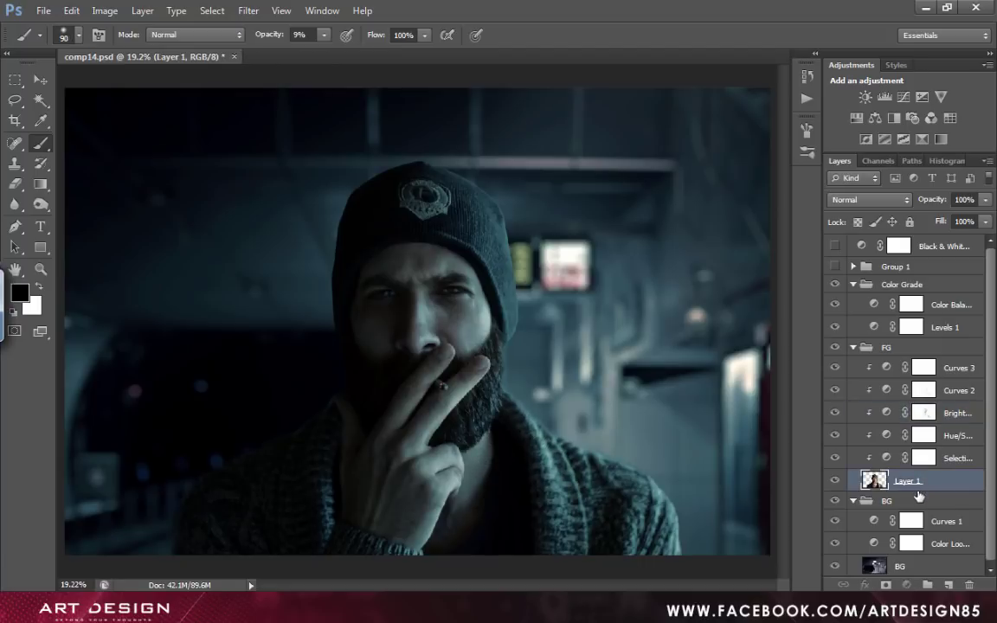
{"action": "left_click", "coordinate": [906, 585]}
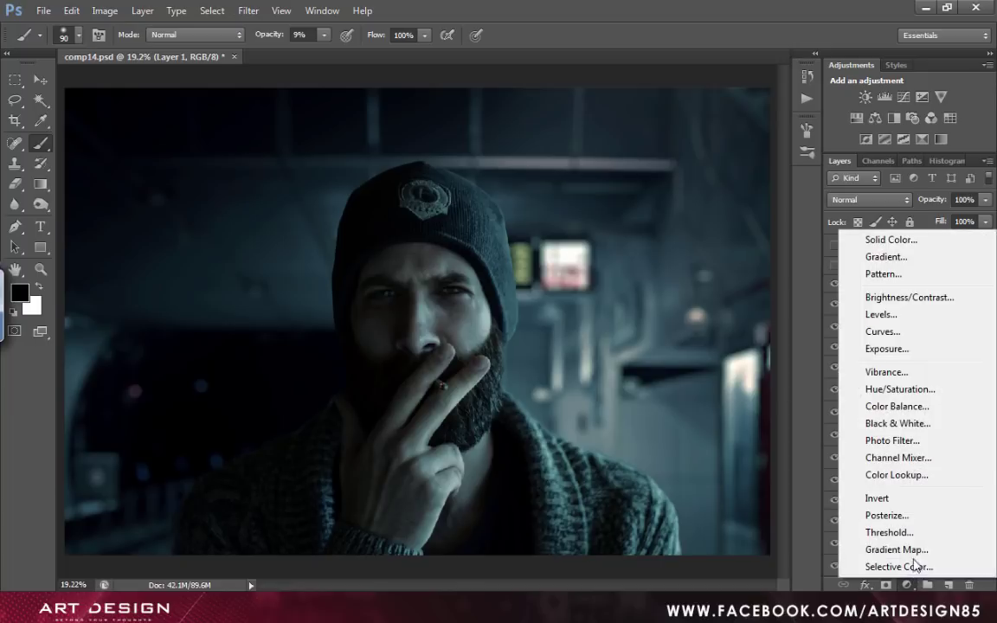
{"action": "left_click", "coordinate": [893, 349]}
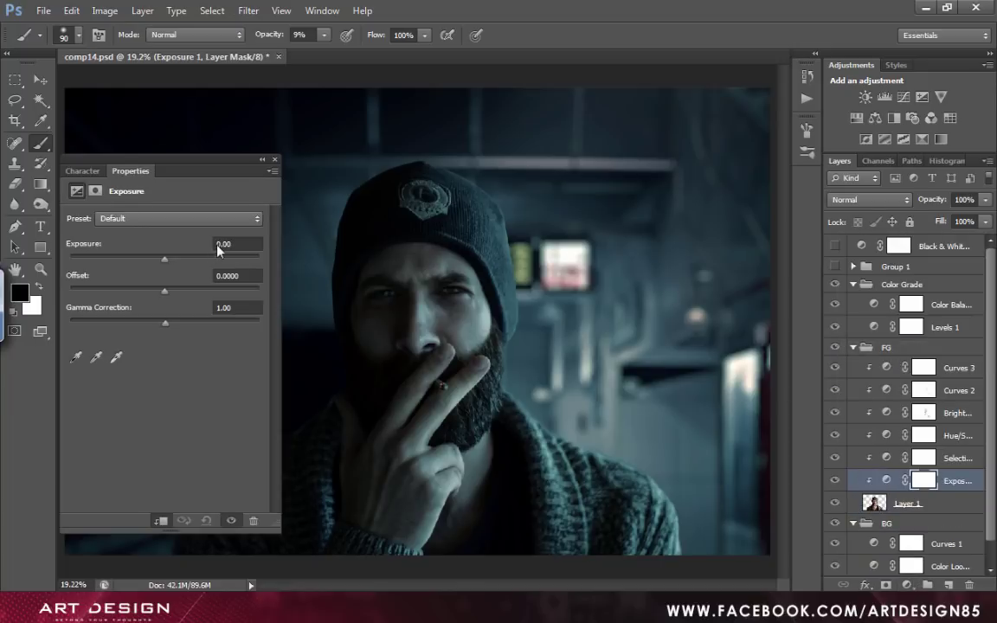
{"action": "left_click", "coordinate": [227, 244]}
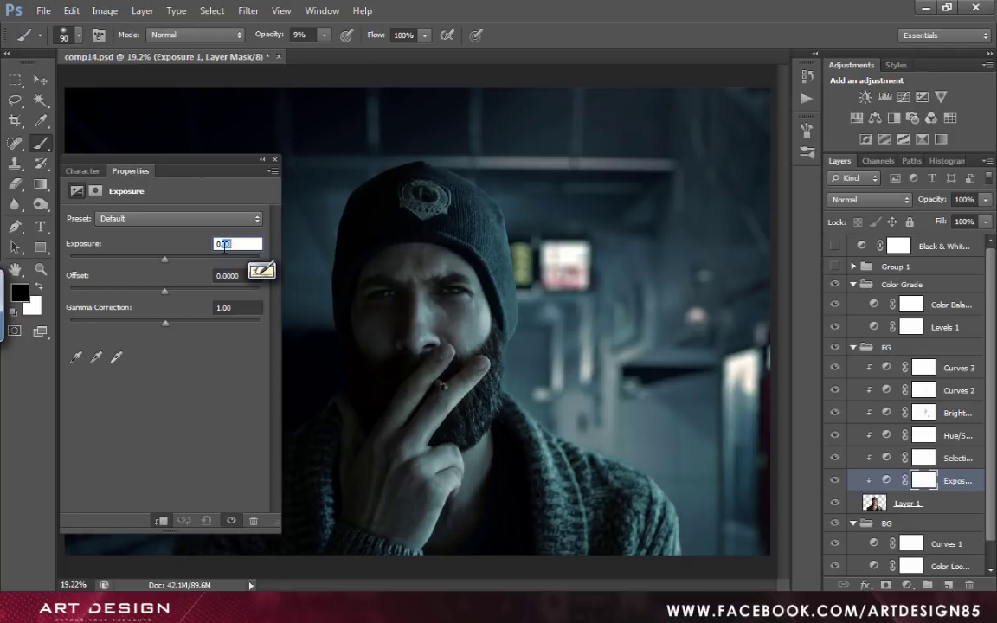
{"action": "type", "text": "0.15"}
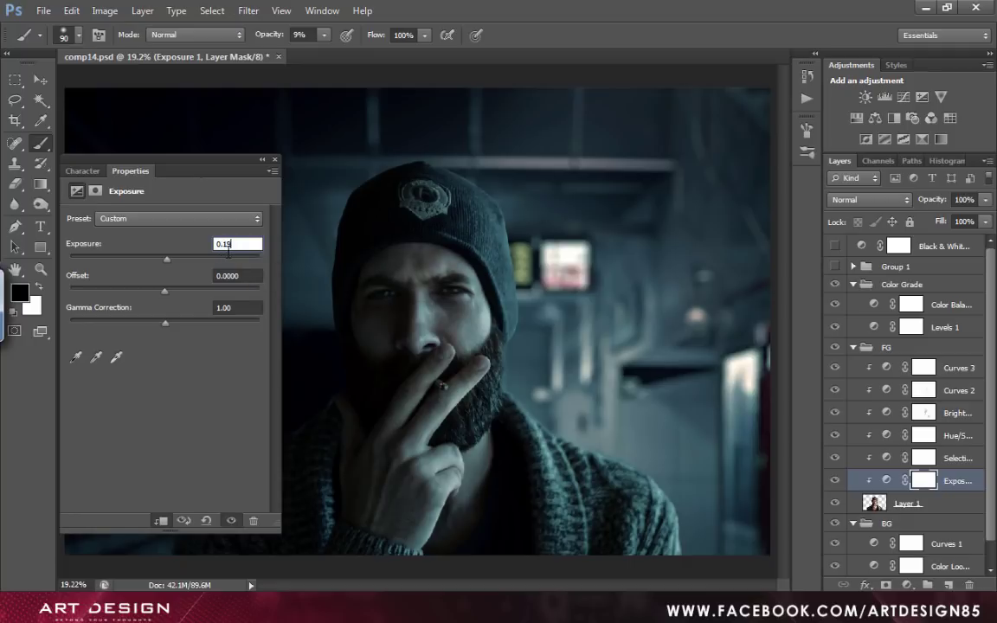
{"action": "key", "text": "Return"}
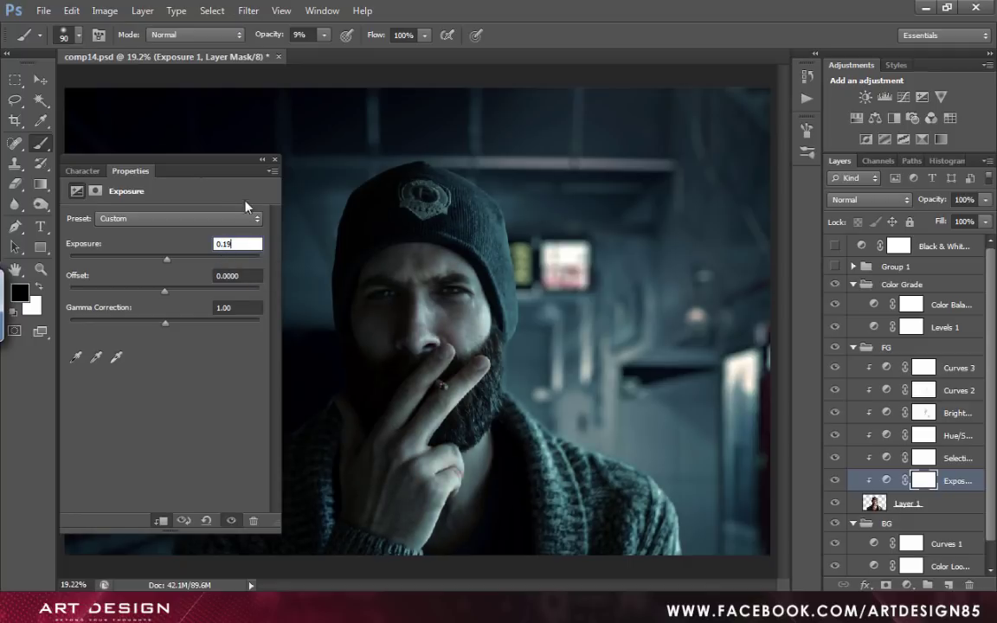
{"action": "left_click", "coordinate": [171, 261]}
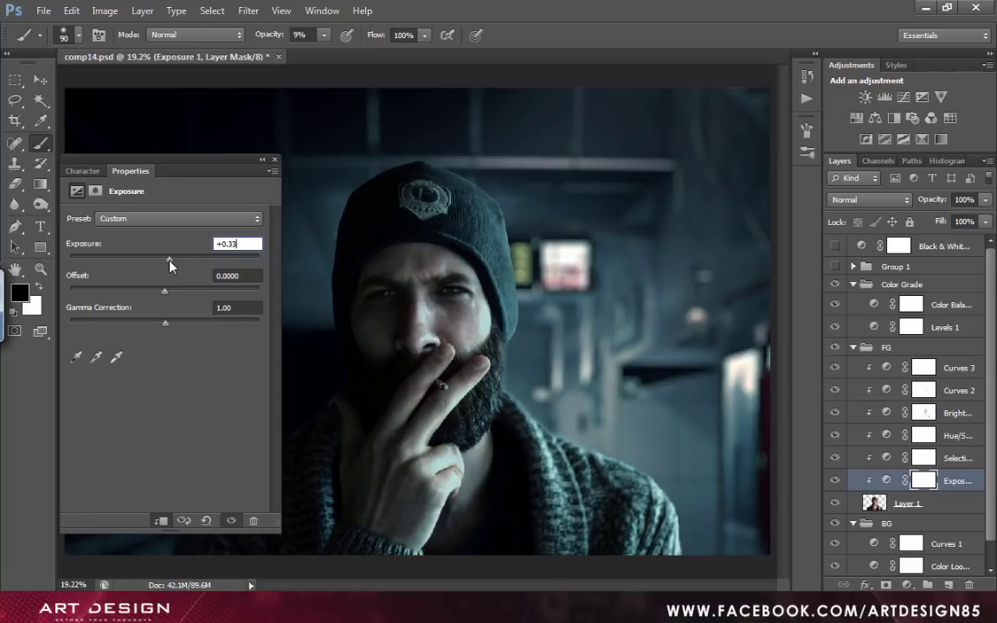
{"action": "left_click_drag", "start_coordinate": [170, 262], "coordinate": [167, 259]}
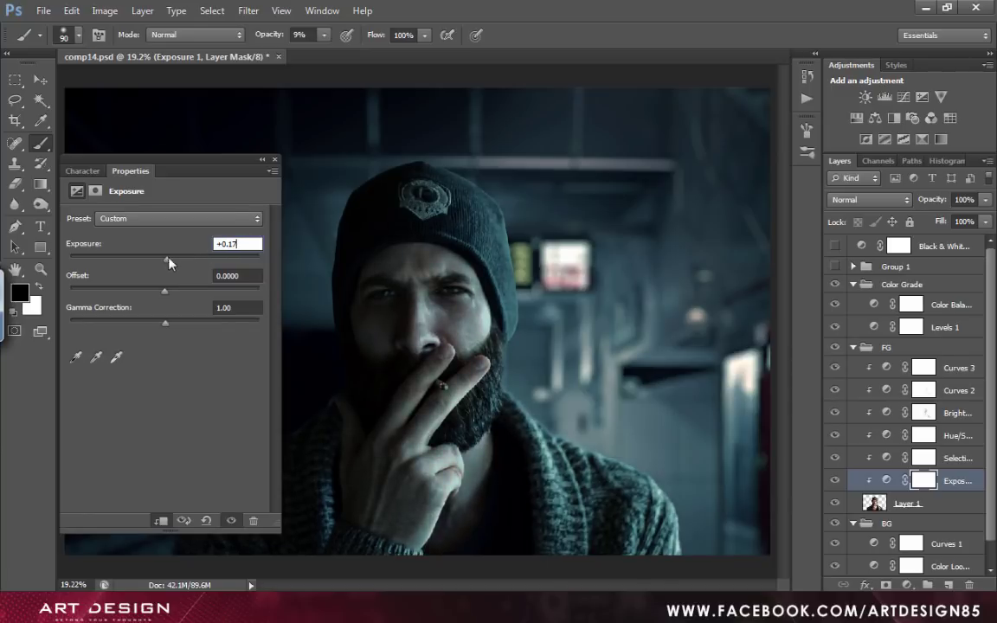
{"action": "left_click", "coordinate": [275, 159]}
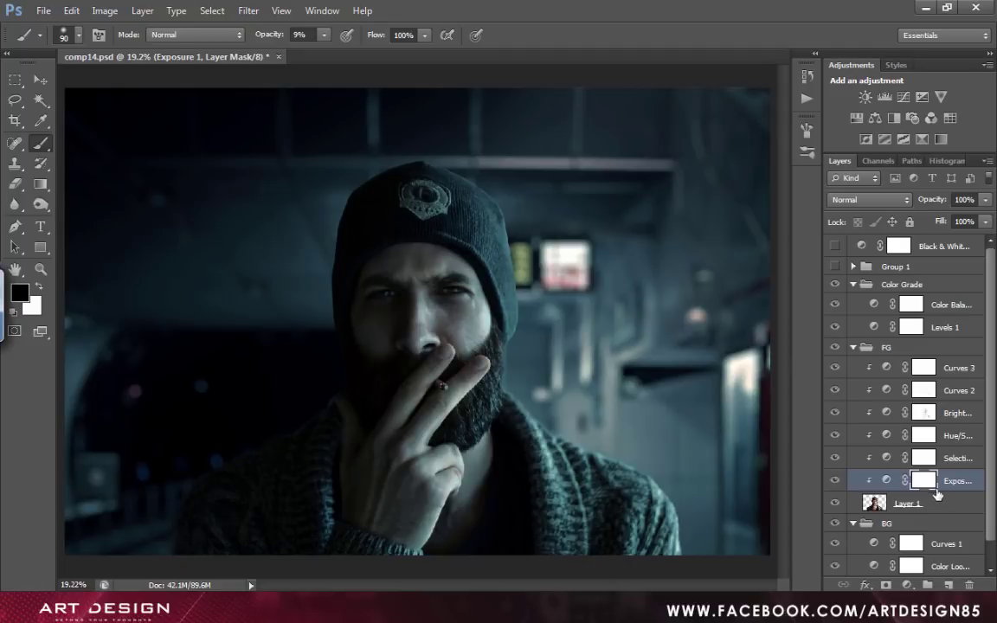
Invert the Exposure 1 mask to black and paint white over the face highlights with a low-opacity brush, varying its size
{"action": "key", "text": "ctrl+i"}
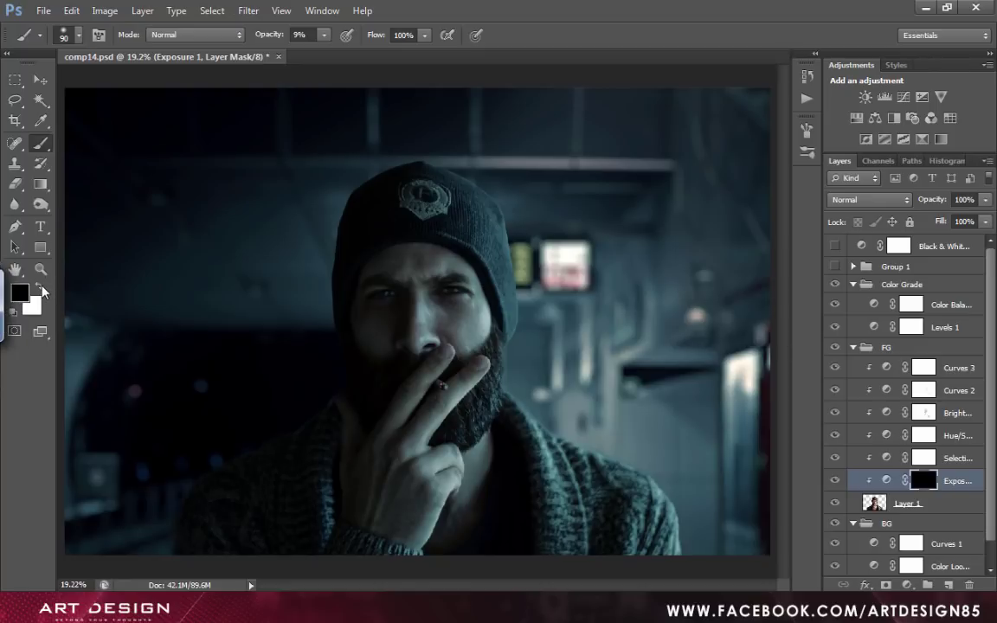
{"action": "left_click", "coordinate": [41, 287]}
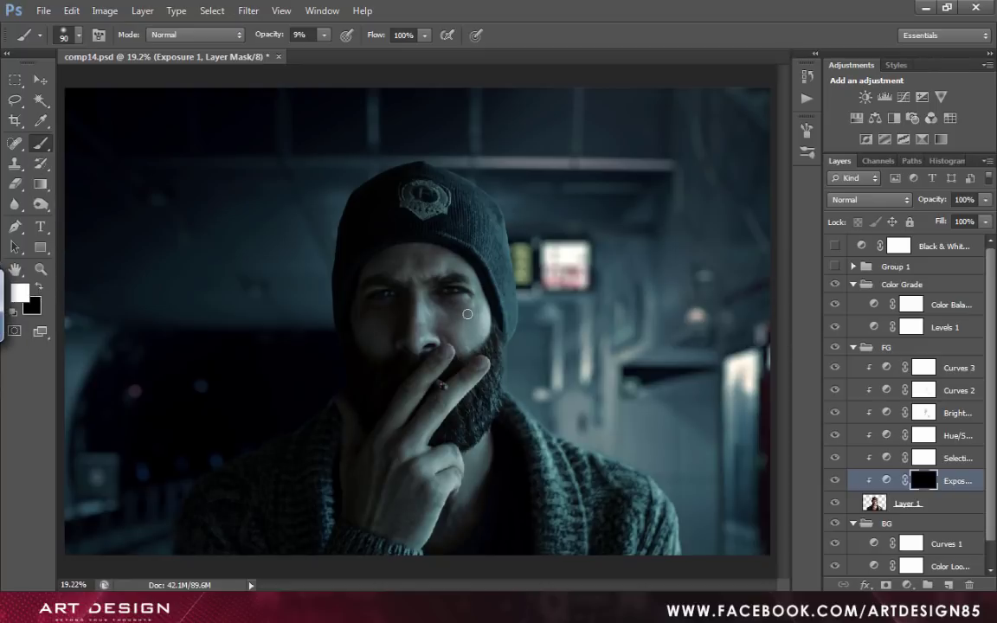
{"action": "key", "text": "bracketright"}
{"action": "key", "text": "bracketright"}
{"action": "key", "text": "bracketright"}
{"action": "key", "text": "bracketright"}
{"action": "key", "text": "bracketright"}
{"action": "key", "text": "bracketright"}
{"action": "key", "text": "bracketleft"}
{"action": "key", "text": "bracketleft"}
{"action": "key", "text": "bracketleft"}
{"action": "left_click_drag", "start_coordinate": [264, 35], "coordinate": [275, 35]}
{"action": "key", "text": "bracketleft"}
{"action": "key", "text": "bracketleft"}
{"action": "key", "text": "bracketleft"}
{"action": "key", "text": "bracketright"}
{"action": "key", "text": "bracketright"}
{"action": "key", "text": "bracketright"}
{"action": "key", "text": "bracketright"}
{"action": "key", "text": "bracketright"}
{"action": "key", "text": "bracketright"}
{"action": "key", "text": "bracketright"}
{"action": "key", "text": "bracketright"}
{"action": "key", "text": "bracketright"}
{"action": "key", "text": "bracketleft"}
{"action": "key", "text": "bracketleft"}
{"action": "key", "text": "bracketleft"}
{"action": "key", "text": "bracketleft"}
{"action": "key", "text": "bracketleft"}
{"action": "key", "text": "bracketleft"}
{"action": "key", "text": "bracketleft"}
{"action": "key", "text": "bracketleft"}
{"action": "key", "text": "bracketleft"}
{"action": "key", "text": "bracketleft"}
{"action": "key", "text": "bracketleft"}
{"action": "key", "text": "x"}
Create a new empty layer directly above the Color Grade group and set its blend mode to Soft Light
{"action": "key", "text": "v"}
{"action": "left_click", "coordinate": [543, 329], "text": "ctrl"}
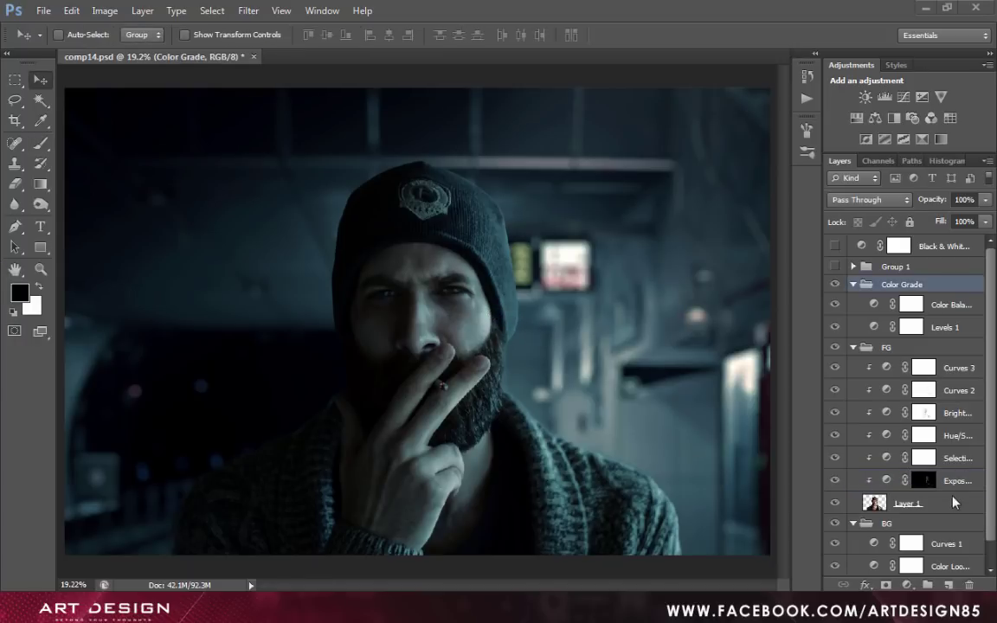
{"action": "left_click", "coordinate": [949, 585]}
{"action": "left_click_drag", "start_coordinate": [901, 309], "coordinate": [885, 263]}
{"action": "left_click", "coordinate": [869, 200]}
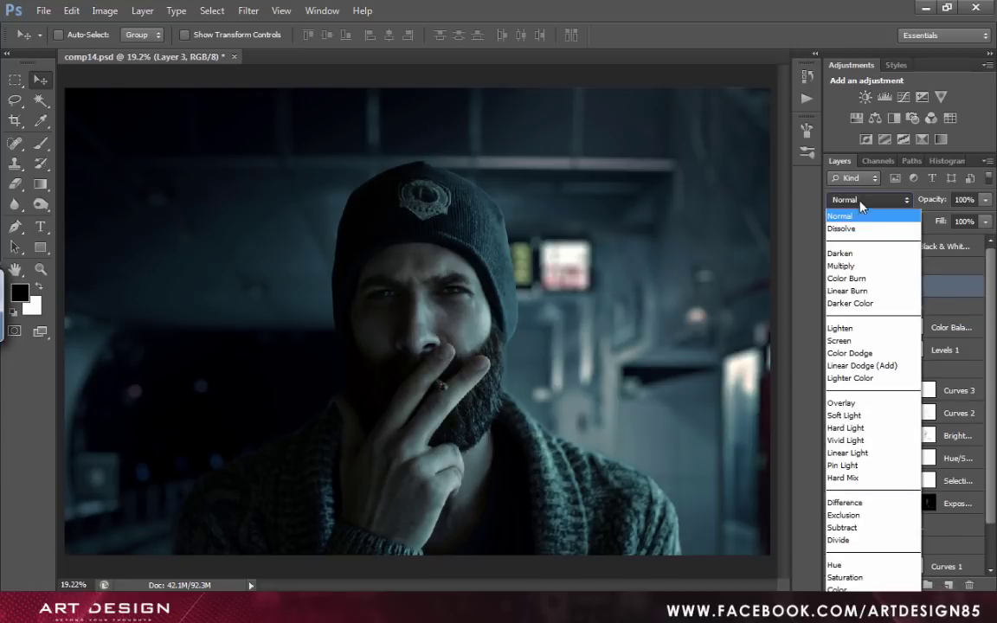
{"action": "left_click", "coordinate": [834, 415]}
Paint white highlights down the nose on the Soft Light layer with a 7% opacity brush, reducing its size
{"action": "left_click", "coordinate": [41, 141]}
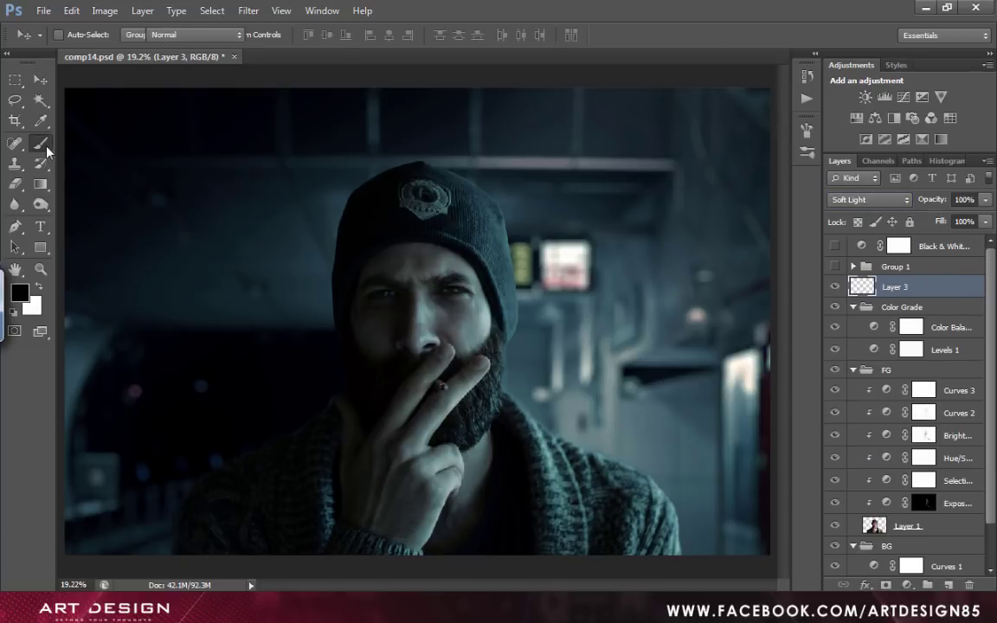
{"action": "key", "text": "x"}
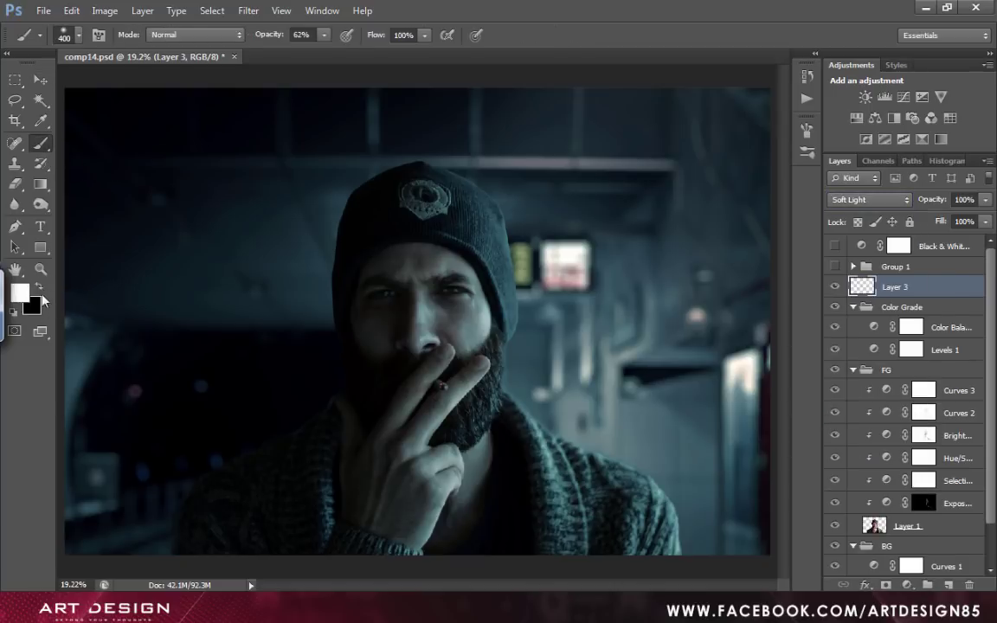
{"action": "left_click", "coordinate": [323, 35]}
{"action": "left_click", "coordinate": [281, 53]}
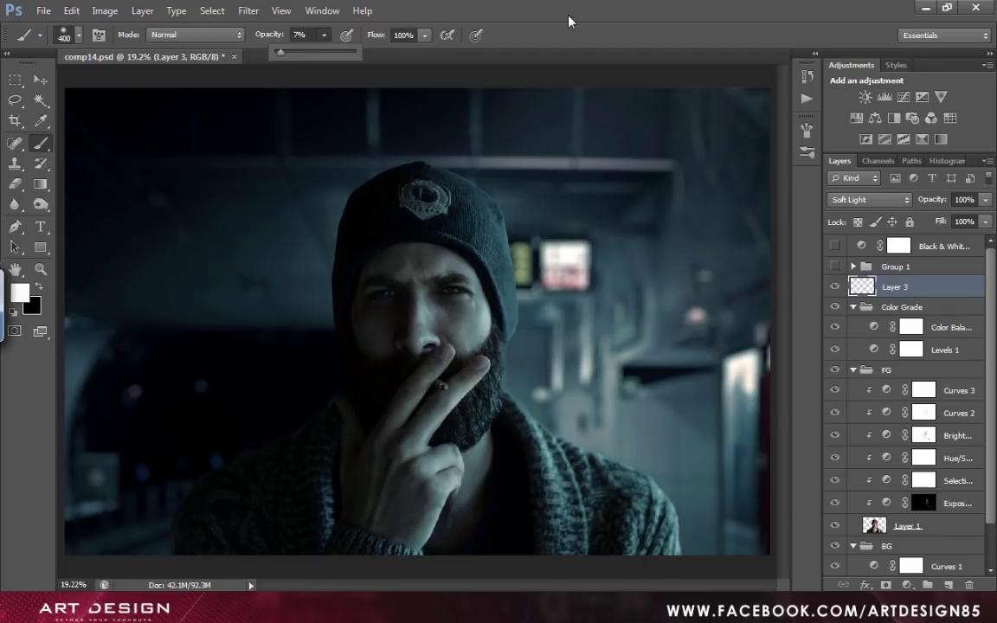
{"action": "key", "text": "bracketleft"}
{"action": "key", "text": "bracketleft"}
{"action": "key", "text": "bracketleft"}
{"action": "key", "text": "bracketleft"}
{"action": "key", "text": "bracketleft"}
{"action": "key", "text": "bracketleft"}
{"action": "key", "text": "bracketleft"}
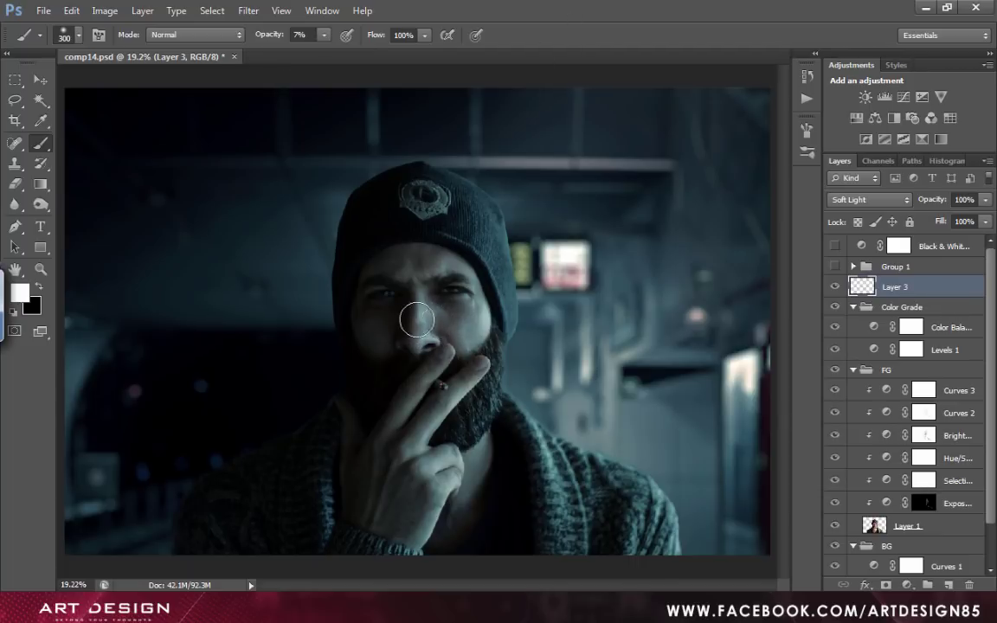
{"action": "key", "text": "bracketleft"}
{"action": "left_click_drag", "start_coordinate": [419, 302], "coordinate": [421, 343]}
{"action": "key", "text": "bracketleft"}
Brighten both eyes on the Soft Light layer with a small white brush at 7% opacity
{"action": "scroll", "coordinate": [463, 280], "scroll_direction": "up", "scroll_amount": 2}
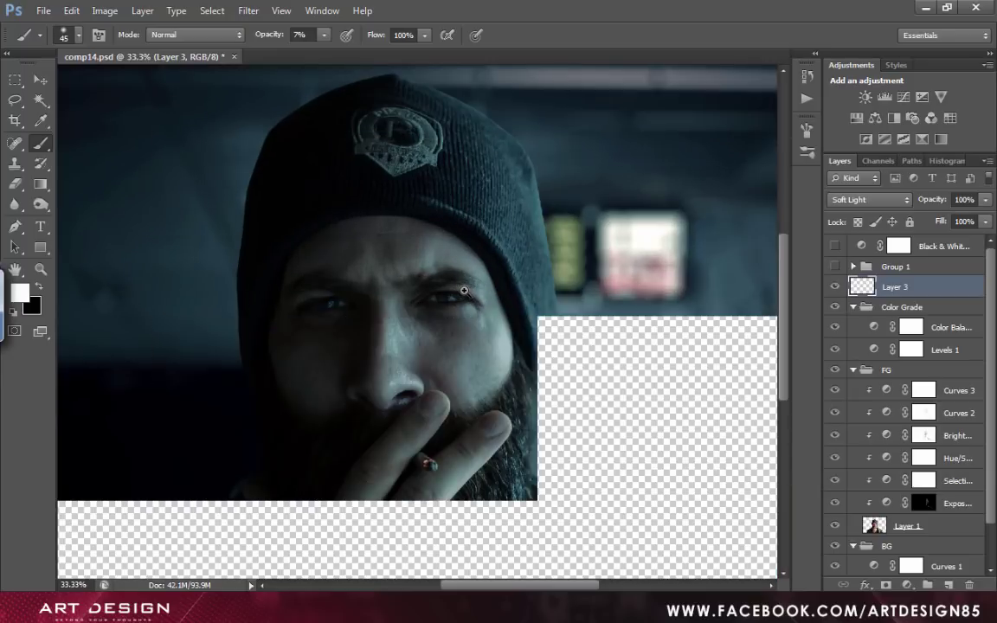
{"action": "scroll", "coordinate": [463, 292], "scroll_direction": "up", "scroll_amount": 1}
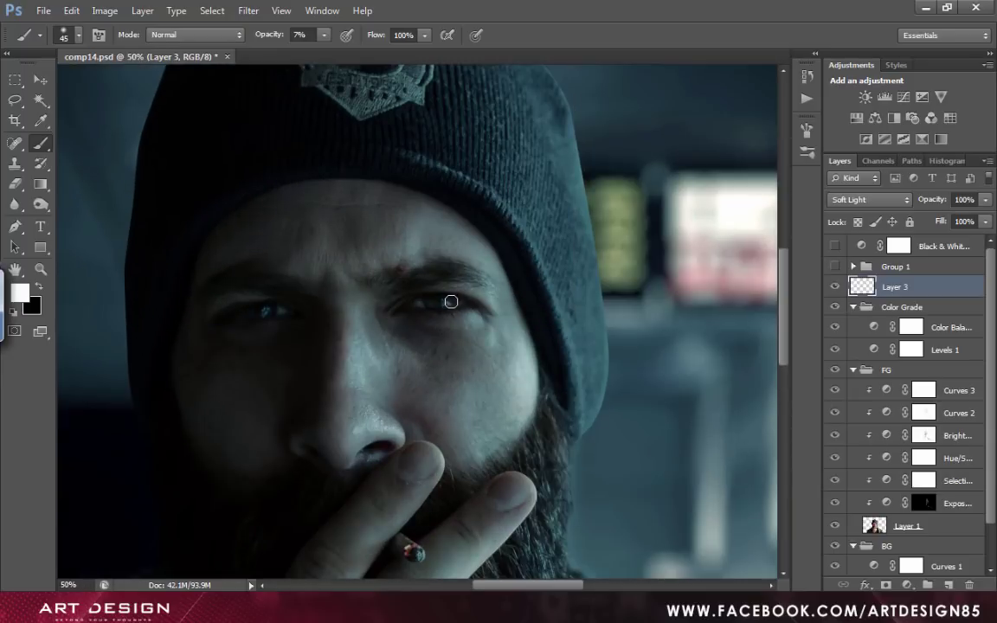
{"action": "key", "text": "["}
{"action": "left_click", "coordinate": [279, 326]}
{"action": "key", "text": "]"}
{"action": "key", "text": "]"}
{"action": "key", "text": "]"}
{"action": "key", "text": "]"}
{"action": "key", "text": "]"}
{"action": "key", "text": "["}
{"action": "key", "text": "["}
{"action": "key", "text": "["}
Lighten the raised fingers on the Soft Light layer with the 7% opacity white brush, enlarging it to 90
{"action": "left_click", "coordinate": [494, 494]}
{"action": "mouse_move", "coordinate": [504, 511]}
{"action": "left_mouse_down"}
{"action": "mouse_move", "coordinate": [490, 379]}
{"action": "mouse_move", "coordinate": [382, 442]}
{"action": "mouse_move", "coordinate": [412, 510]}
{"action": "mouse_move", "coordinate": [367, 556]}
{"action": "left_mouse_up"}
{"action": "key", "text": "bracketright"}
{"action": "key", "text": "bracketright"}
{"action": "key", "text": "bracketright"}
{"action": "key", "text": "bracketright"}
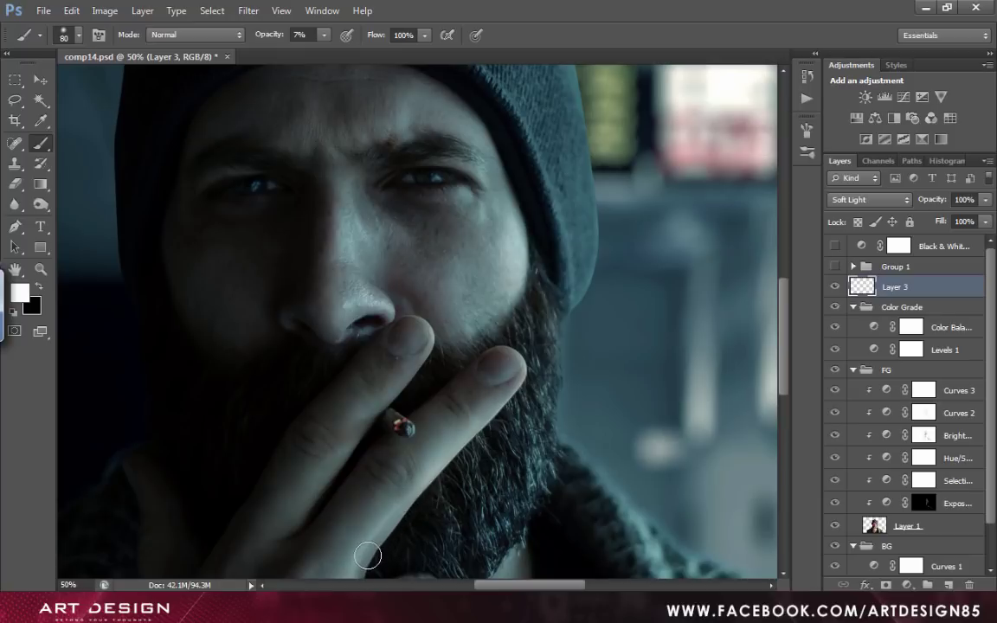
{"action": "key", "text": "bracketright"}
Add another empty layer on top of the Soft Light layer and set its blend mode to Color Dodge
{"action": "left_click", "coordinate": [947, 586]}
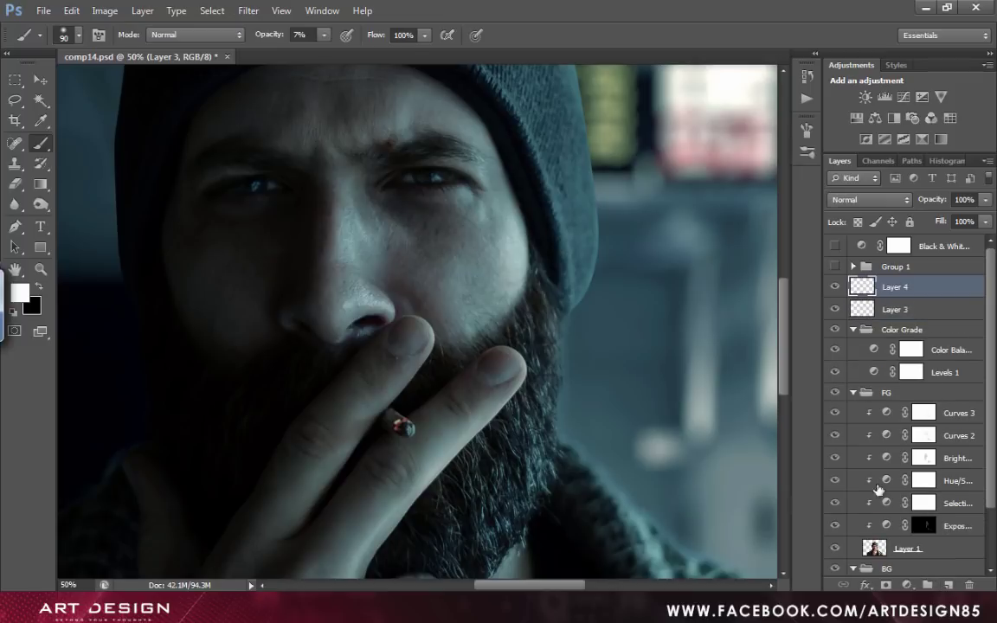
{"action": "left_click", "coordinate": [869, 199]}
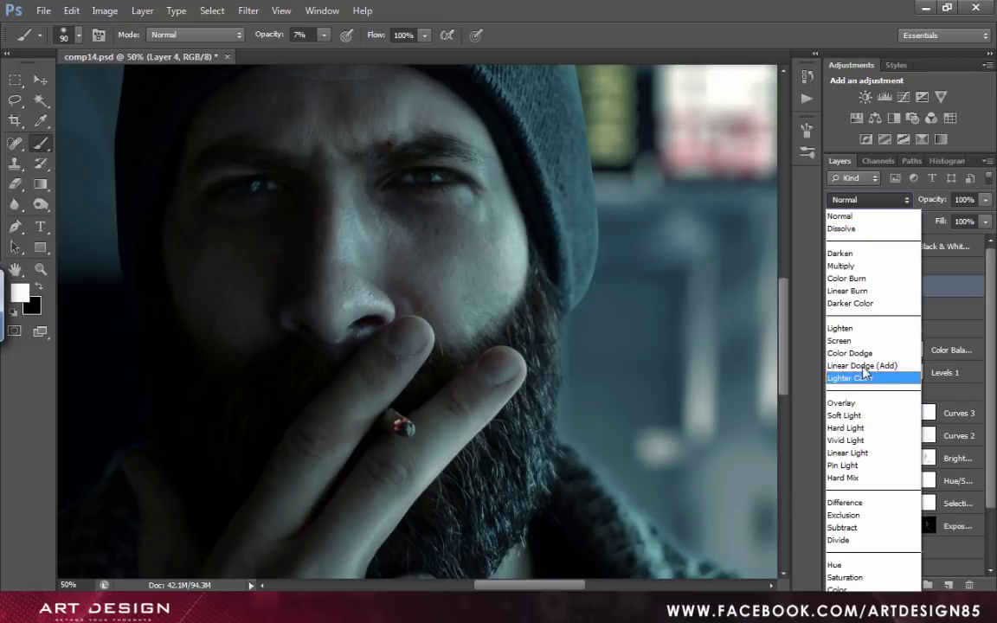
{"action": "left_click", "coordinate": [853, 354]}
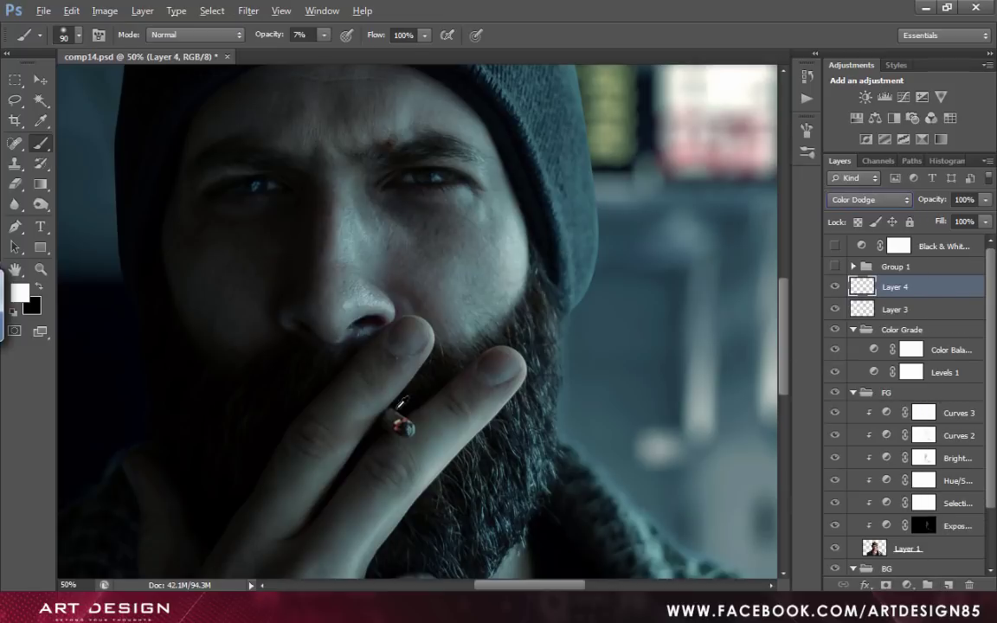
Sample the cigarette ember's red and paint a glow over the ember with a size 20 brush at 78% opacity
{"action": "left_click", "coordinate": [398, 422], "text": "alt"}
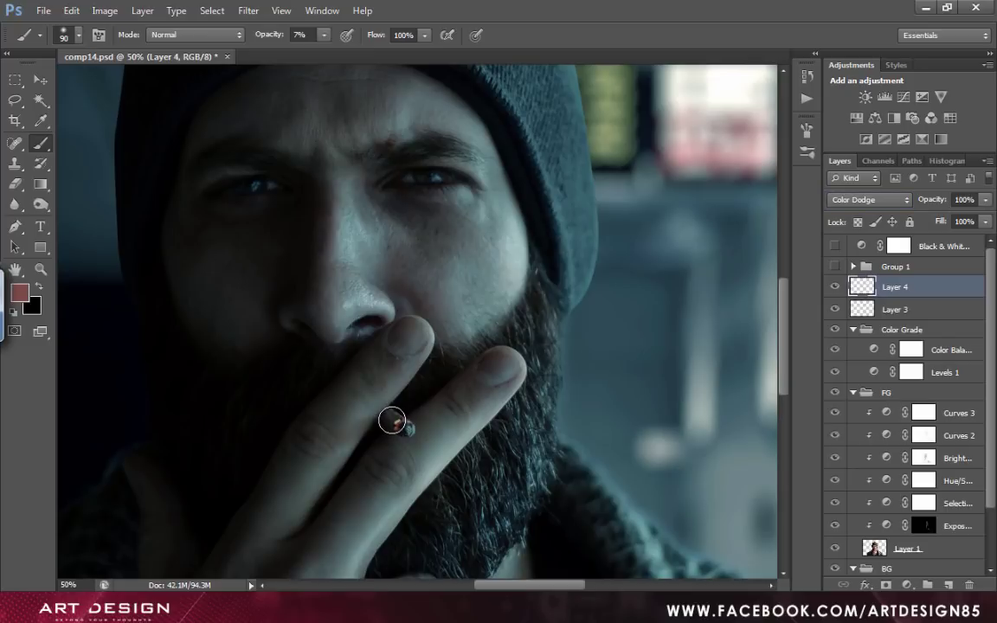
{"action": "key", "text": "bracketleft"}
{"action": "key", "text": "bracketleft"}
{"action": "key", "text": "bracketleft"}
{"action": "key", "text": "bracketleft"}
{"action": "key", "text": "bracketleft"}
{"action": "left_click_drag", "start_coordinate": [277, 40], "coordinate": [327, 39]}
{"action": "key", "text": "bracketleft"}
{"action": "mouse_move", "coordinate": [397, 443]}
{"action": "left_mouse_down"}
{"action": "mouse_move", "coordinate": [399, 418]}
{"action": "mouse_move", "coordinate": [428, 425]}
{"action": "left_mouse_up"}
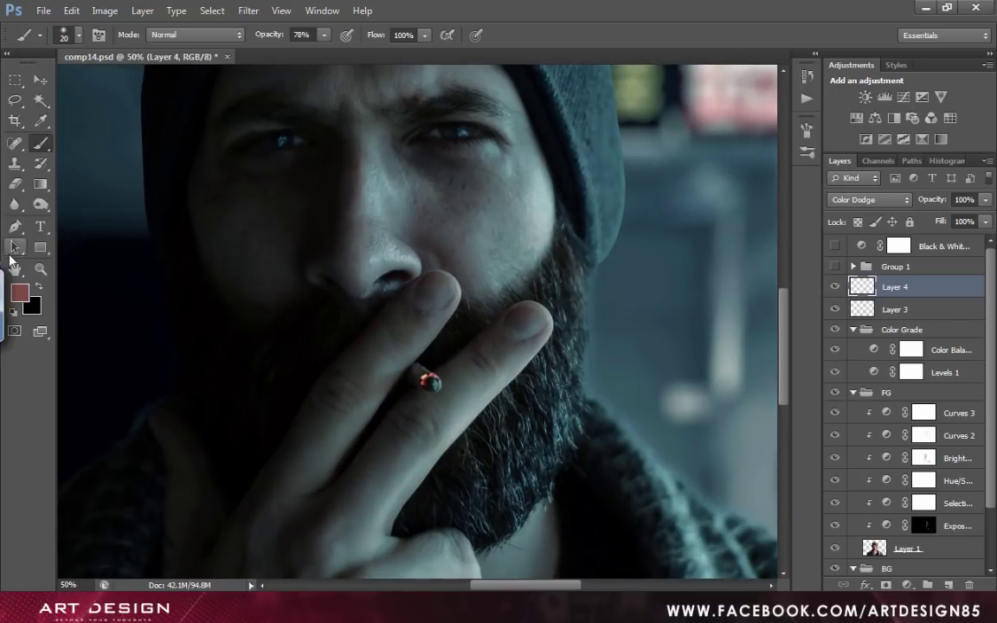
Paint white on the Exposure 1 mask around the eye and brow with an 8% opacity brush, varying its size
{"action": "left_click", "coordinate": [924, 526]}
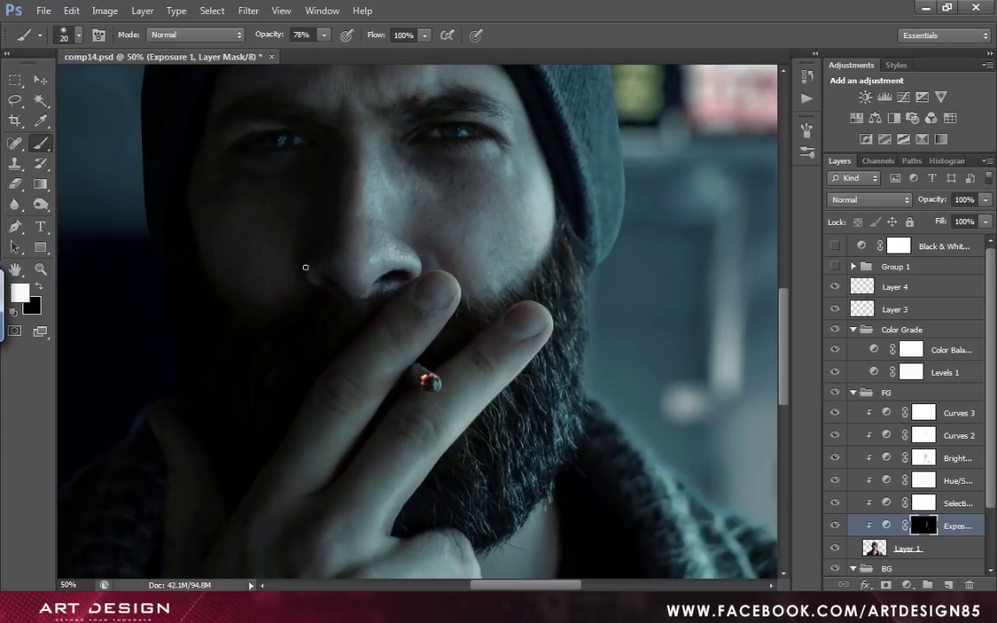
{"action": "left_click_drag", "start_coordinate": [327, 183], "coordinate": [326, 235]}
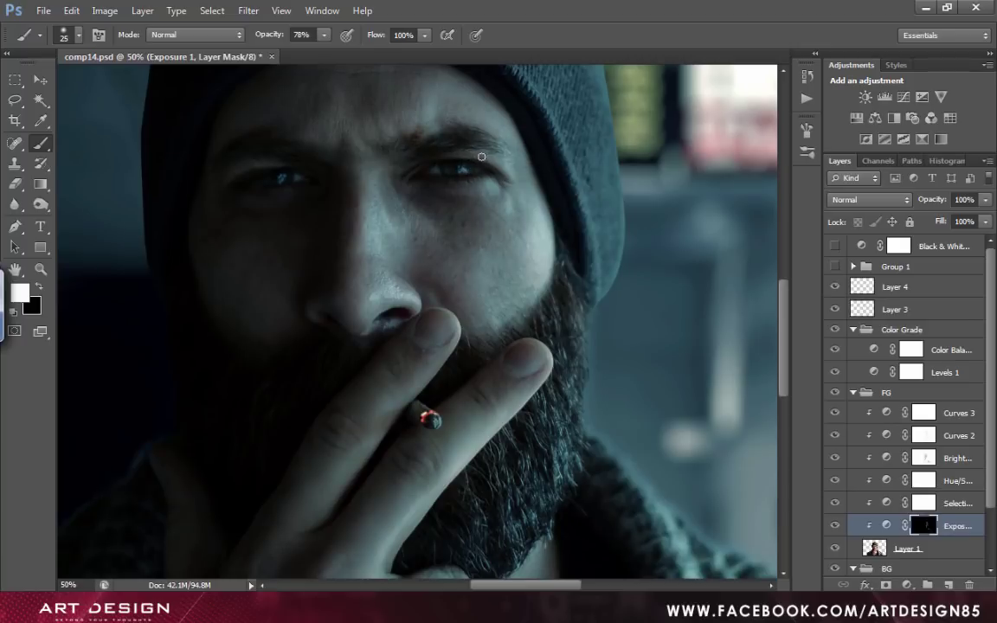
{"action": "key", "text": "bracketright"}
{"action": "key", "text": "bracketright"}
{"action": "key", "text": "bracketright"}
{"action": "key", "text": "bracketright"}
{"action": "key", "text": "bracketright"}
{"action": "left_click", "coordinate": [324, 37]}
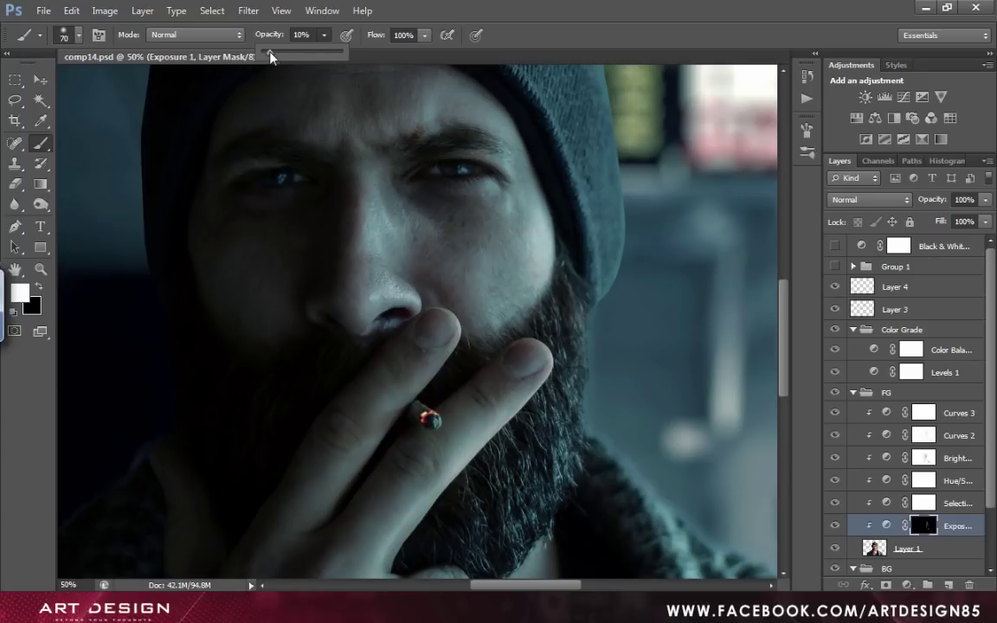
{"action": "left_click_drag", "start_coordinate": [271, 55], "coordinate": [267, 56]}
{"action": "left_click", "coordinate": [413, 55]}
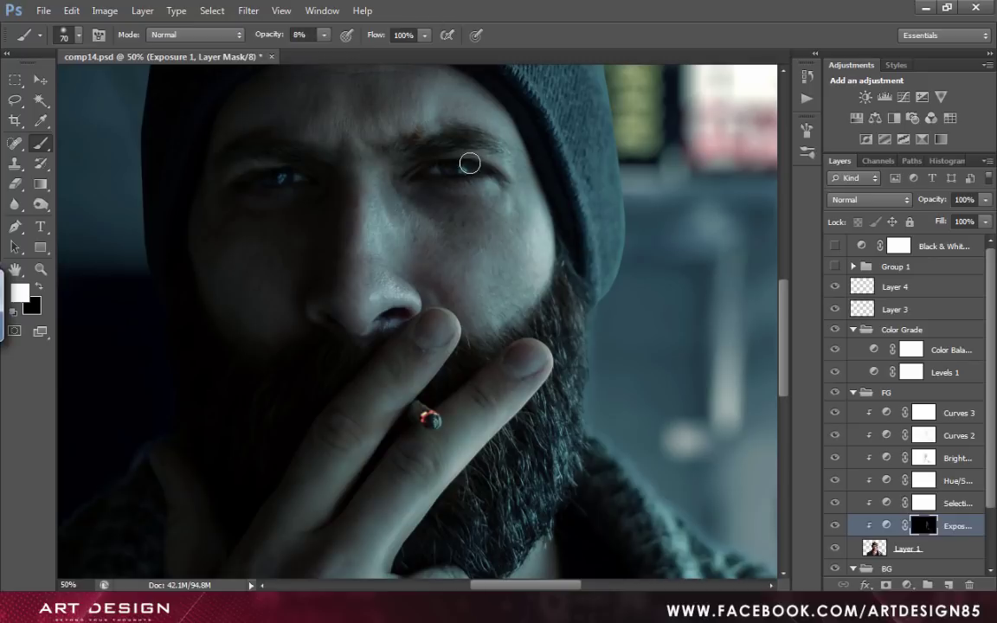
{"action": "mouse_move", "coordinate": [469, 163]}
{"action": "left_mouse_down"}
{"action": "mouse_move", "coordinate": [499, 163]}
{"action": "mouse_move", "coordinate": [486, 128]}
{"action": "mouse_move", "coordinate": [494, 134]}
{"action": "left_mouse_up"}
{"action": "key", "text": "bracketright"}
{"action": "key", "text": "bracketright"}
{"action": "key", "text": "bracketright"}
{"action": "key", "text": "bracketright"}
{"action": "key", "text": "bracketright"}
{"action": "key", "text": "bracketright"}
{"action": "key", "text": "bracketleft"}
{"action": "key", "text": "bracketleft"}
{"action": "key", "text": "bracketleft"}
{"action": "key", "text": "bracketleft"}
{"action": "key", "text": "bracketleft"}
{"action": "key", "text": "bracketleft"}
{"action": "key", "text": "bracketleft"}
{"action": "key", "text": "bracketleft"}
{"action": "key", "text": "bracketleft"}
Add an Exposure adjustment directly above the BG layer and set its exposure to 0.20
{"action": "key", "text": "z"}
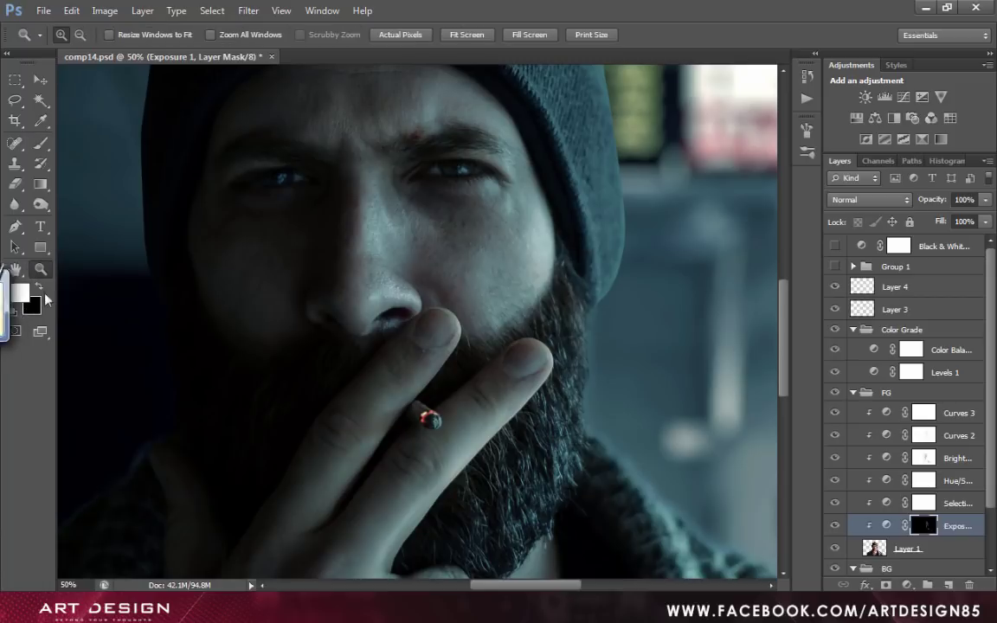
{"action": "right_click", "coordinate": [358, 278]}
{"action": "left_click", "coordinate": [376, 290]}
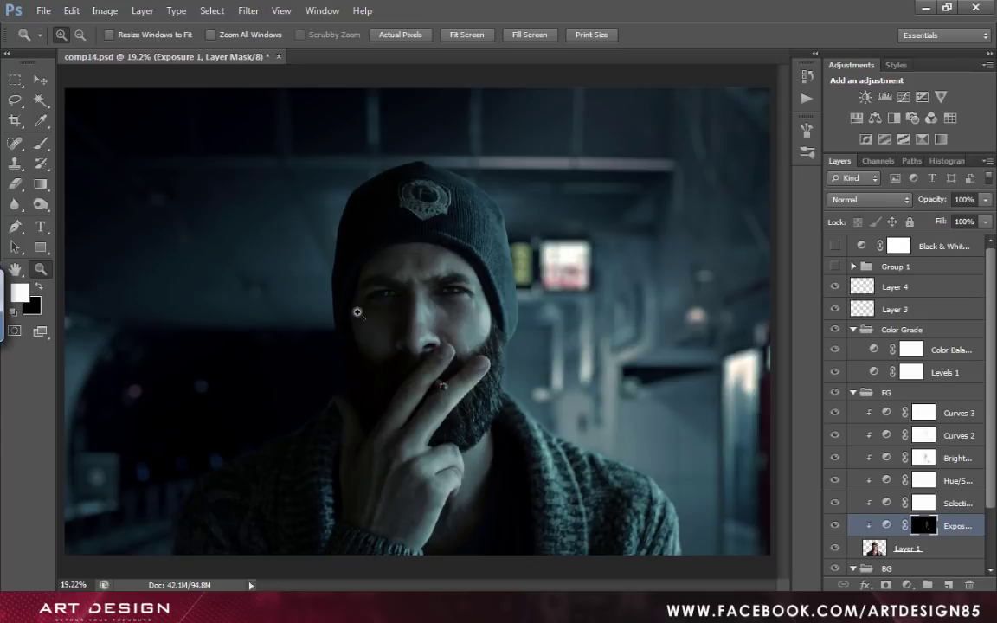
{"action": "key", "text": "v"}
{"action": "key", "text": "alt+comma"}
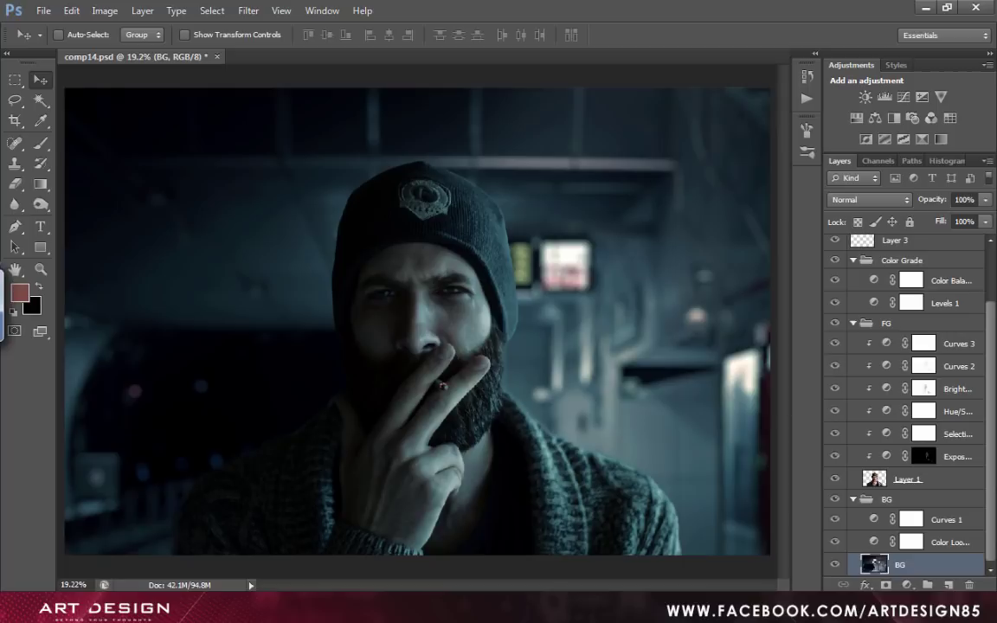
{"action": "left_click", "coordinate": [906, 585]}
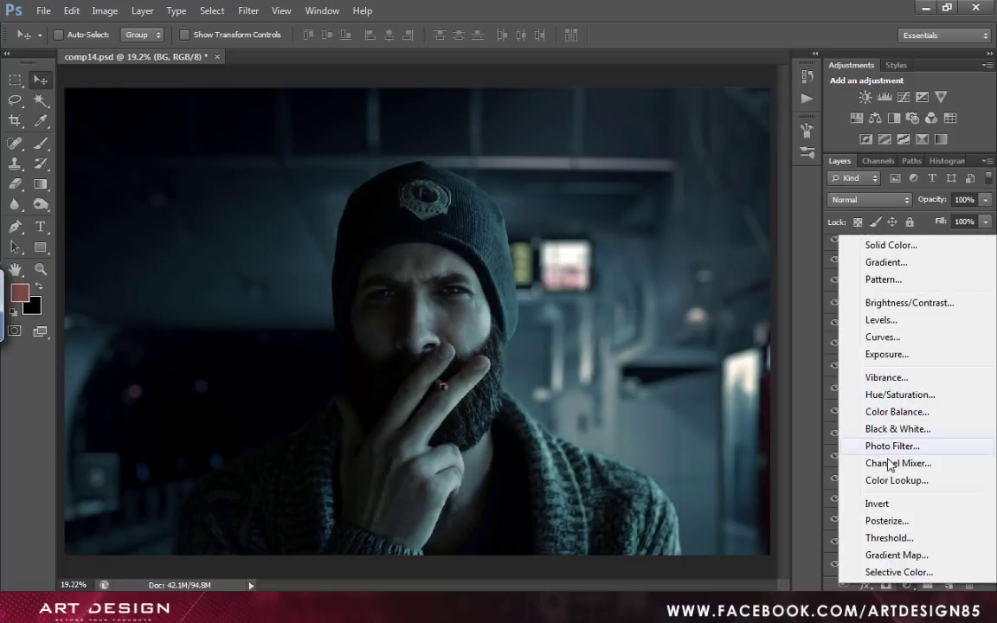
{"action": "left_click", "coordinate": [886, 354]}
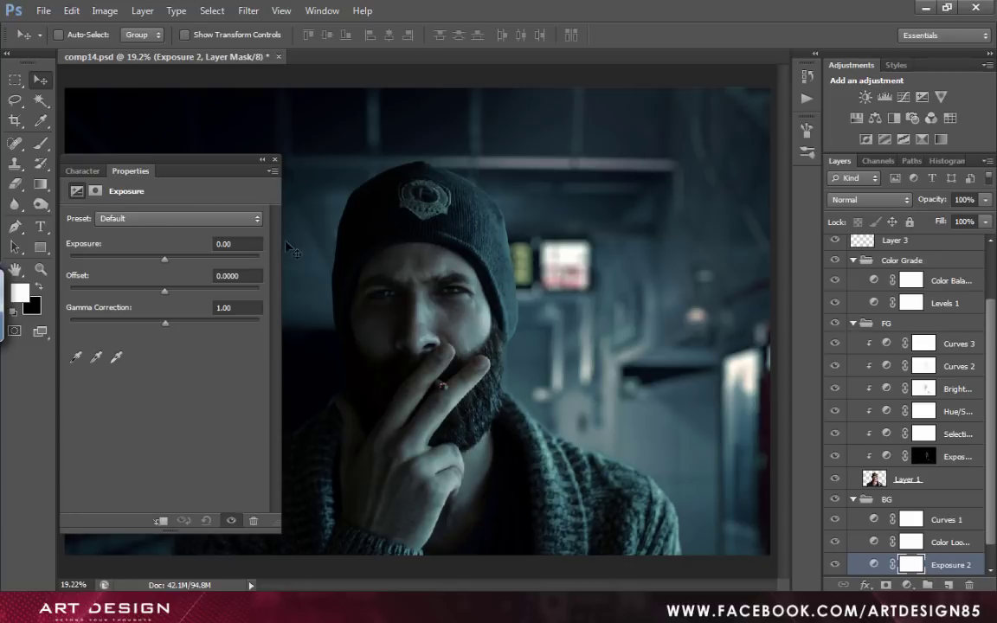
{"action": "left_click", "coordinate": [223, 243]}
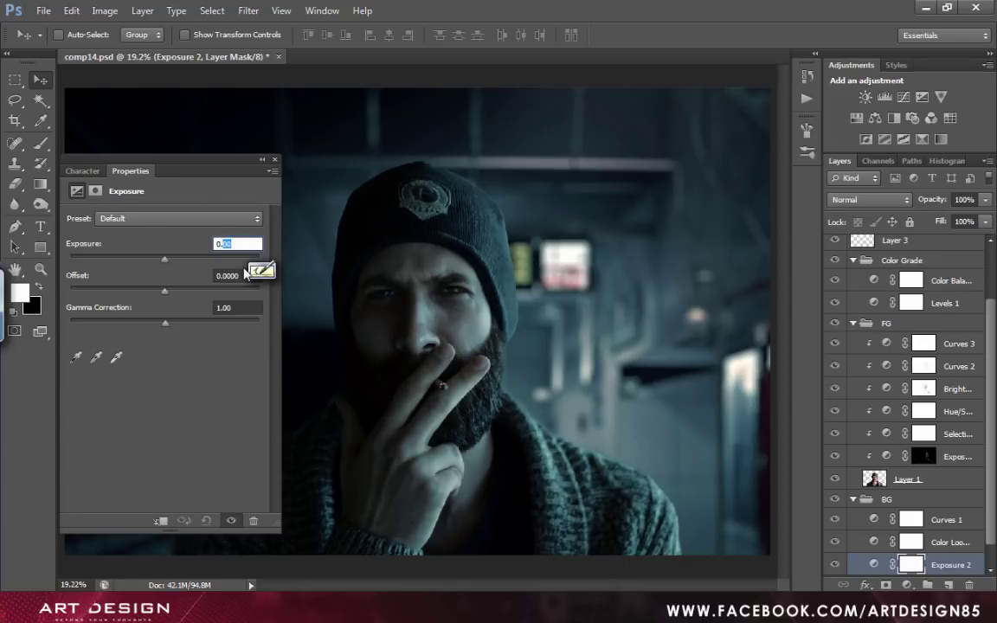
{"action": "type", "text": "0.28"}
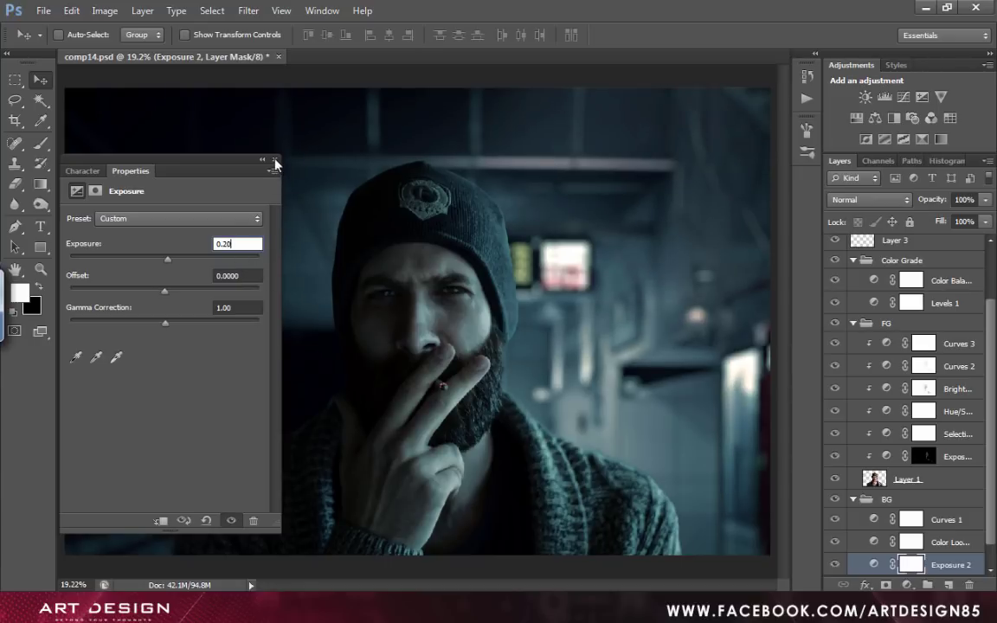
{"action": "left_click", "coordinate": [275, 159]}
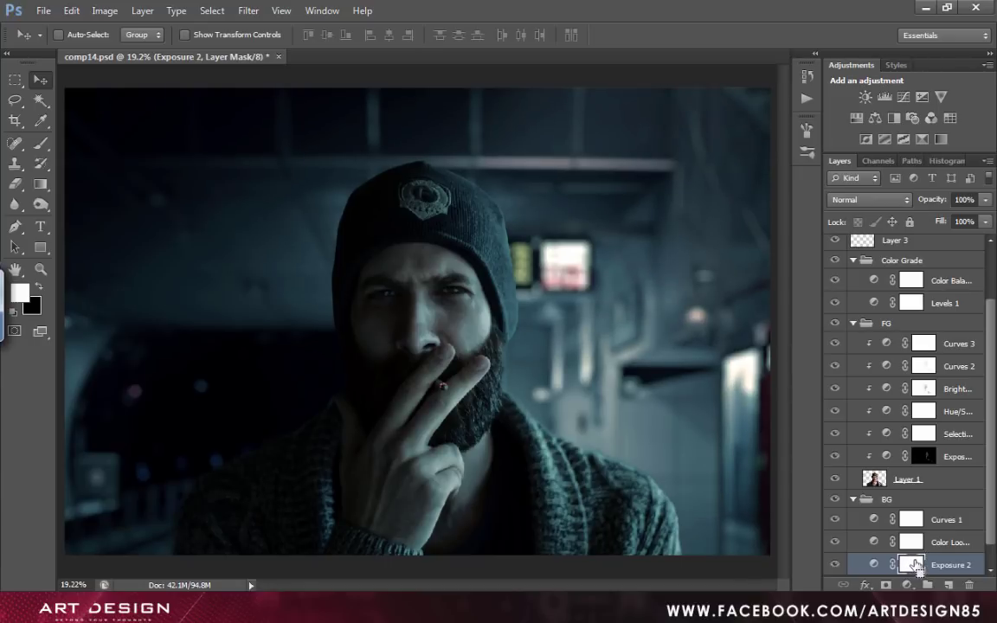
Invert the Exposure 2 mask to black and draw a linear white-to-black gradient on it from the image's upper right to its lower left
{"action": "key", "text": "ctrl+i"}
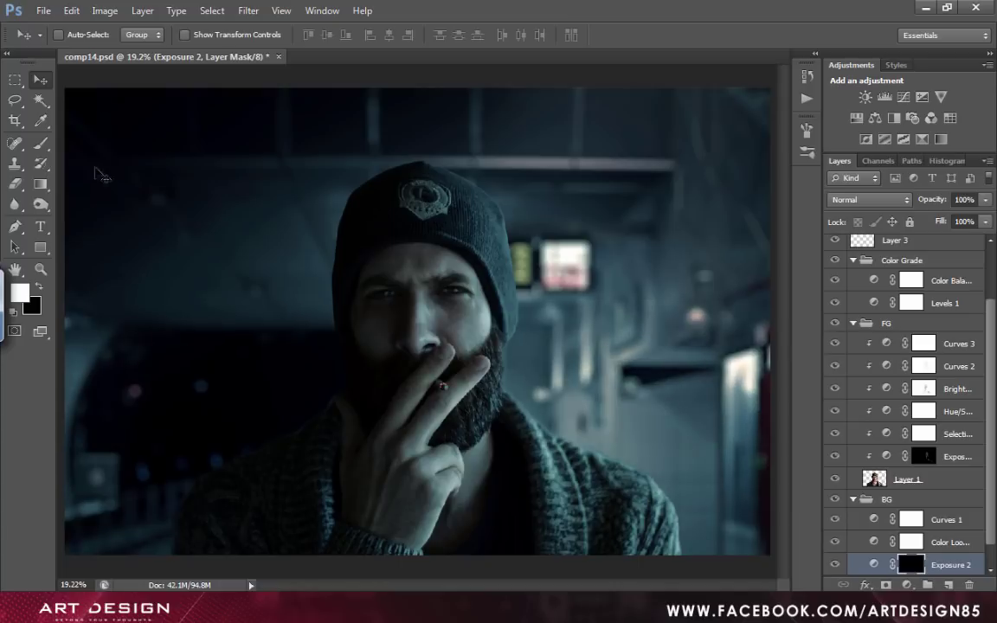
{"action": "left_click", "coordinate": [41, 185]}
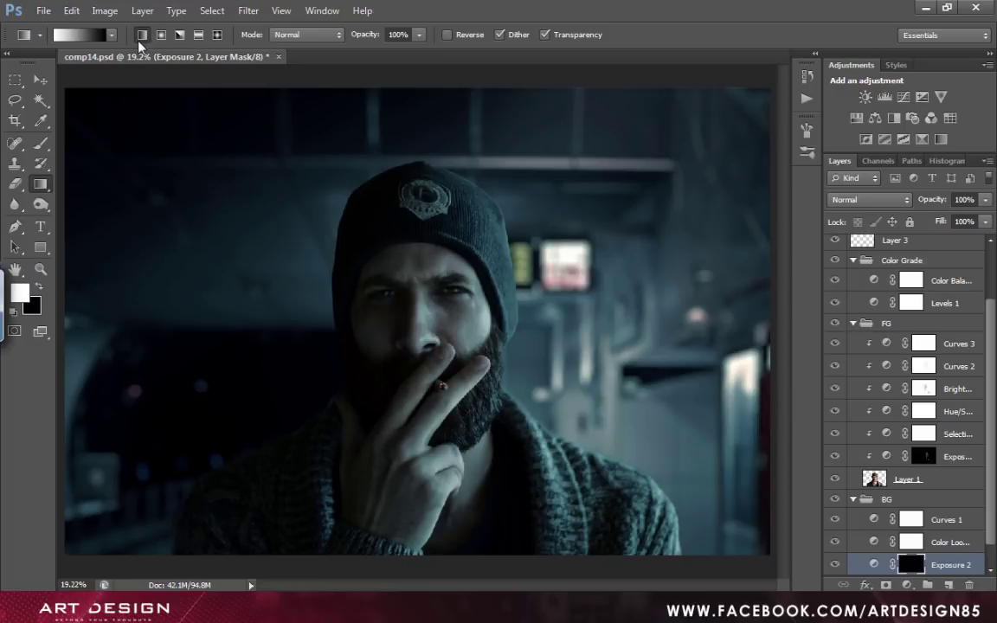
{"action": "left_click_drag", "start_coordinate": [625, 116], "coordinate": [371, 362]}
{"action": "left_click_drag", "start_coordinate": [693, 130], "coordinate": [401, 482]}
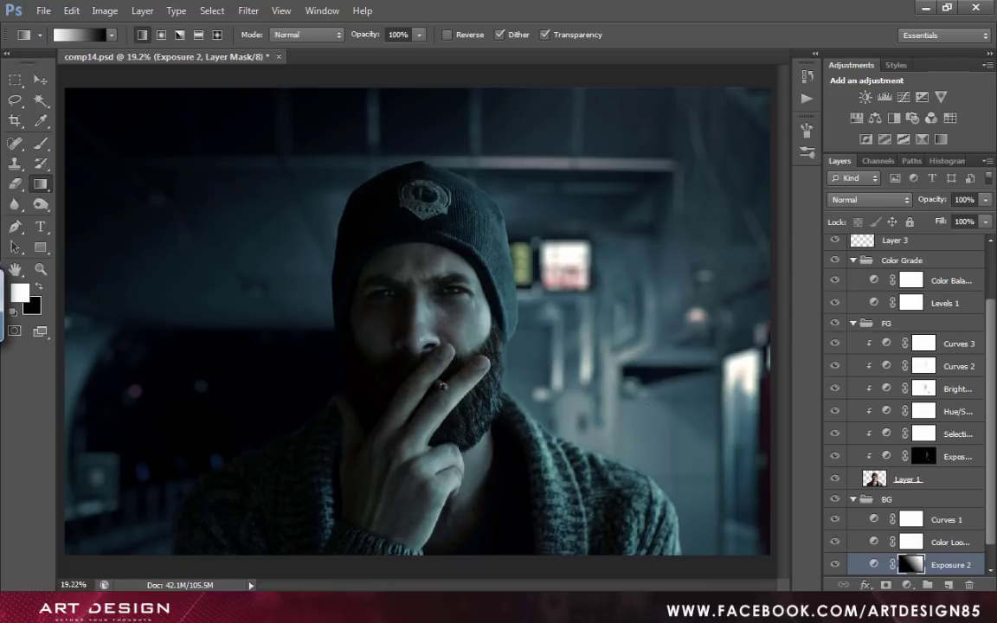
Reopen the Exposure 2 adjustment's settings and set its exposure to 0.17
{"action": "double_click", "coordinate": [874, 564]}
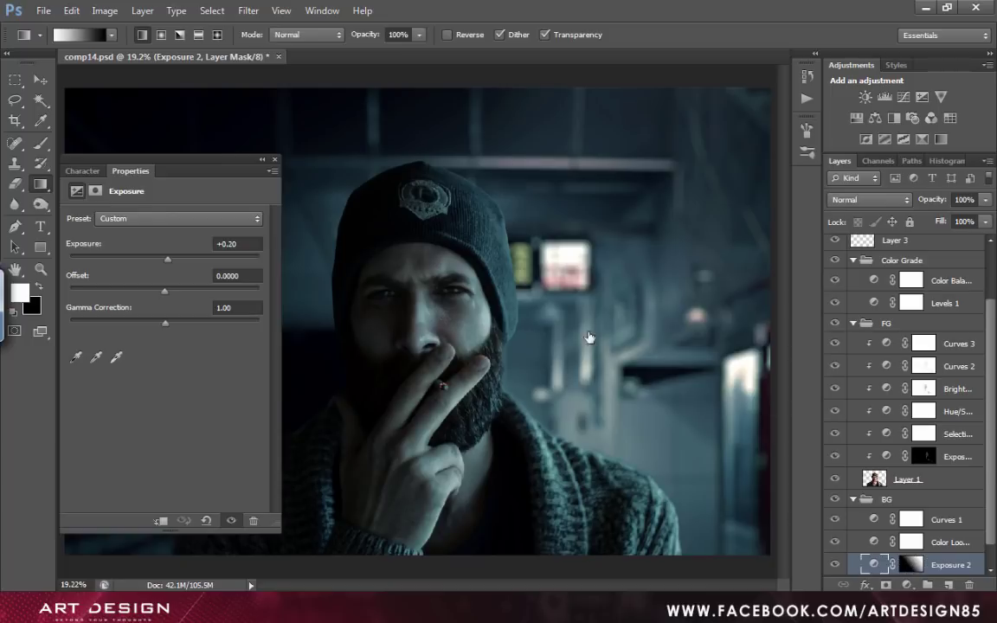
{"action": "left_click", "coordinate": [229, 244]}
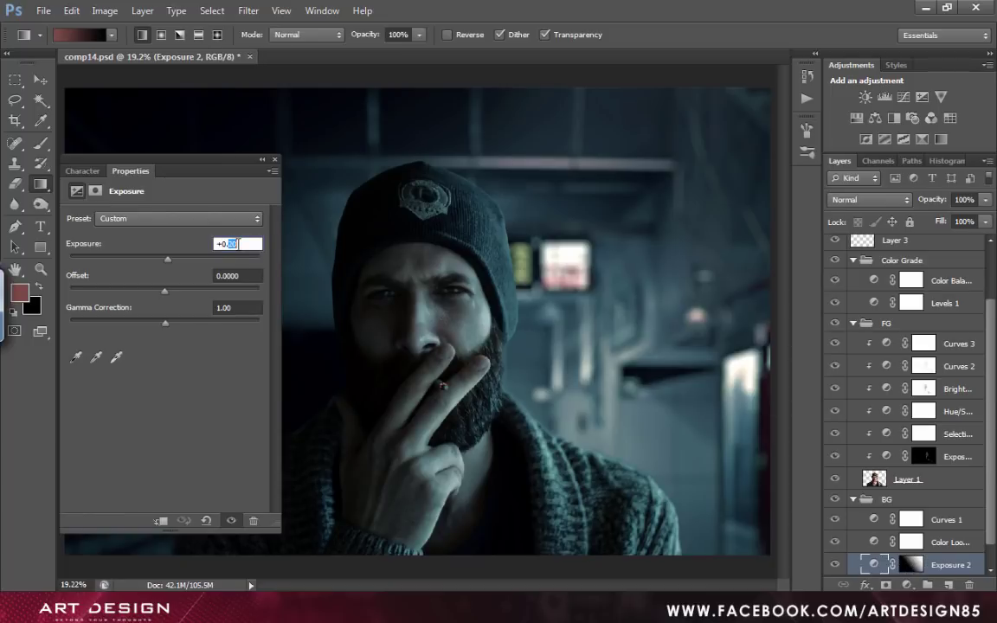
{"action": "left_click_drag", "start_coordinate": [227, 244], "coordinate": [240, 247]}
{"action": "type", "text": "17"}
{"action": "left_click", "coordinate": [247, 144]}
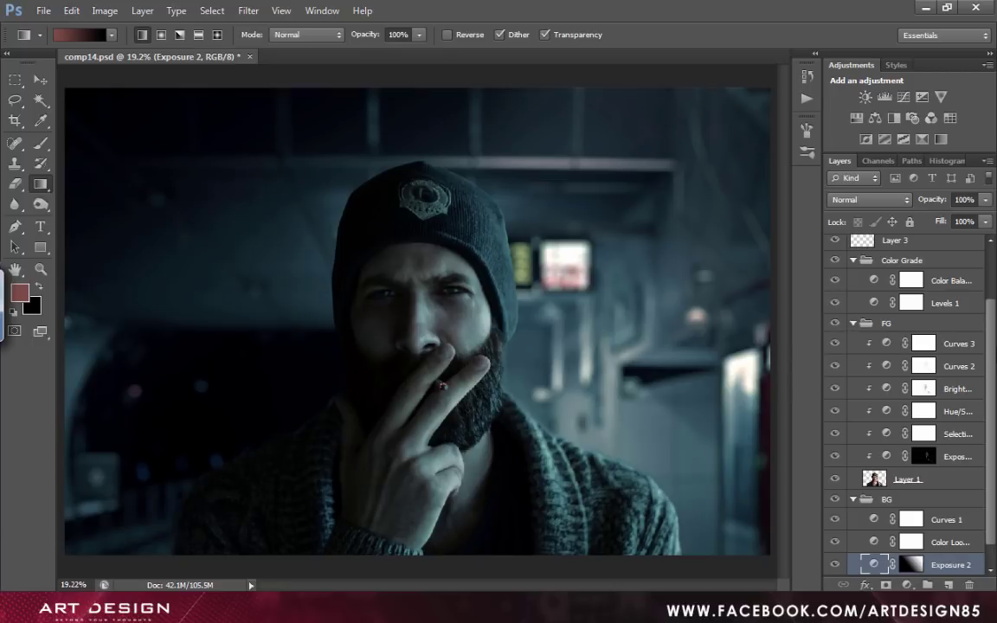
Convert the subject's Layer 1 in the FG group to a smart object
{"action": "scroll", "coordinate": [992, 349], "scroll_direction": "up", "scroll_amount": 3}
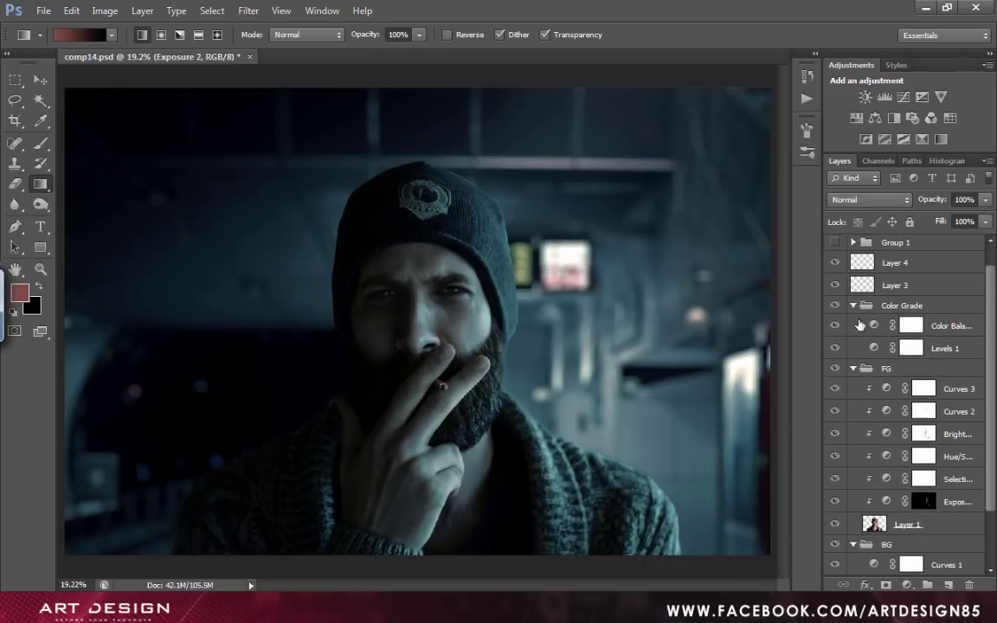
{"action": "key", "text": "alt+bracketleft"}
{"action": "key", "text": "z"}
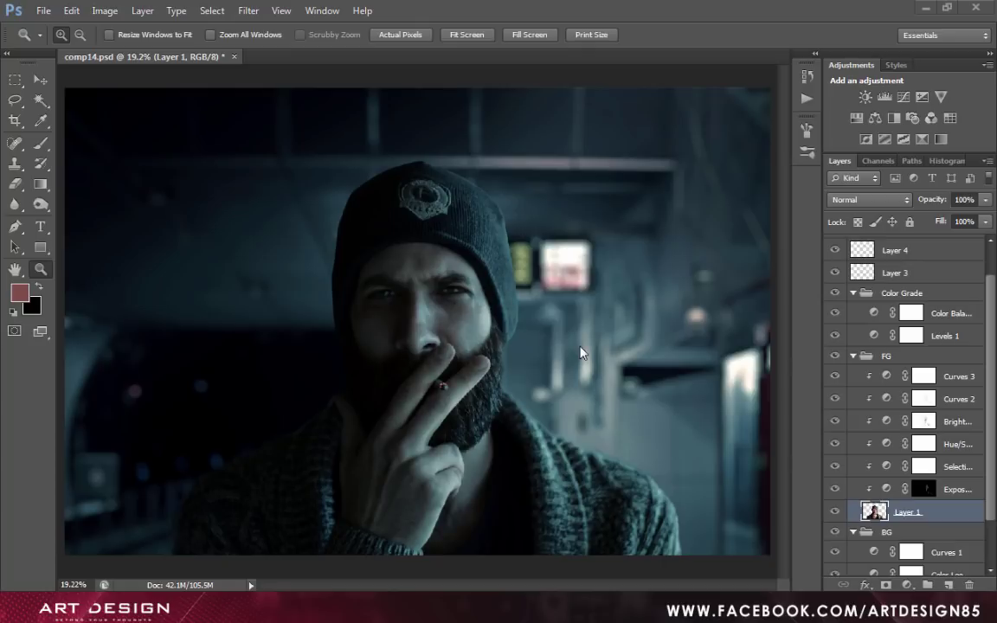
{"action": "right_click", "coordinate": [905, 523]}
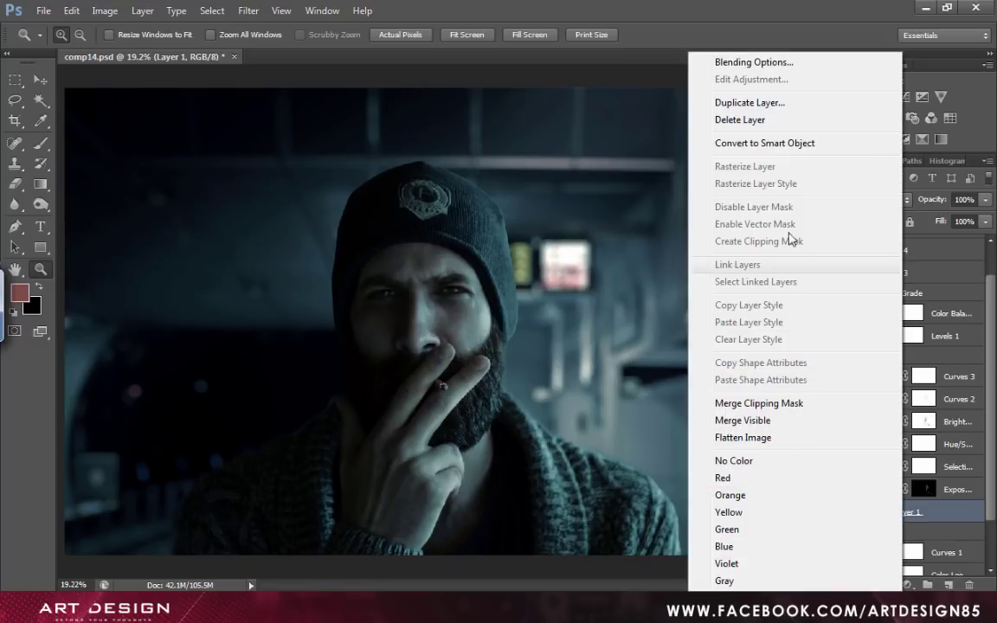
{"action": "left_click", "coordinate": [800, 144]}
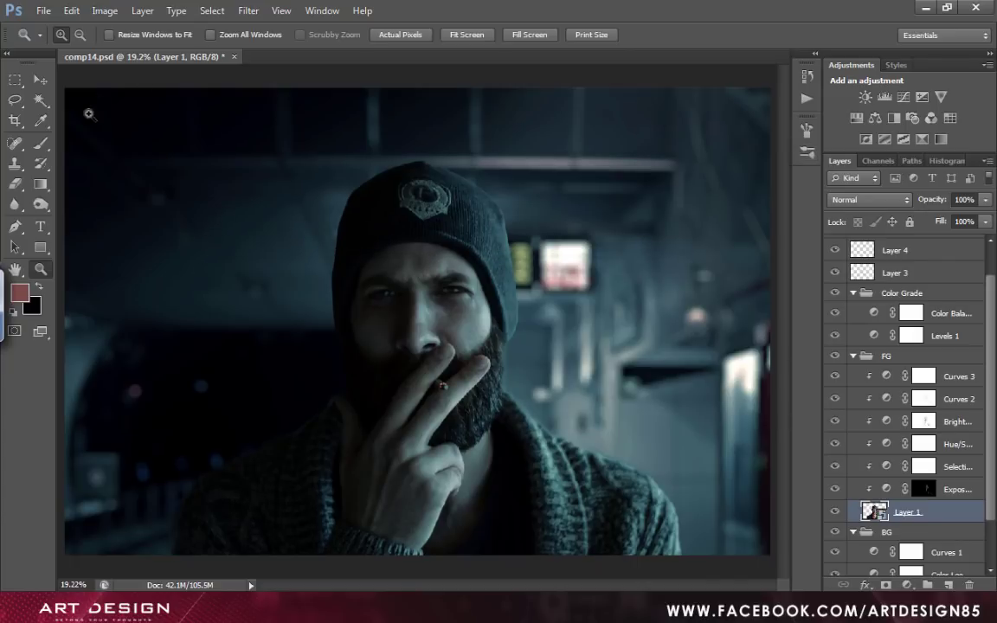
Apply a Gaussian Blur smart filter with a 10.0 pixel radius to Layer 1
{"action": "left_click", "coordinate": [40, 79]}
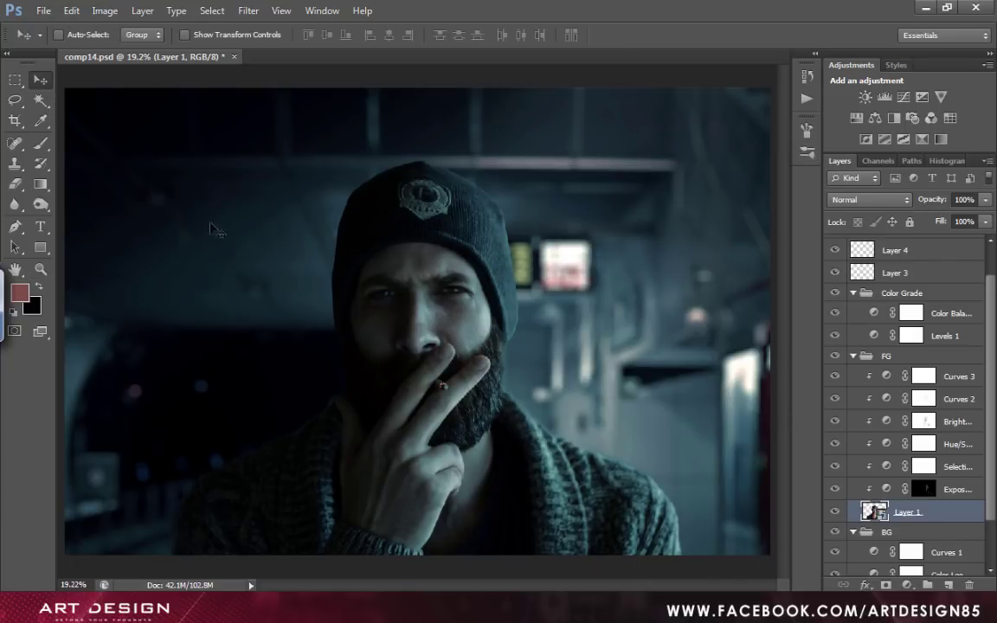
{"action": "left_click", "coordinate": [255, 12]}
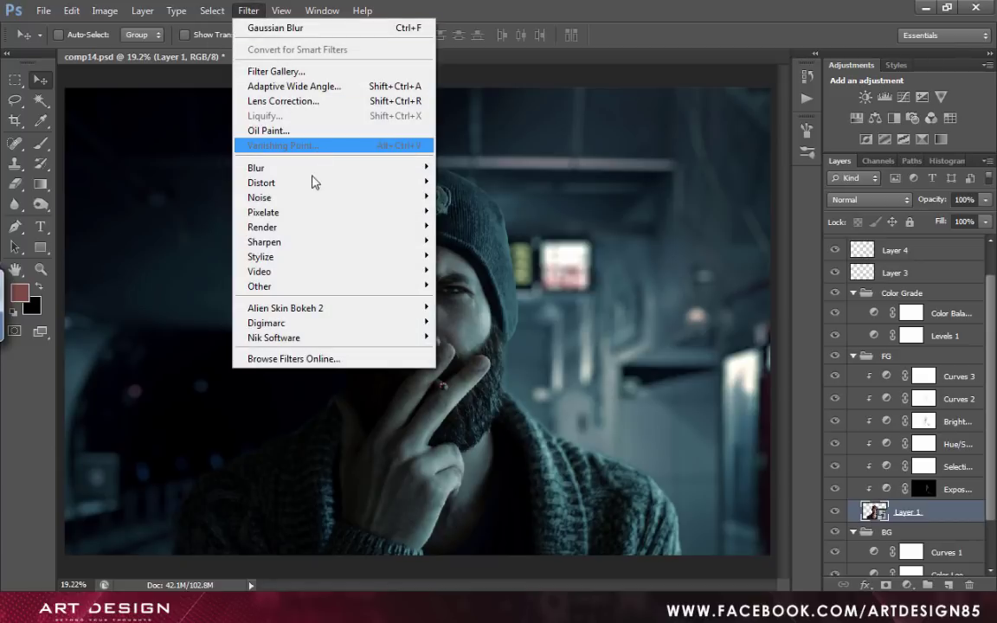
{"action": "mouse_move", "coordinate": [314, 170]}
{"action": "left_click", "coordinate": [478, 278]}
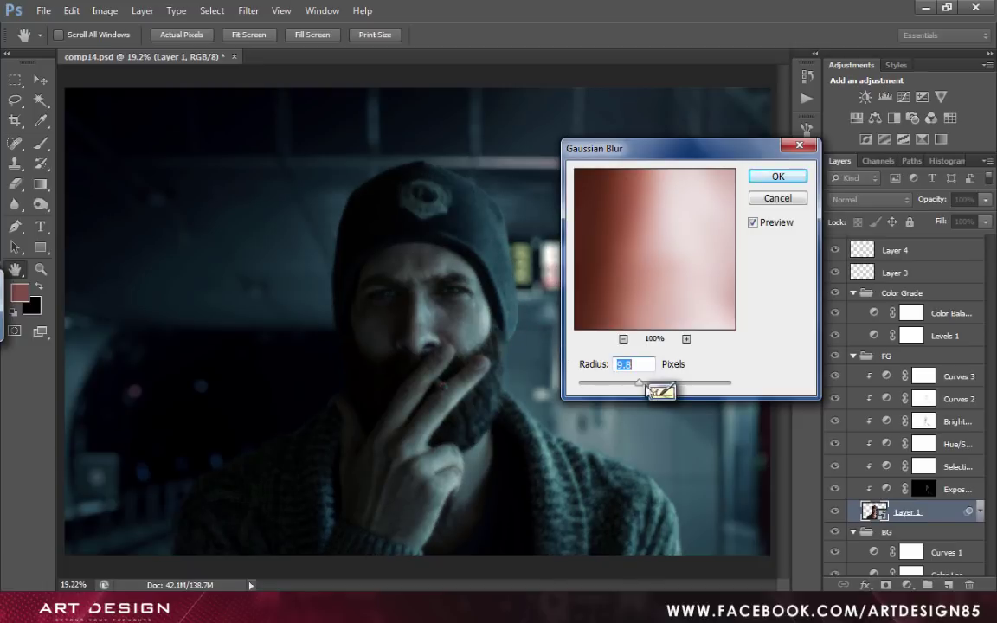
{"action": "left_click_drag", "start_coordinate": [643, 383], "coordinate": [647, 383]}
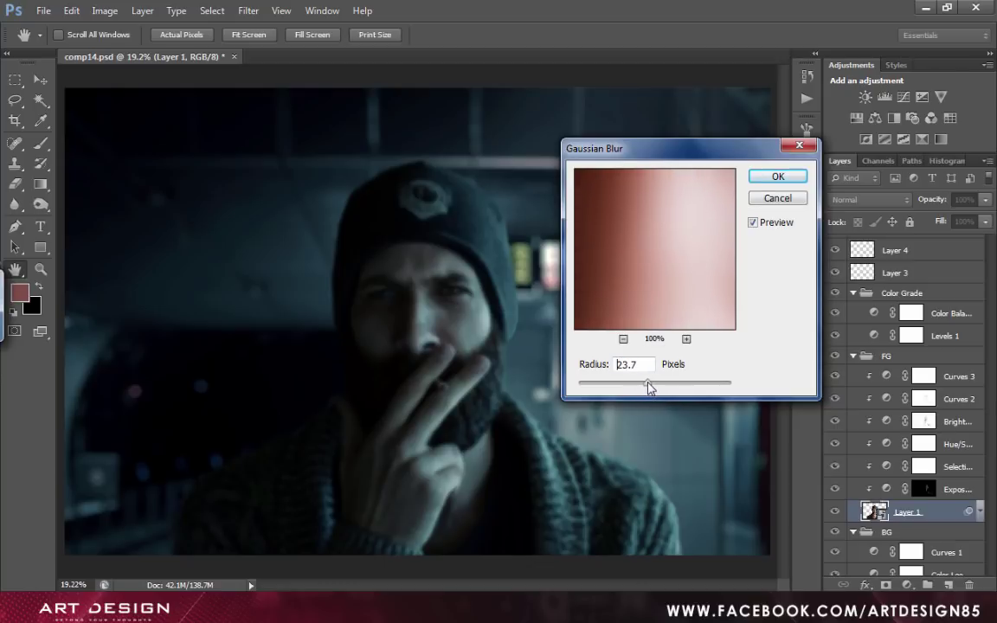
{"action": "left_click_drag", "start_coordinate": [649, 388], "coordinate": [641, 387]}
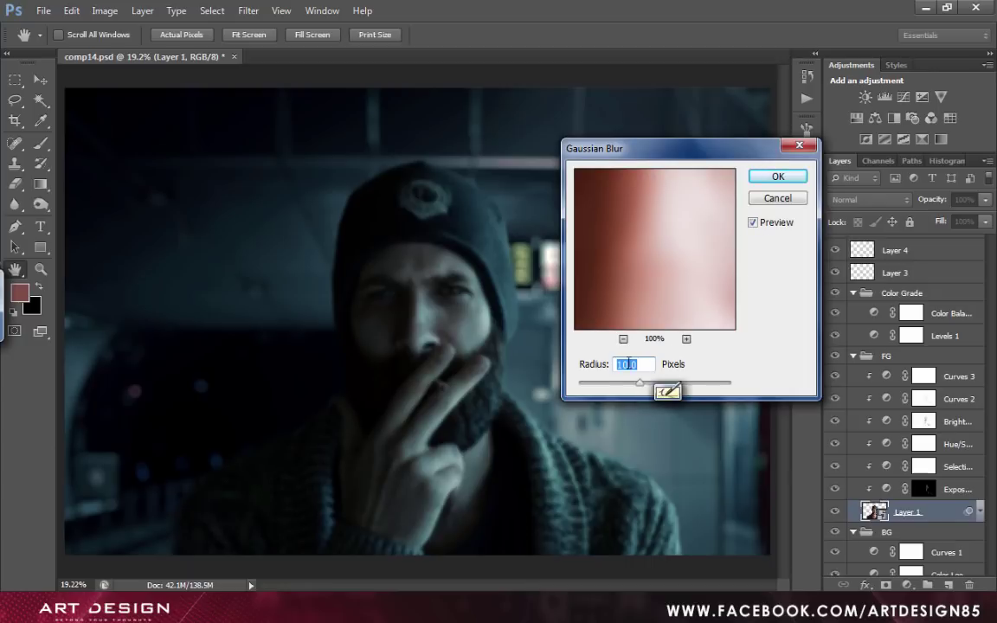
{"action": "left_click", "coordinate": [792, 179]}
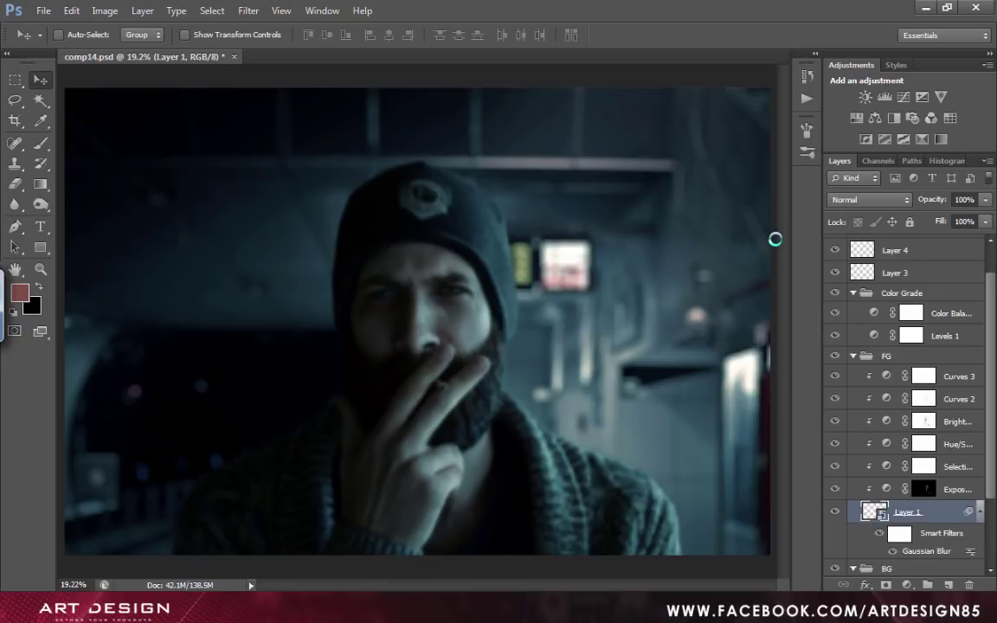
Invert Layer 1's filter mask to black and paint white along the hat and beard's right edge with a size 400 brush at 50% opacity
{"action": "left_click", "coordinate": [899, 534]}
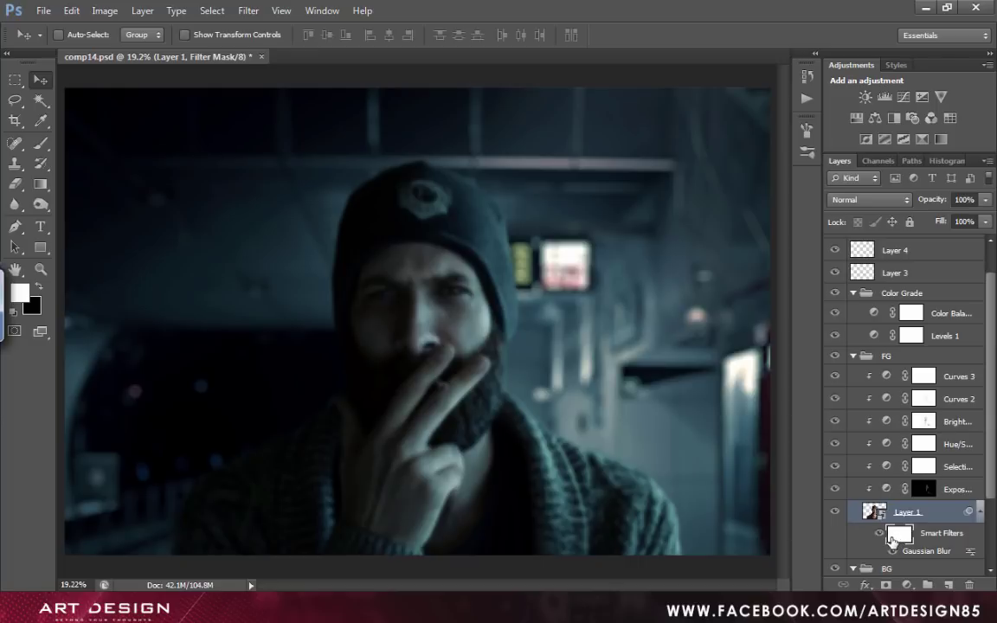
{"action": "key", "text": "ctrl+i"}
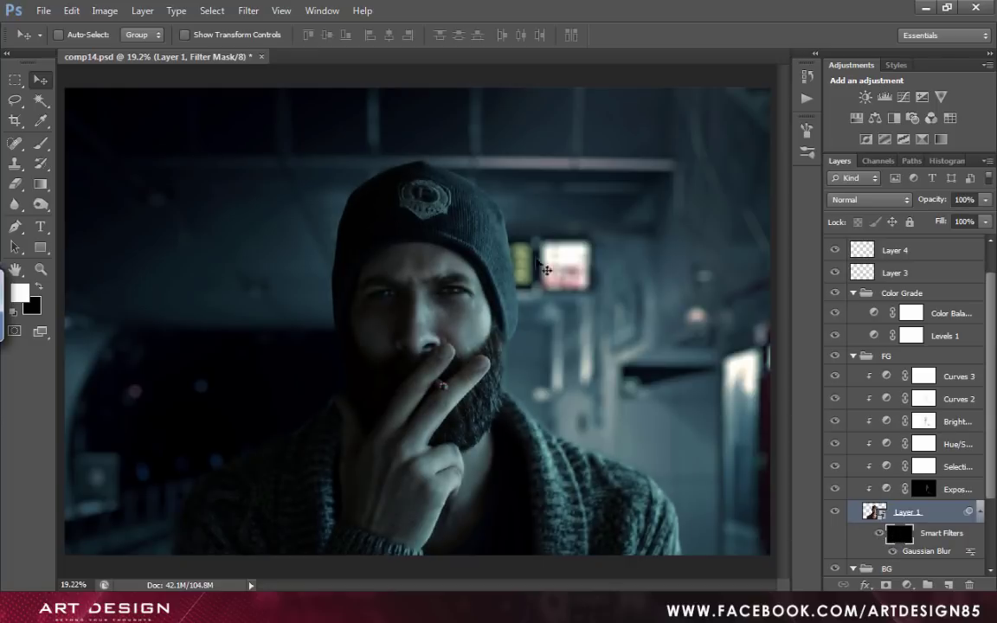
{"action": "left_click", "coordinate": [42, 146]}
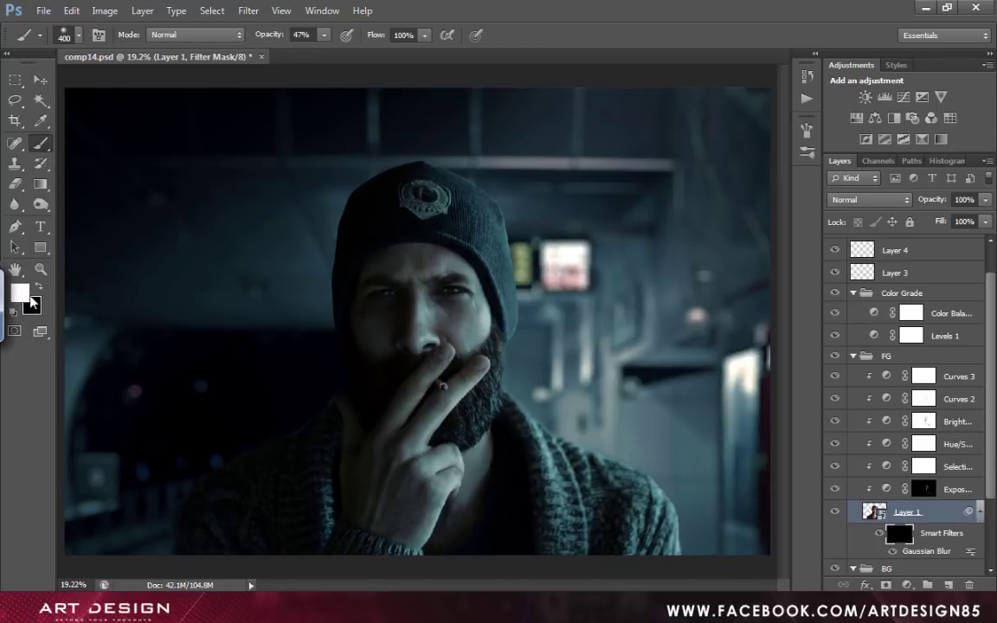
{"action": "mouse_move", "coordinate": [324, 35]}
{"action": "left_mouse_down"}
{"action": "mouse_move", "coordinate": [282, 124]}
{"action": "mouse_move", "coordinate": [378, 140]}
{"action": "left_mouse_up"}
{"action": "left_click_drag", "start_coordinate": [517, 254], "coordinate": [527, 324]}
{"action": "key", "text": "bracketleft"}
{"action": "key", "text": "bracketleft"}
{"action": "key", "text": "bracketright"}
{"action": "key", "text": "bracketright"}
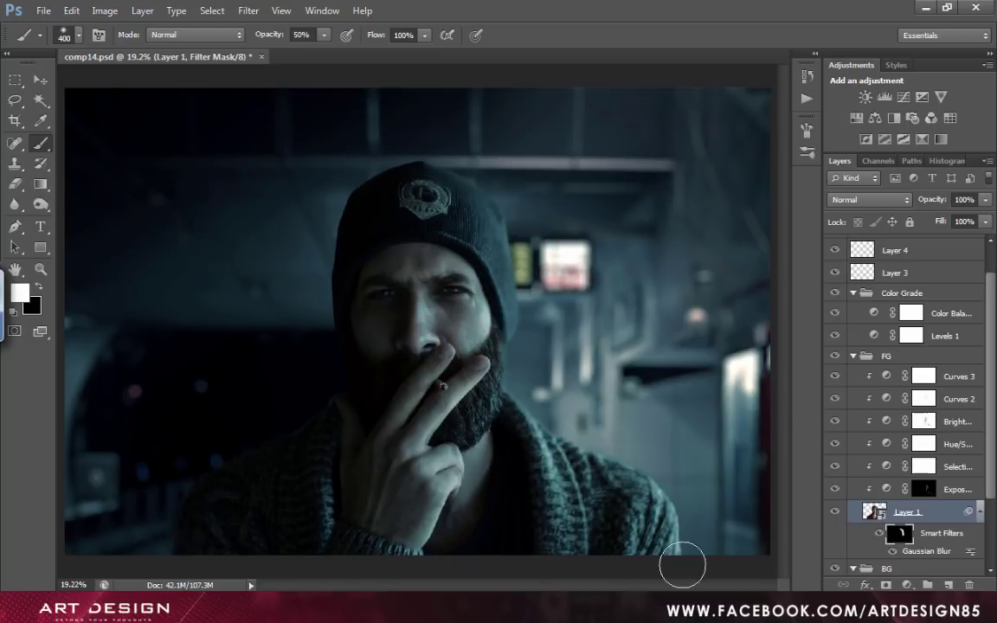
Paint white on the filter mask along both shoulder edges of the sweater, reducing the brush size to 200
{"action": "key", "text": "bracketleft"}
{"action": "mouse_move", "coordinate": [693, 554]}
{"action": "left_mouse_down"}
{"action": "mouse_move", "coordinate": [690, 511]}
{"action": "mouse_move", "coordinate": [546, 383]}
{"action": "mouse_move", "coordinate": [520, 338]}
{"action": "left_mouse_up"}
{"action": "key", "text": "bracketleft"}
{"action": "key", "text": "bracketleft"}
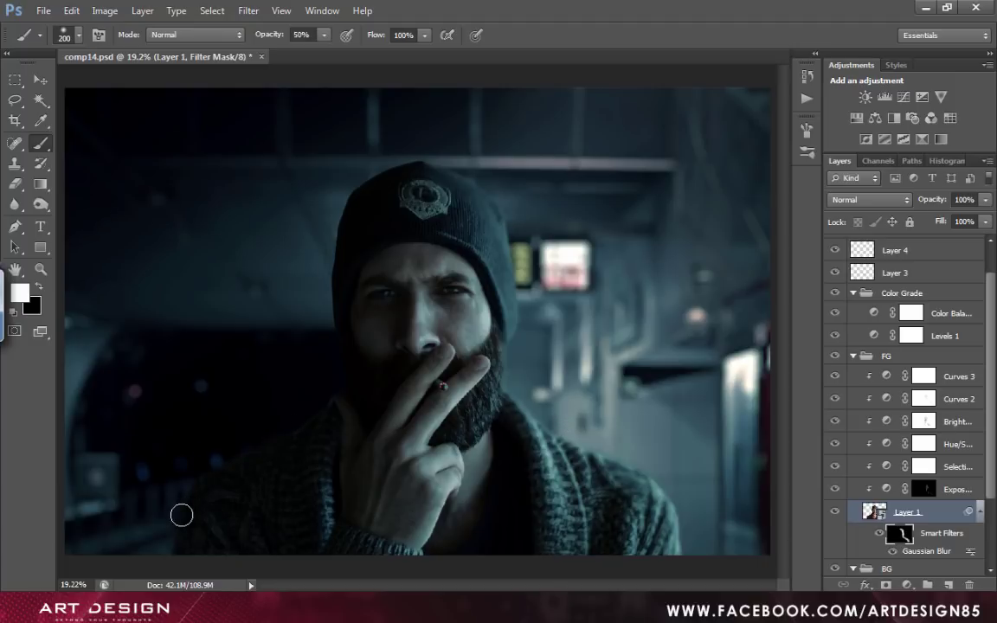
{"action": "left_click_drag", "start_coordinate": [174, 551], "coordinate": [182, 499]}
{"action": "left_click", "coordinate": [40, 80]}
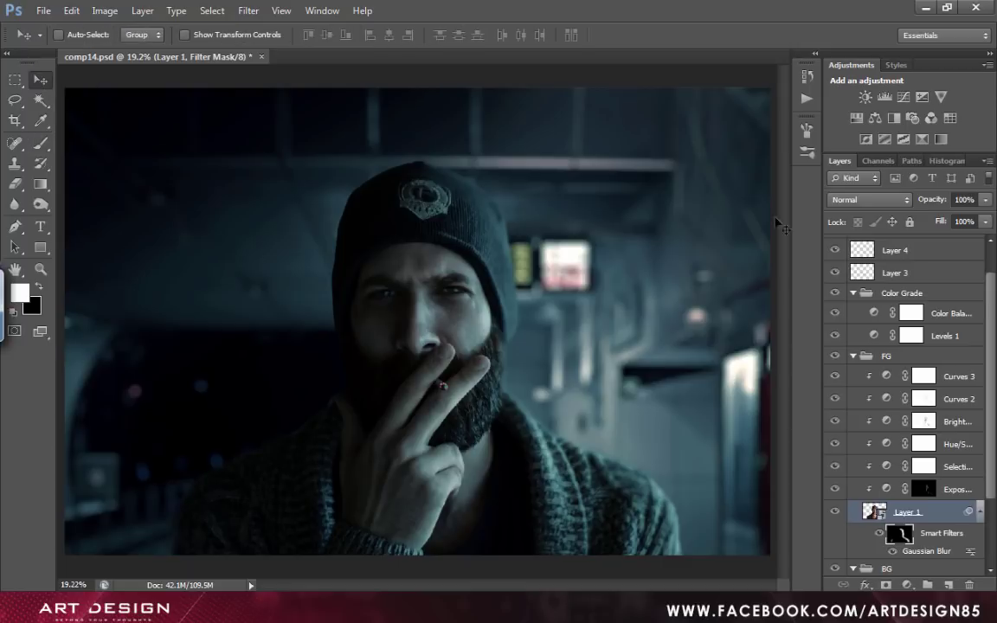
Add a new empty layer above the Color Dodge layer, Layer 4
{"action": "scroll", "coordinate": [942, 301], "scroll_direction": "up", "scroll_amount": 2}
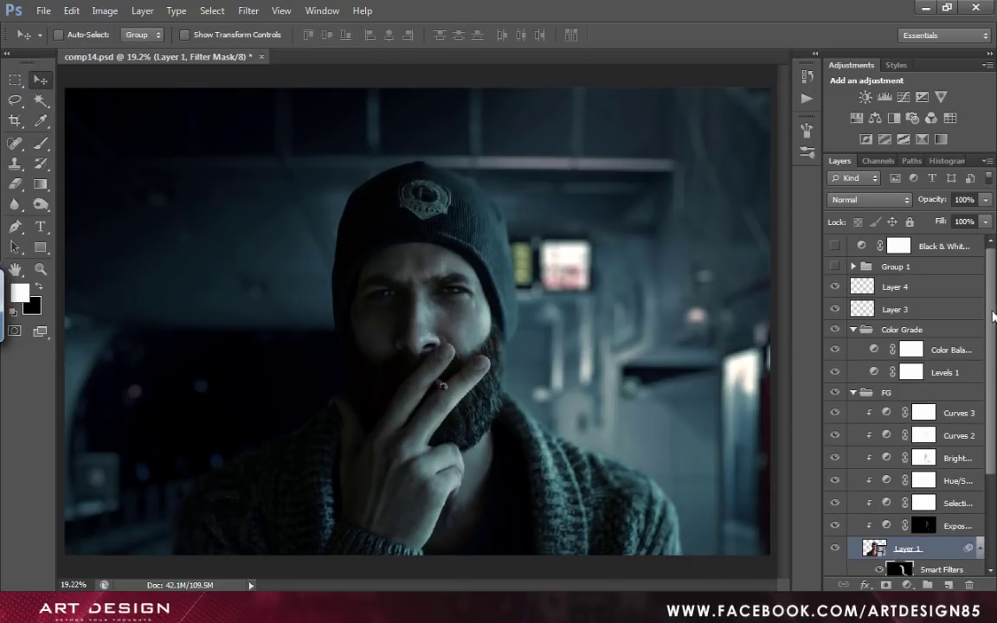
{"action": "left_click", "coordinate": [940, 288]}
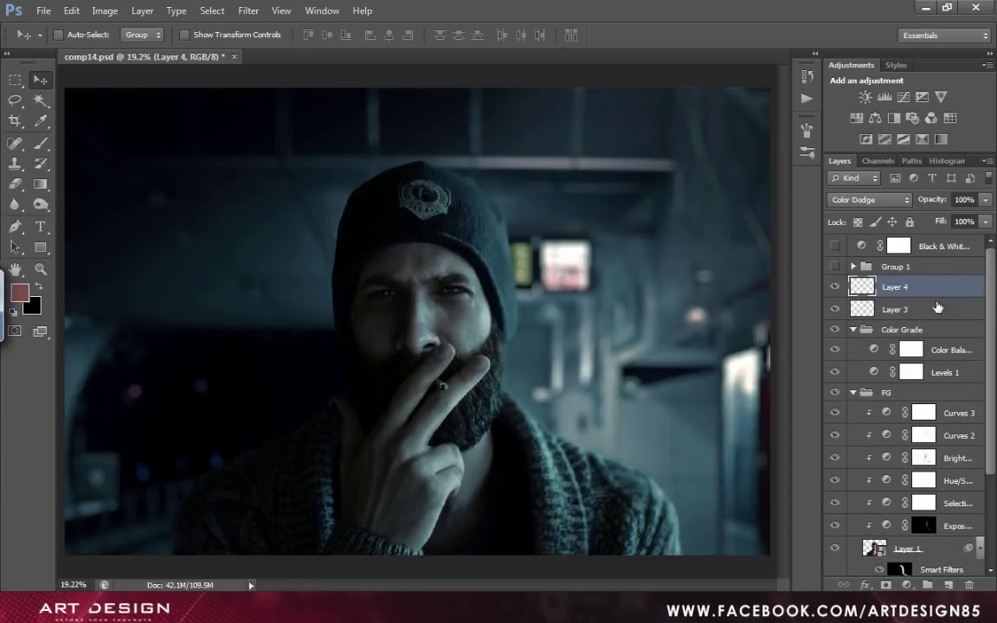
{"action": "left_click", "coordinate": [950, 585]}
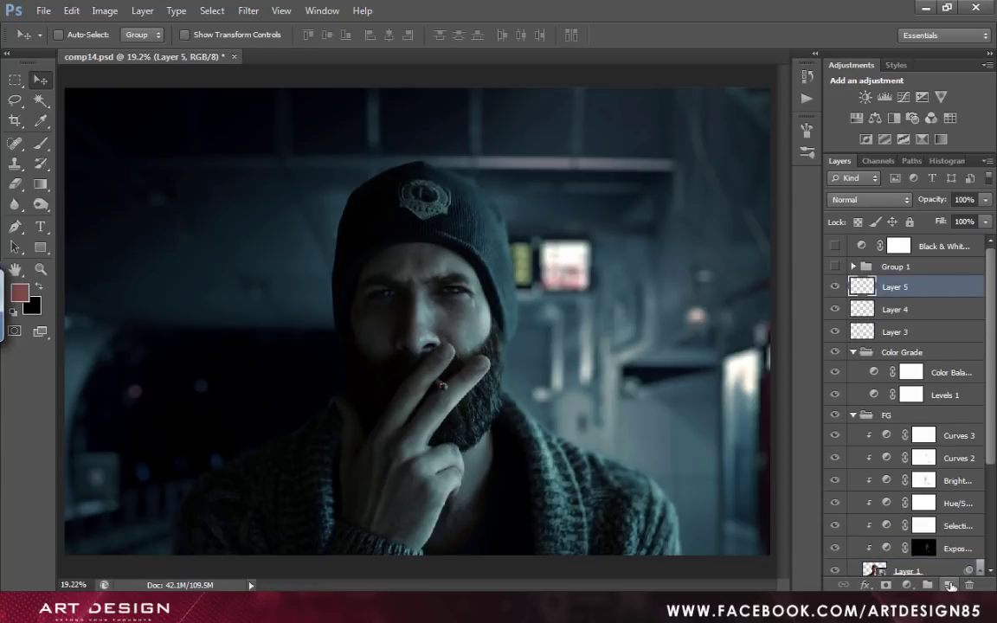